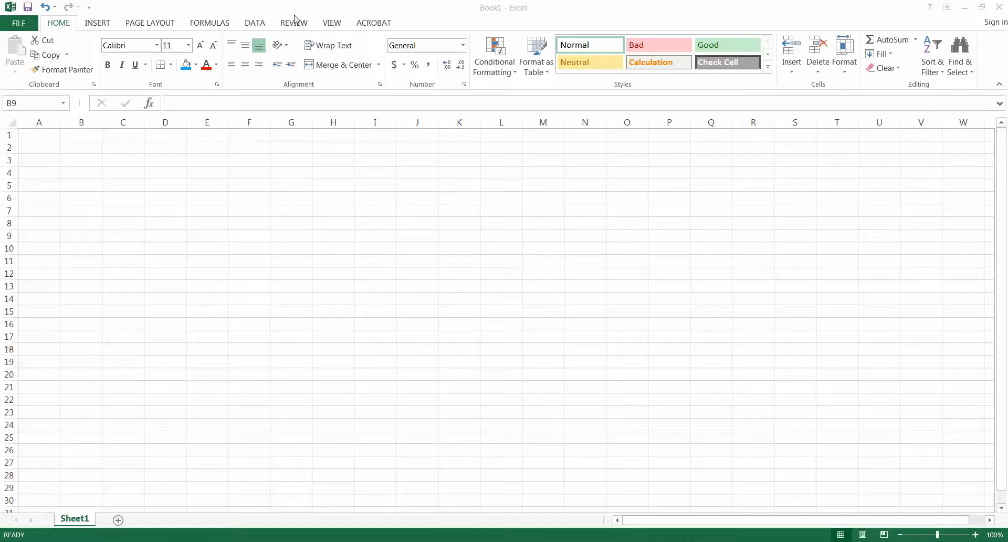
Step: Enter the heading Inputs in A1 and fill cells A25:H25 with blue
click(53, 137)
text(Inputs)
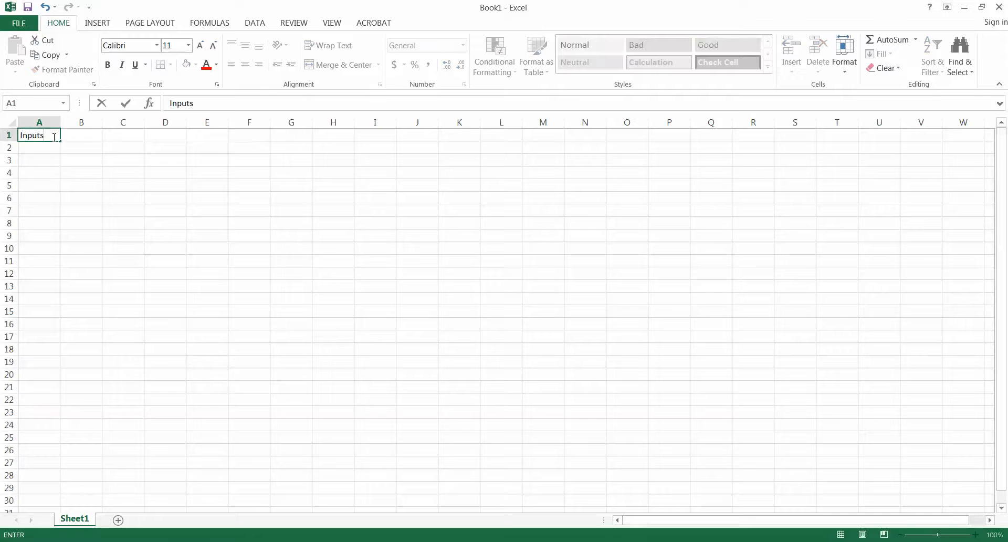
key(Return)
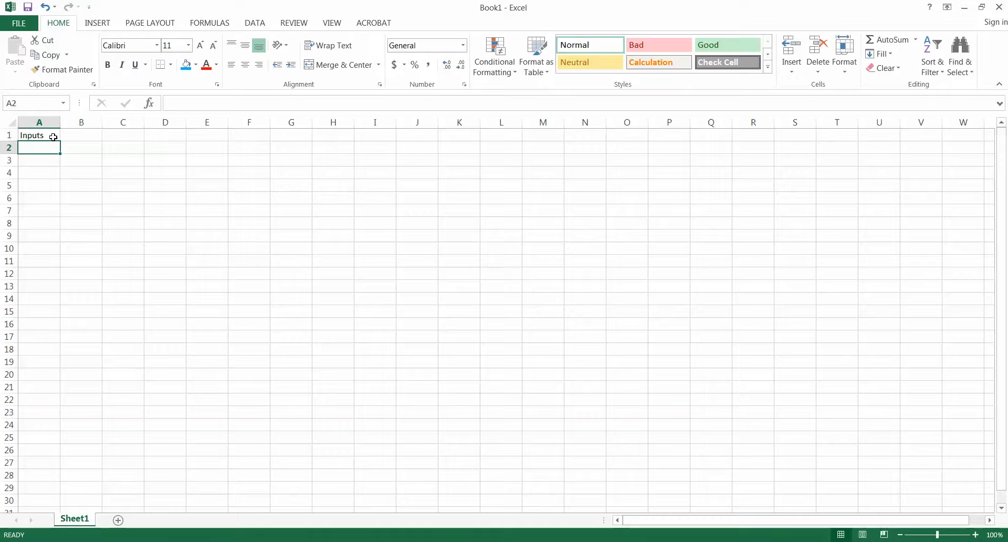
drag(34, 437, 318, 438)
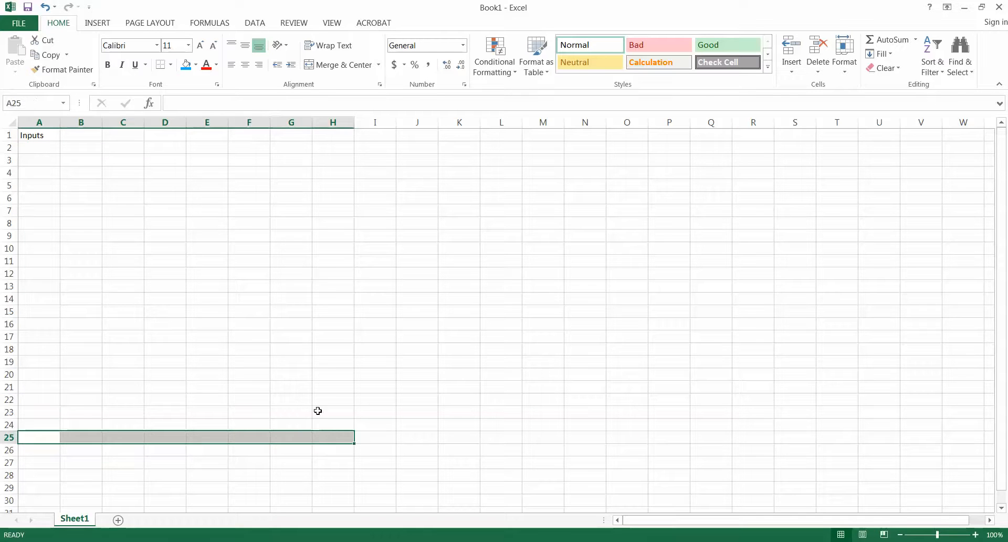
click(185, 64)
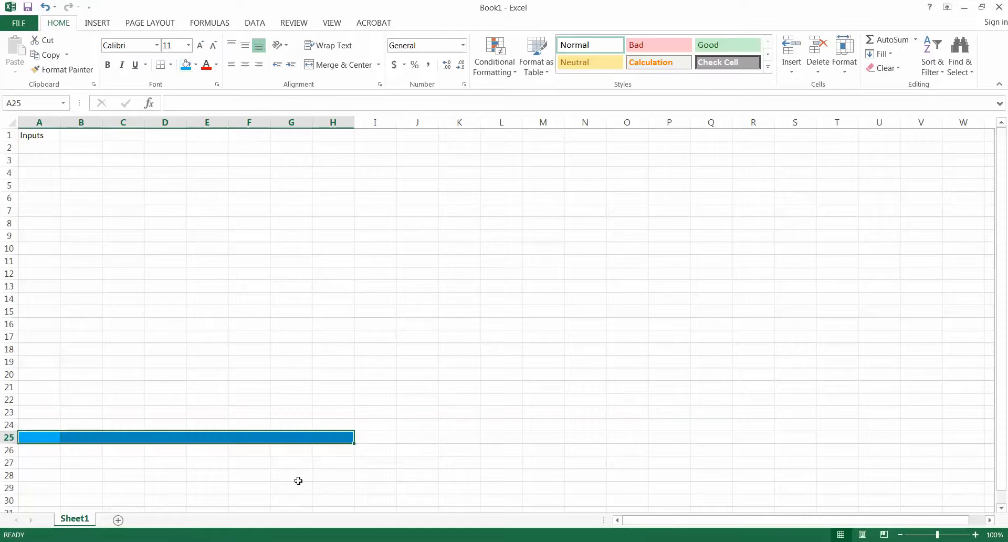
Step: Below the blue band, enter the row labels Revenue, COGS and Gross Profit in A26:A28
click(42, 451)
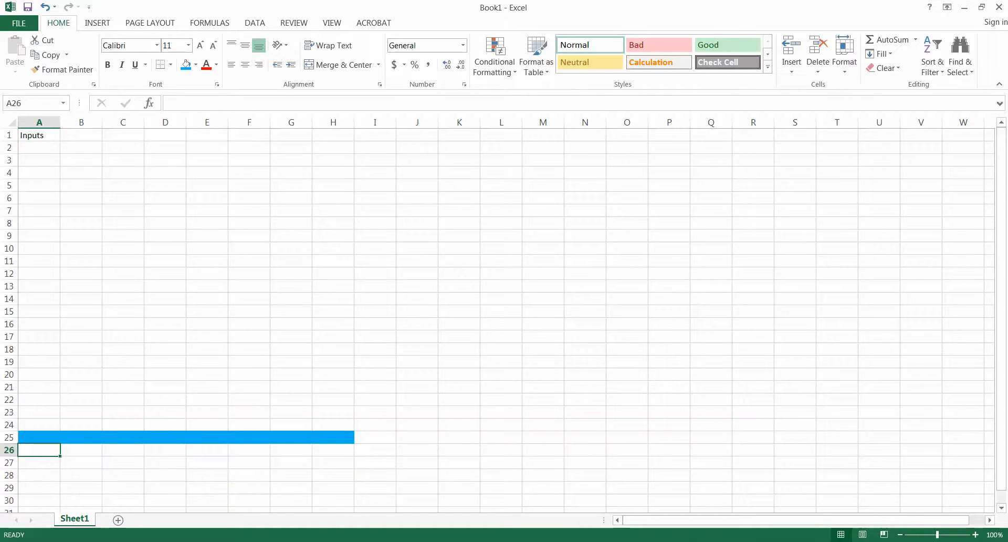
text(Revenue)
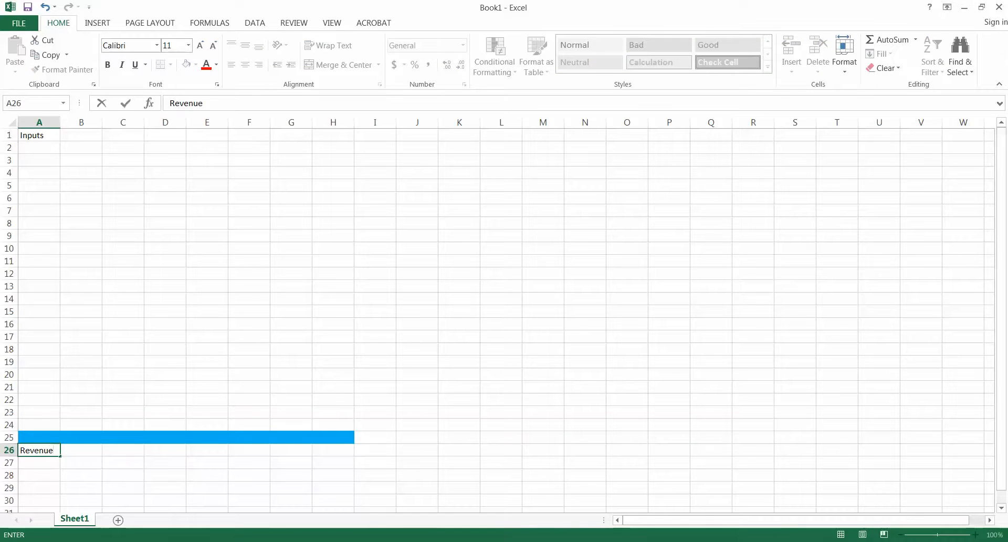
key(Return)
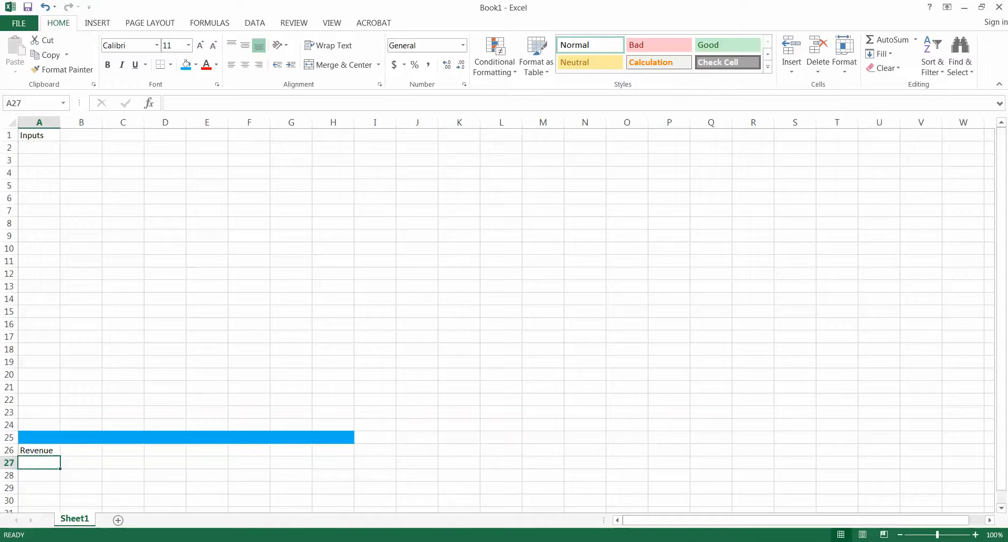
text(COGS)
key(Return)
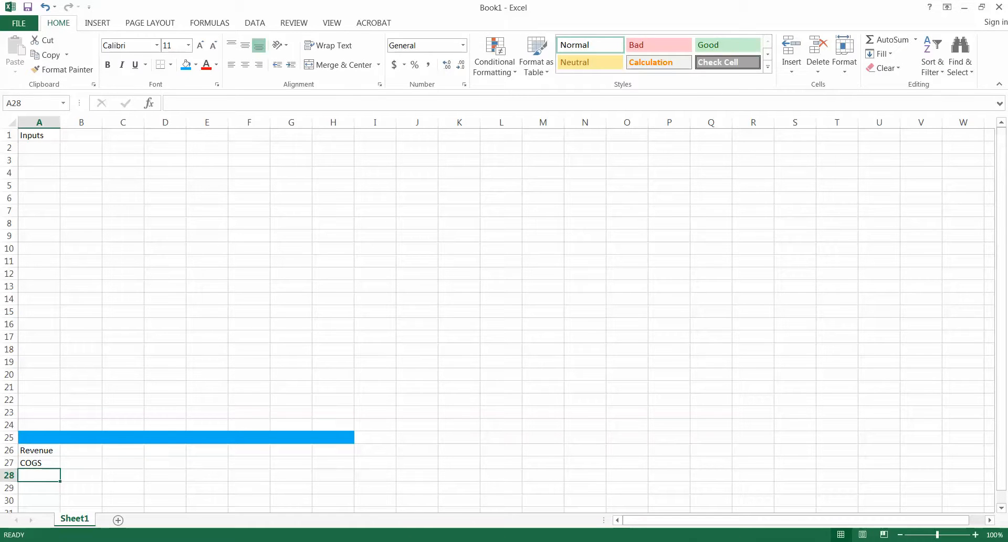
text(Gross Profit)
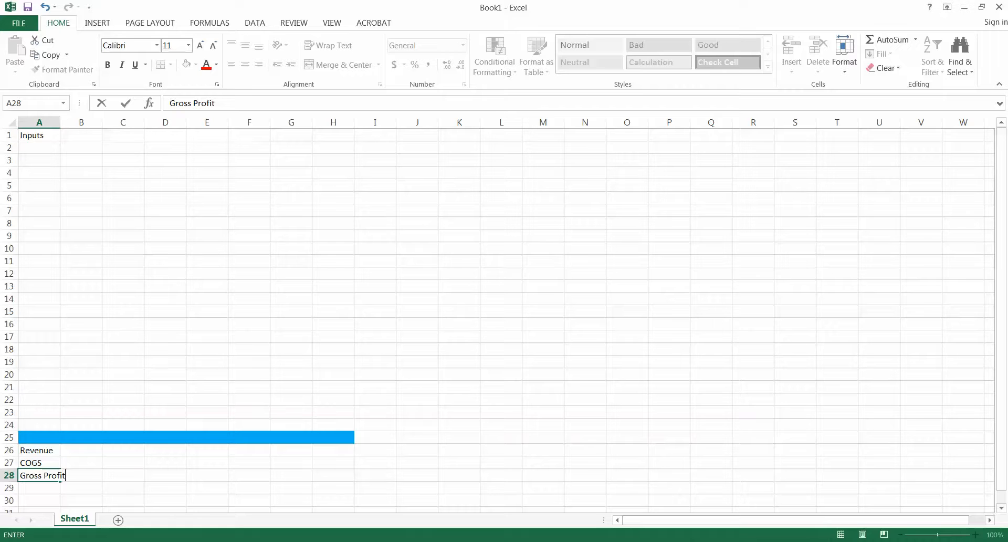
Step: Enter the label Fixed Costs in A30 and the label Operating Profit in A37
click(39, 500)
text(Fixed Costs)
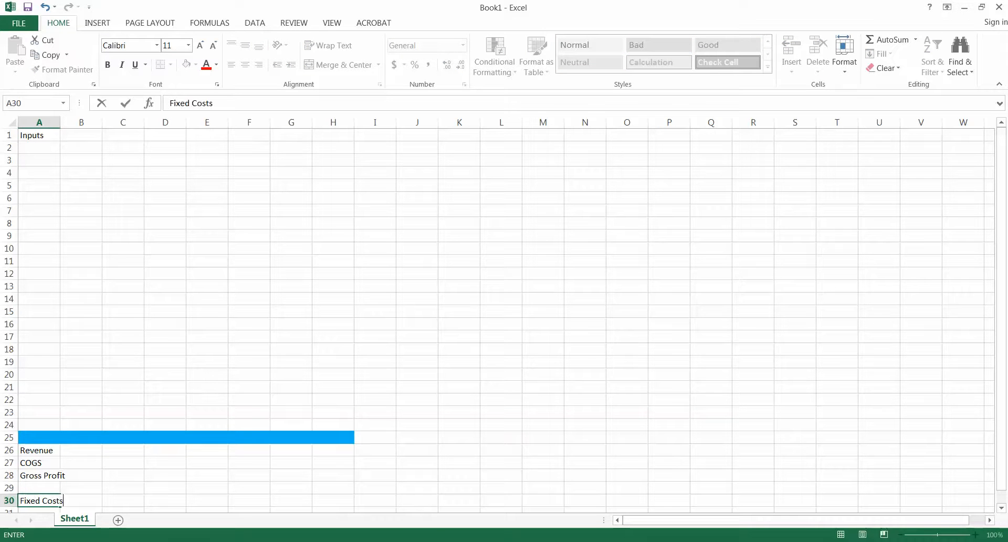
key(Return)
key(Return)
key(Return)
key(Return)
key(Return)
key(Return)
key(Return)
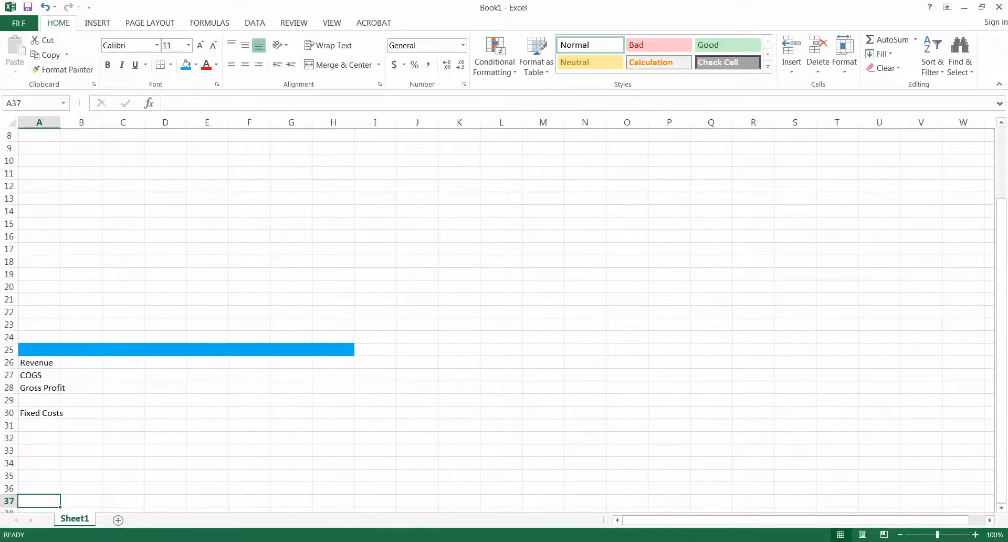
text(Operar)
key(BackSpace)
text(ting p)
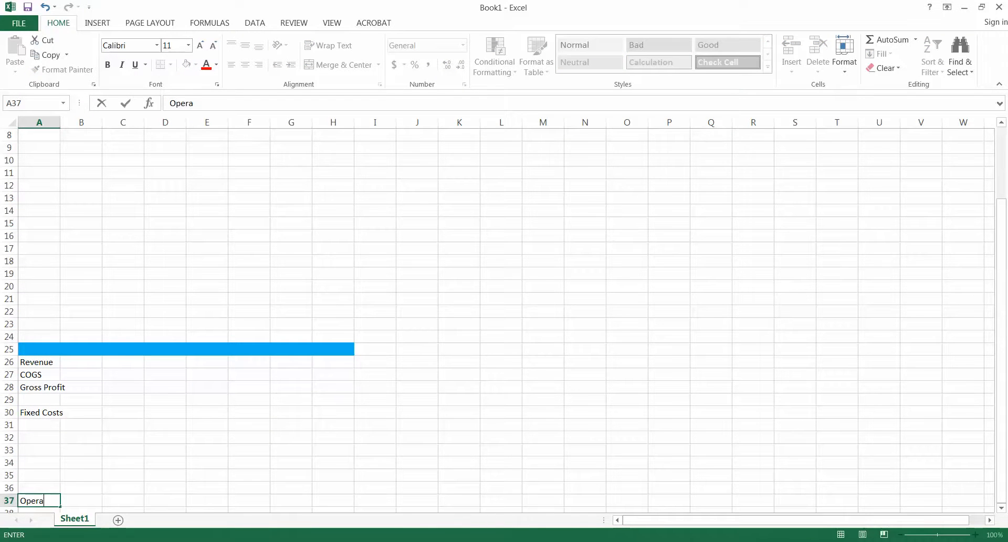
key(BackSpace)
text(Profit)
click(58, 120)
Step: Autofit the width of column A to its longest label
drag(58, 121, 89, 122)
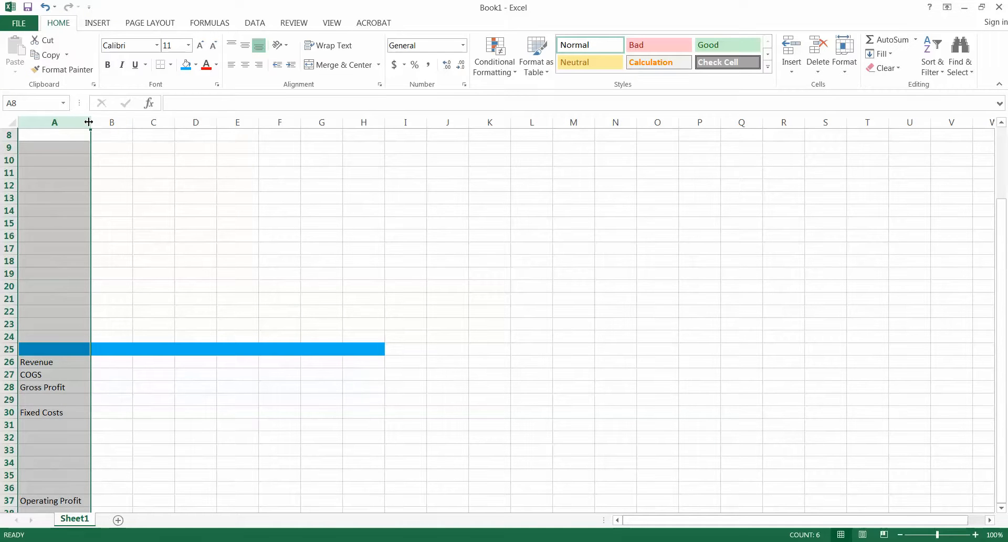
click(45, 7)
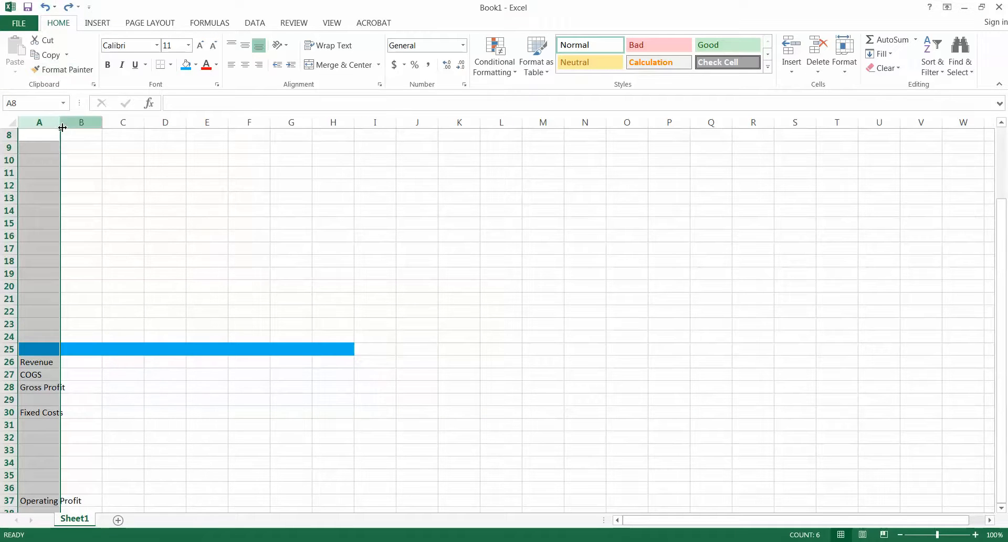
double_click(61, 125)
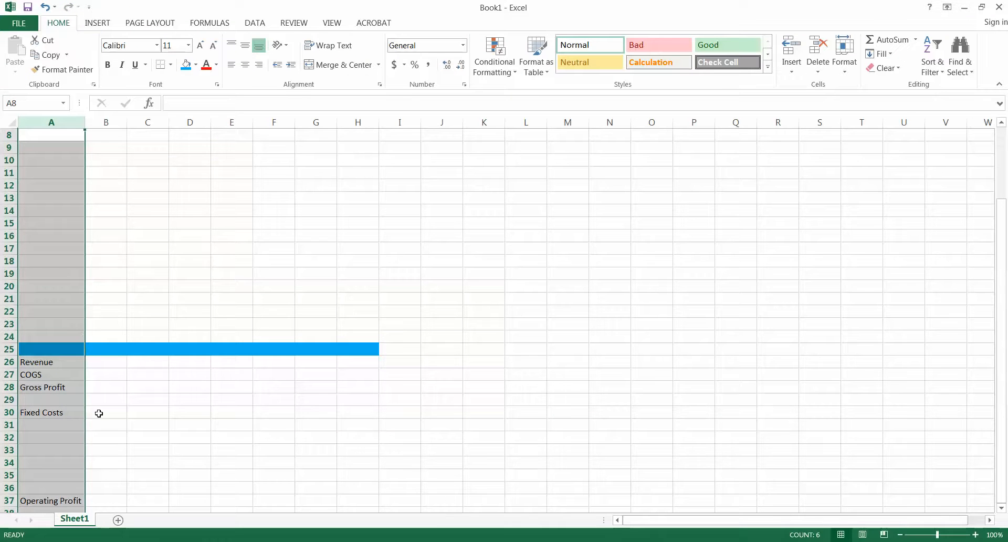
Step: Under the Inputs heading, list Tires, Installs, Rotations and Repair in cells A2:A5
scroll(99, 413, up, 3)
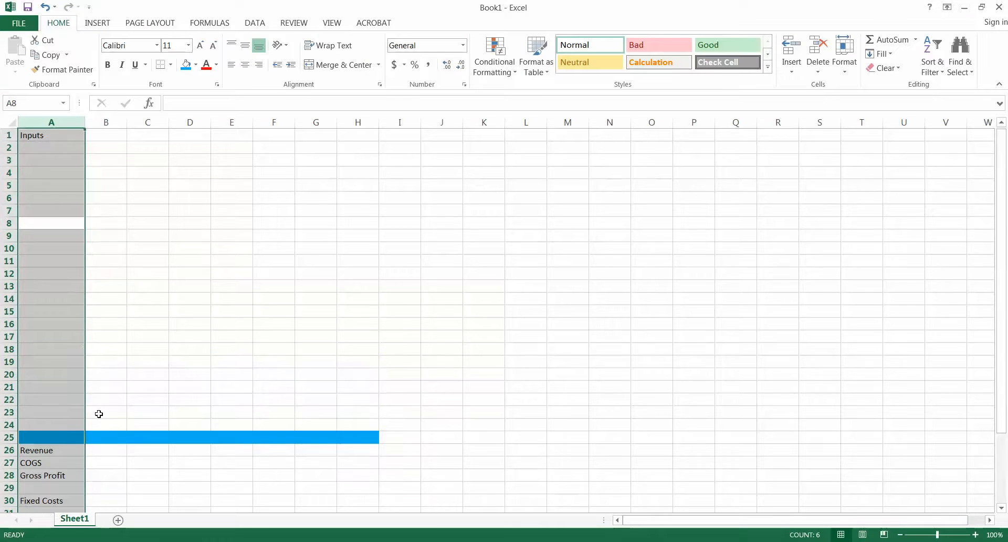
click(67, 146)
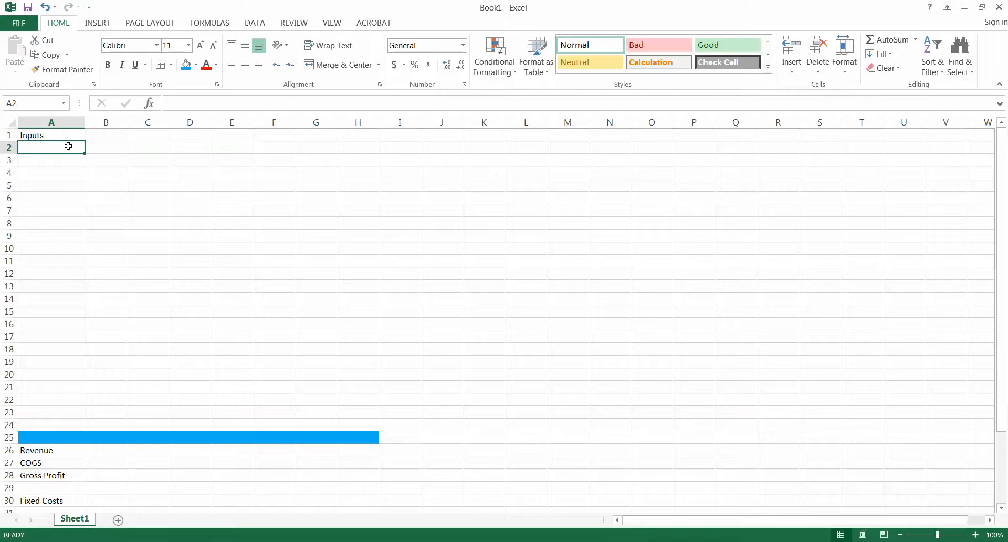
text(Tires)
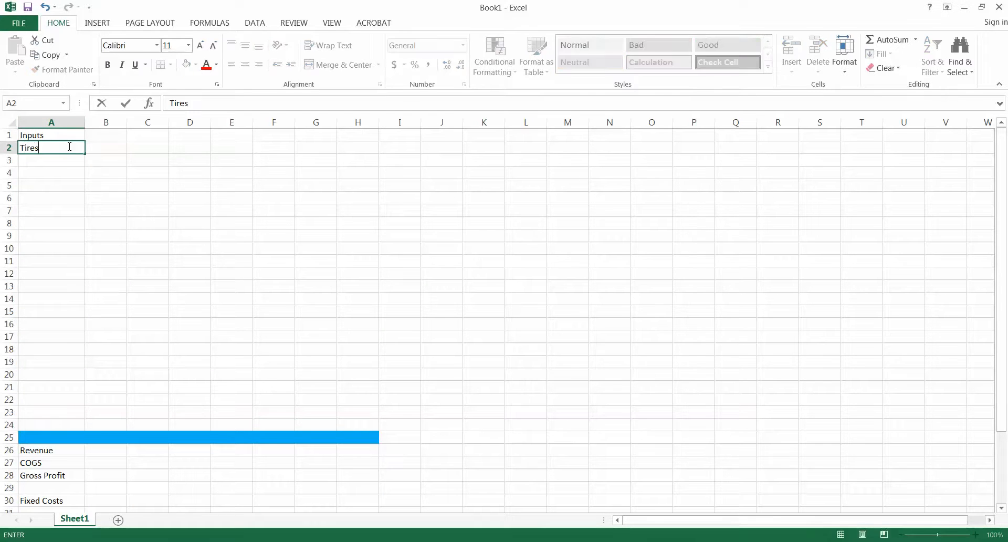
key(Return)
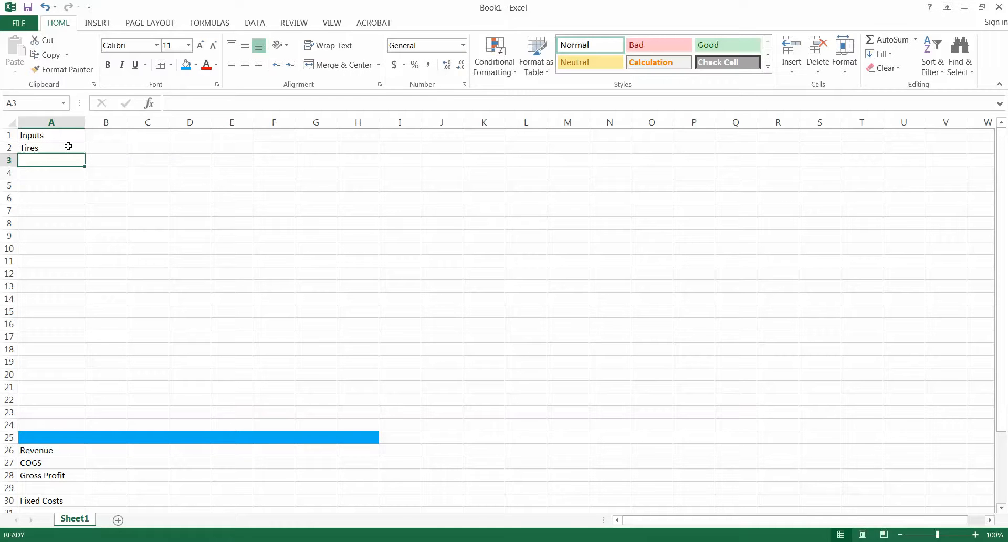
text(INstalls)
key(Return)
text(Rotations)
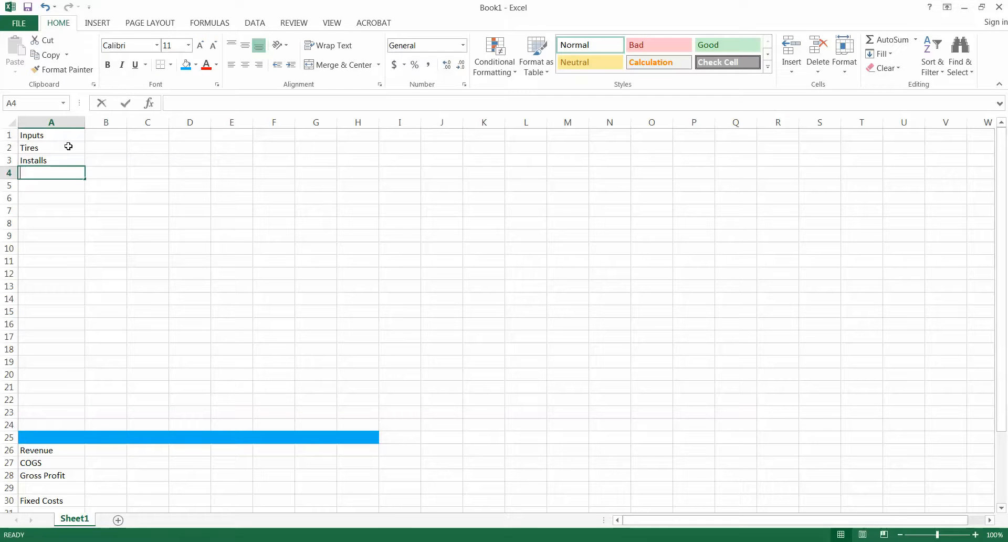
key(Return)
text(Repair)
Step: Enter the column heading Quantity in B1, next to Inputs
key(Up)
key(Up)
key(Up)
key(Up)
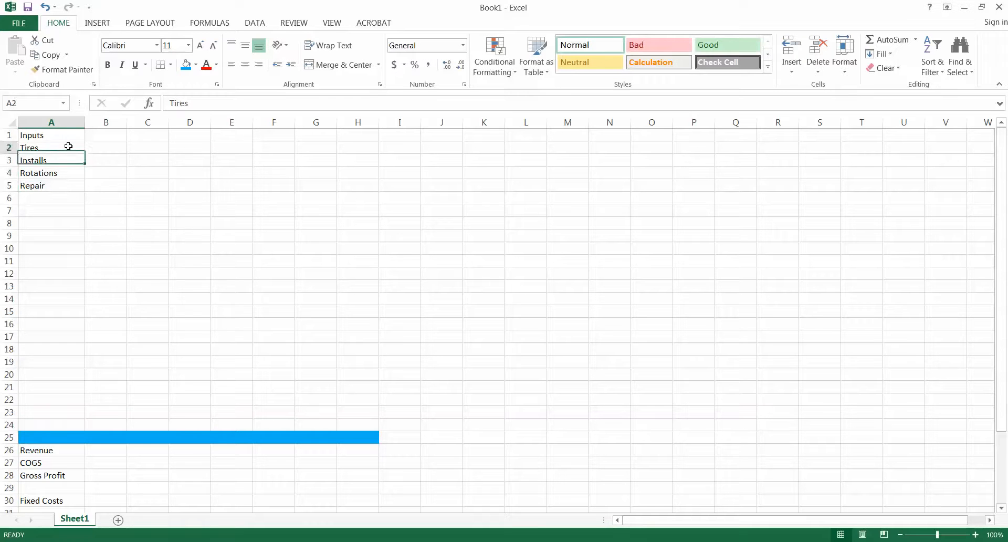
key(Right)
text(Aut)
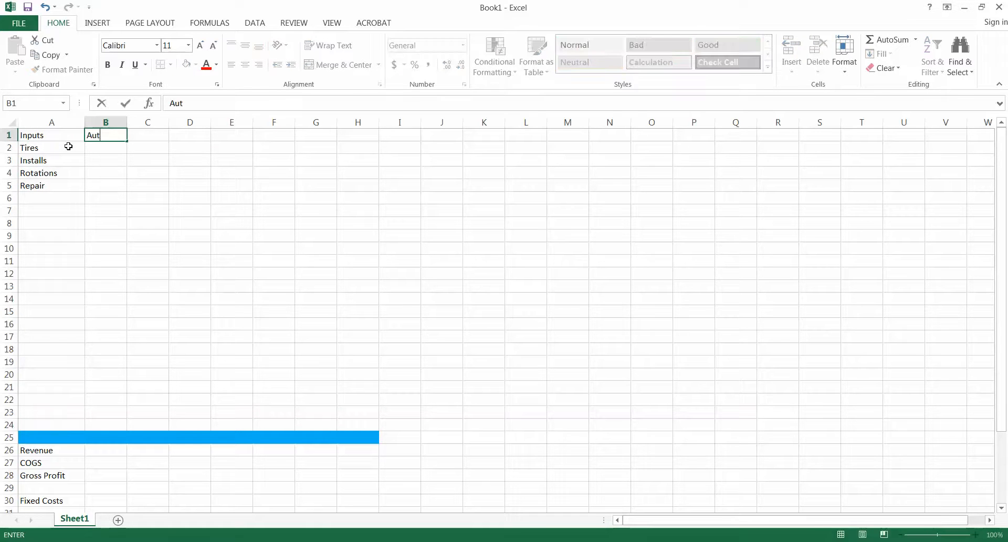
key(BackSpace)
key(BackSpace)
text(Quantity)
key(Return)
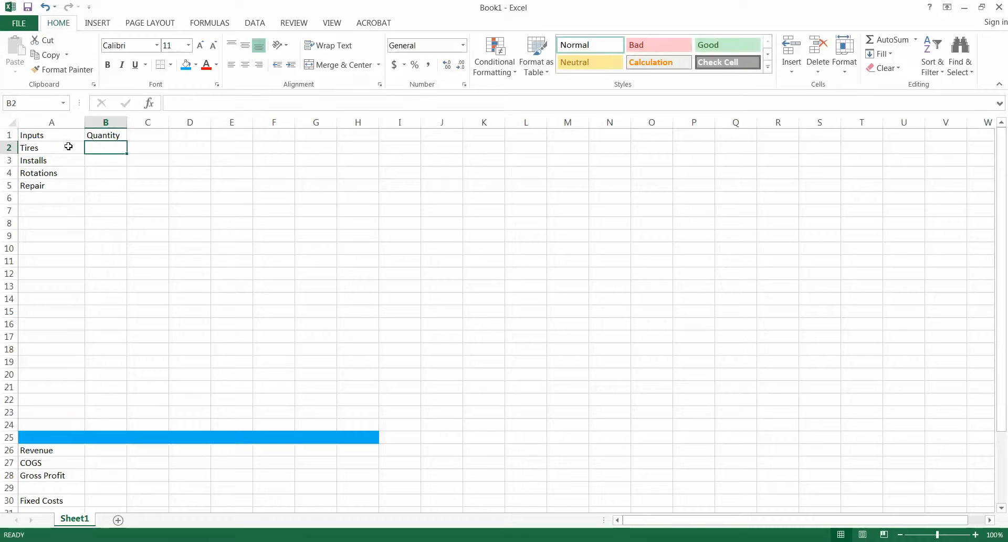
Step: Enter the quantities 1000 for Tires, 2000 for Installs, 500 for Rotations and 1500 for Repair in B2:B5
text(1000)
key(Return)
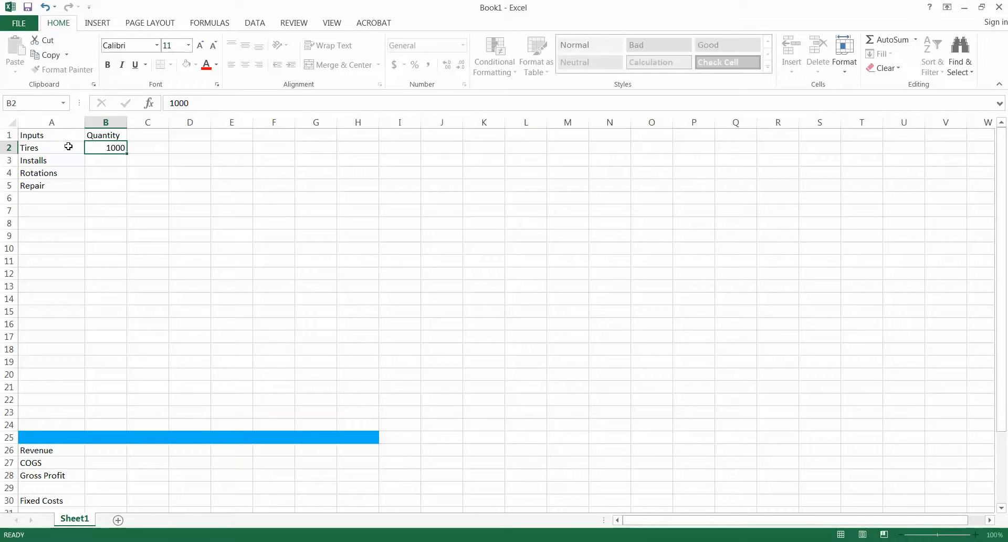
text(2000)
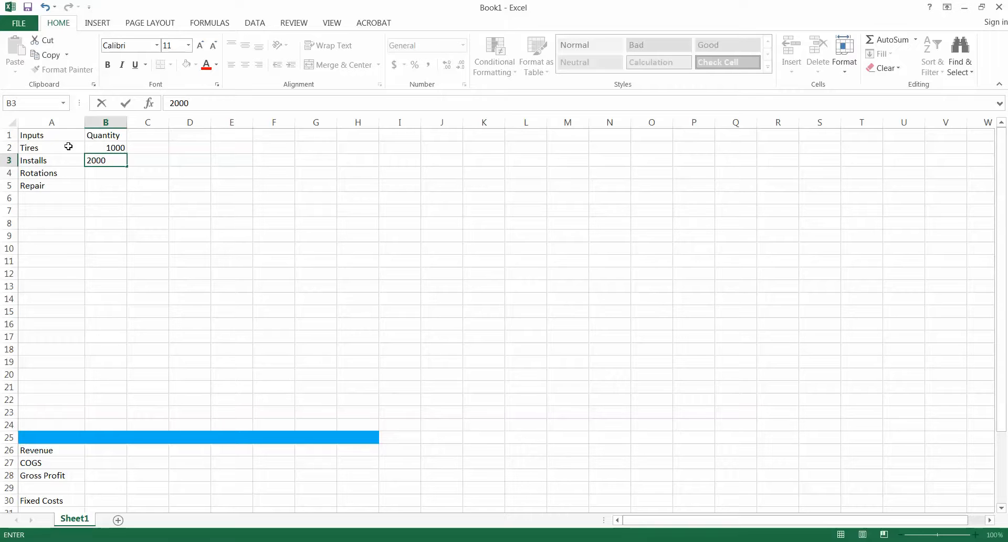
key(Return)
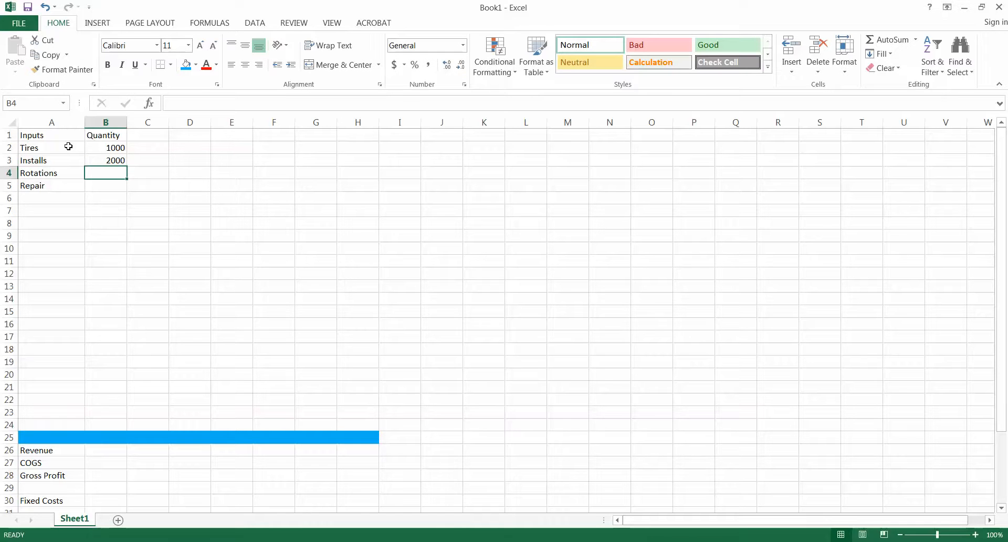
text(500)
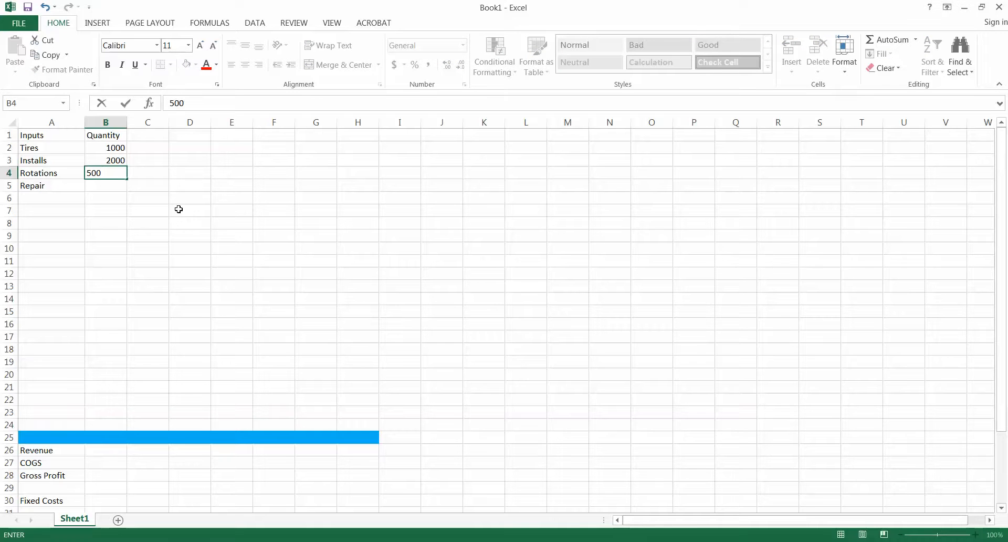
key(Return)
text(1500)
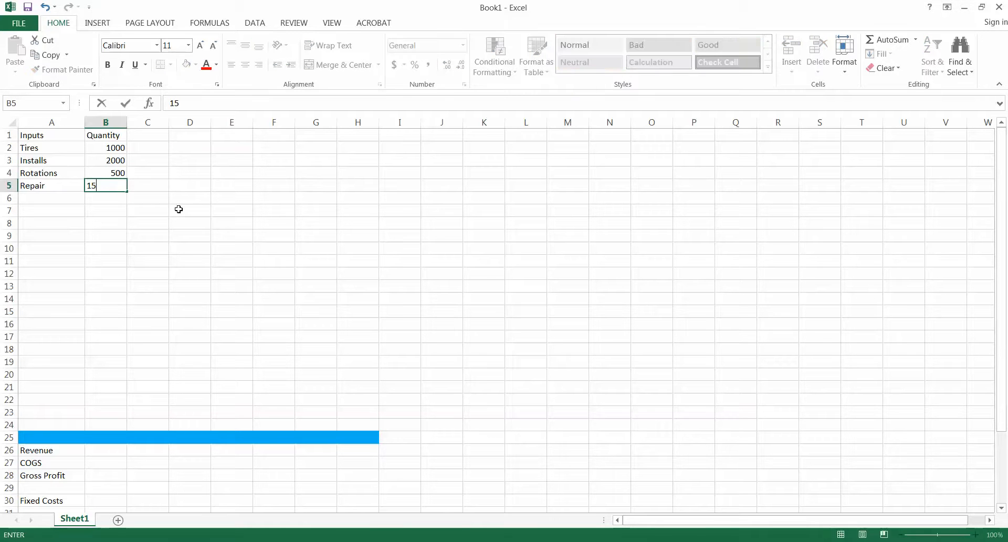
key(Up)
key(Up)
key(Up)
key(Up)
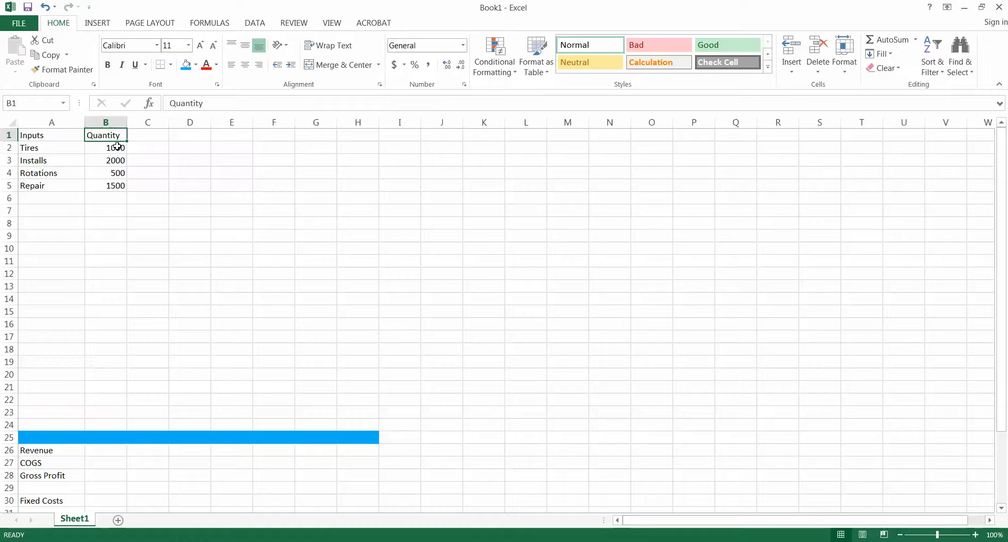
Step: Shade the quantity cells B2:B5 with a light gold fill to mark them as inputs
drag(117, 146, 117, 184)
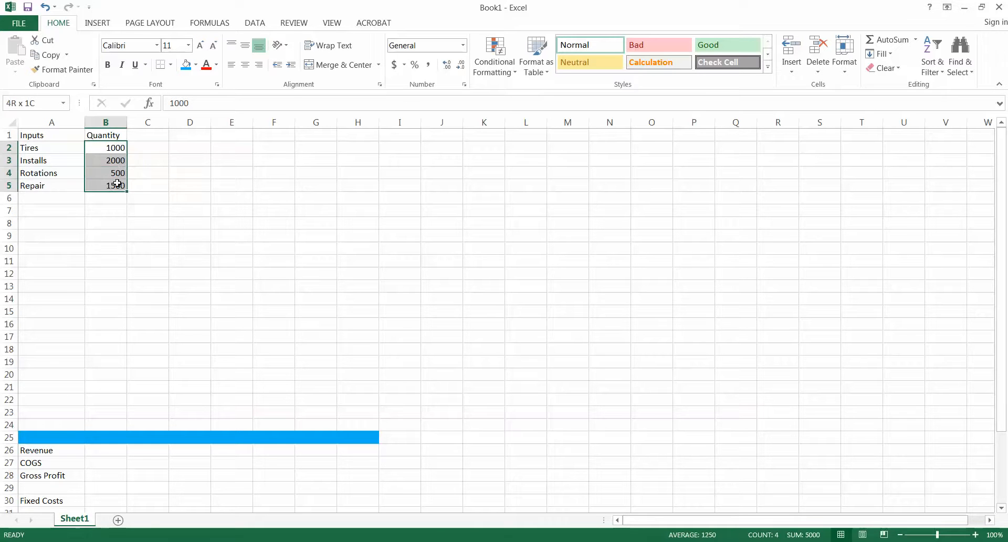
click(195, 64)
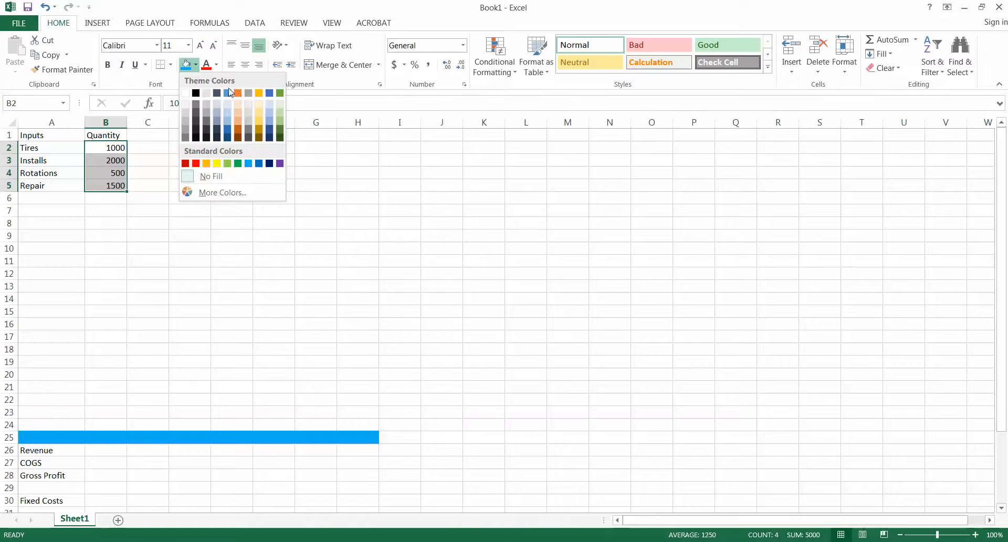
click(257, 106)
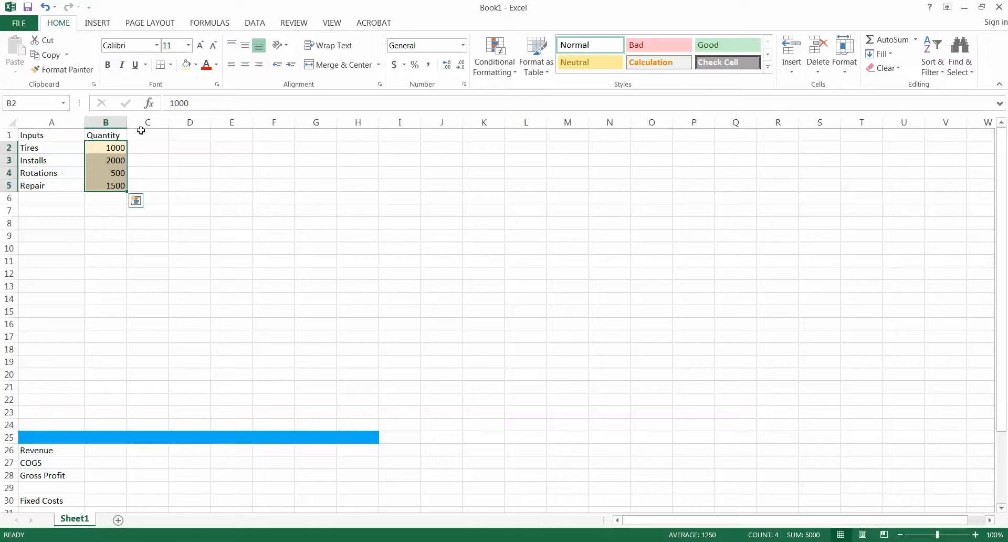
drag(118, 149, 117, 185)
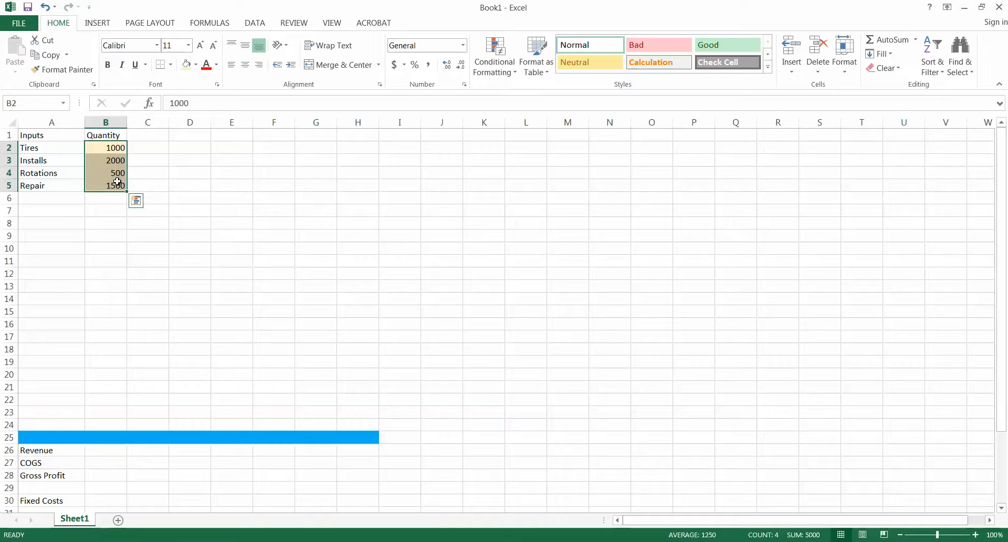
click(115, 146)
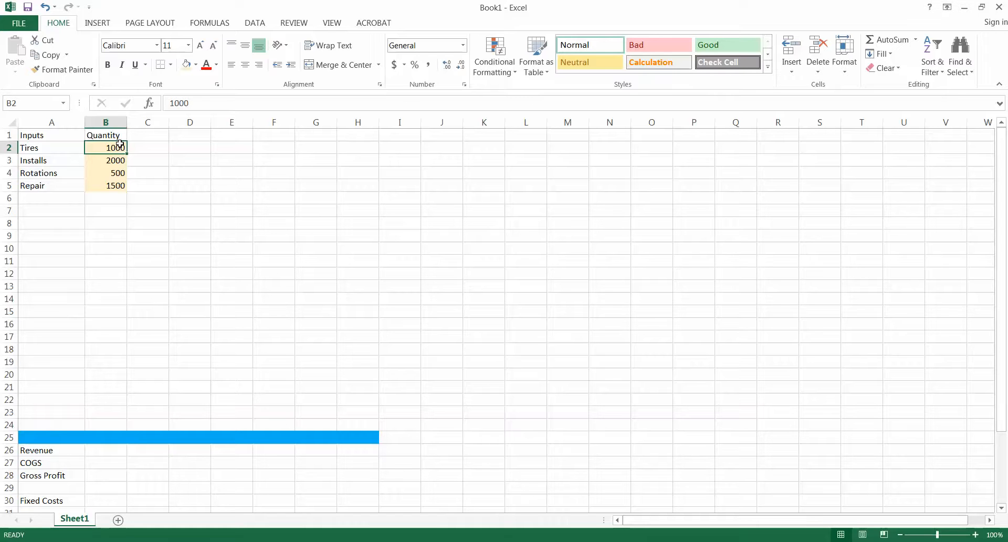
Step: Enter the column heading Price in C1, next to Quantity
click(143, 133)
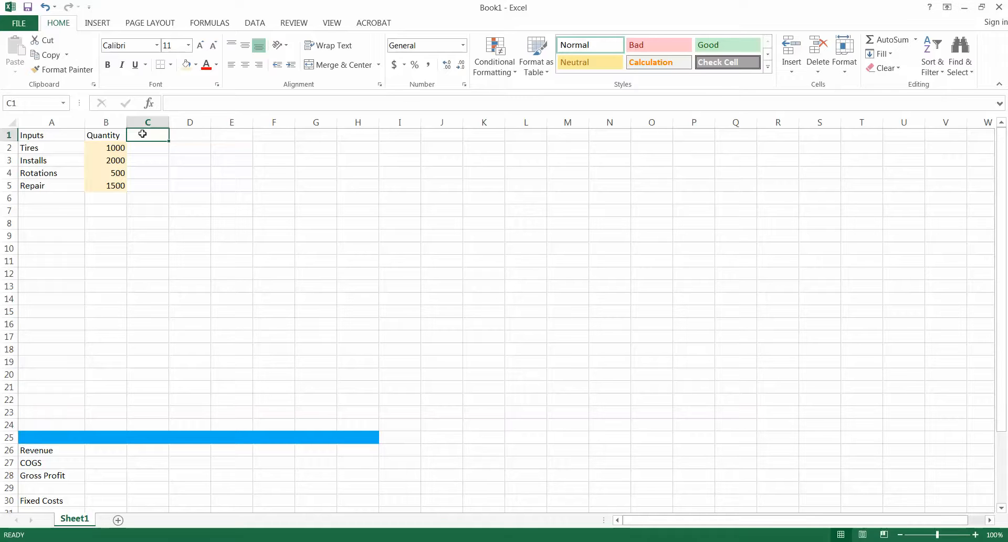
text(Price)
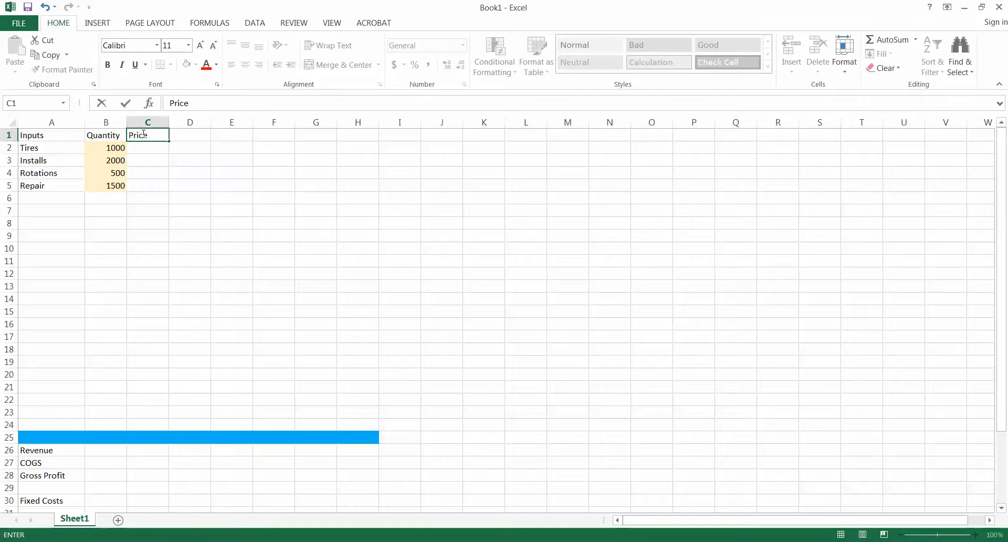
key(Tab)
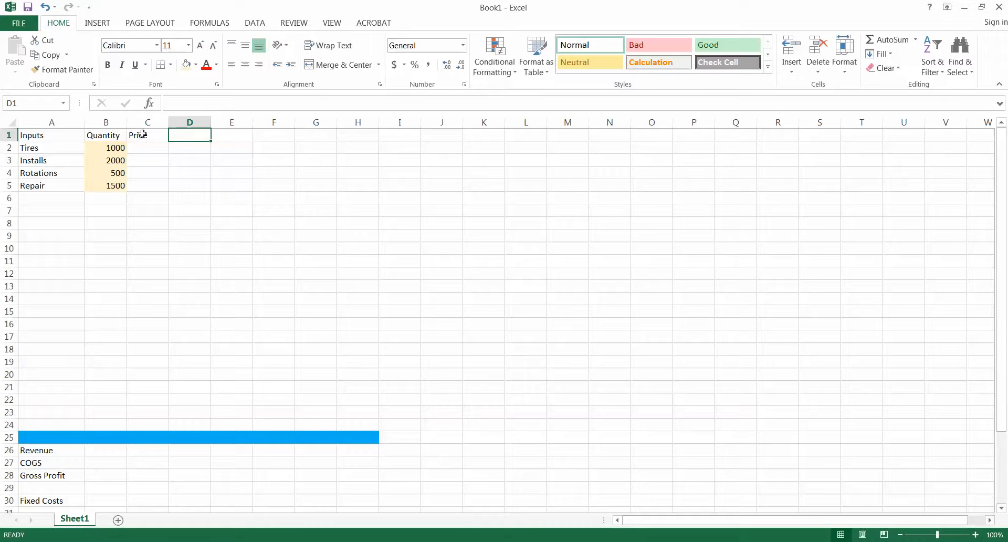
text(230)
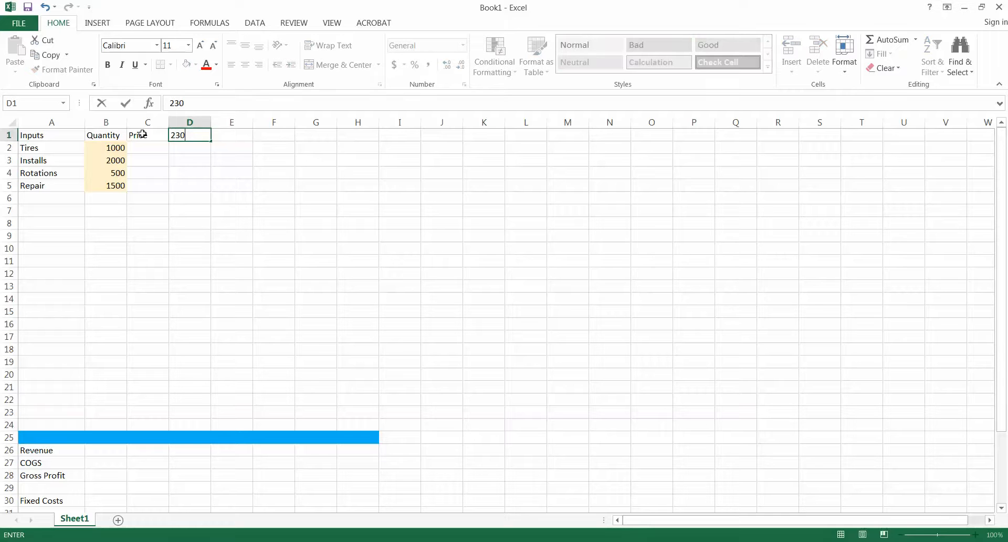
key(BackSpace)
key(BackSpace)
key(BackSpace)
key(Return)
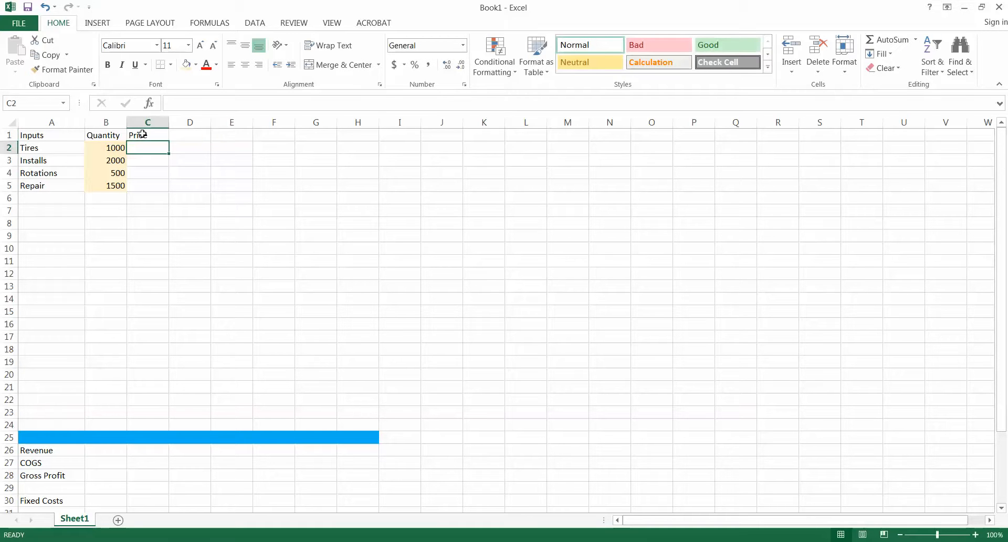
Step: Enter the prices 230 for Tires, 15 for Installs, 35 for Rotations and 15 for Repair in C2:C5
text(230)
key(Return)
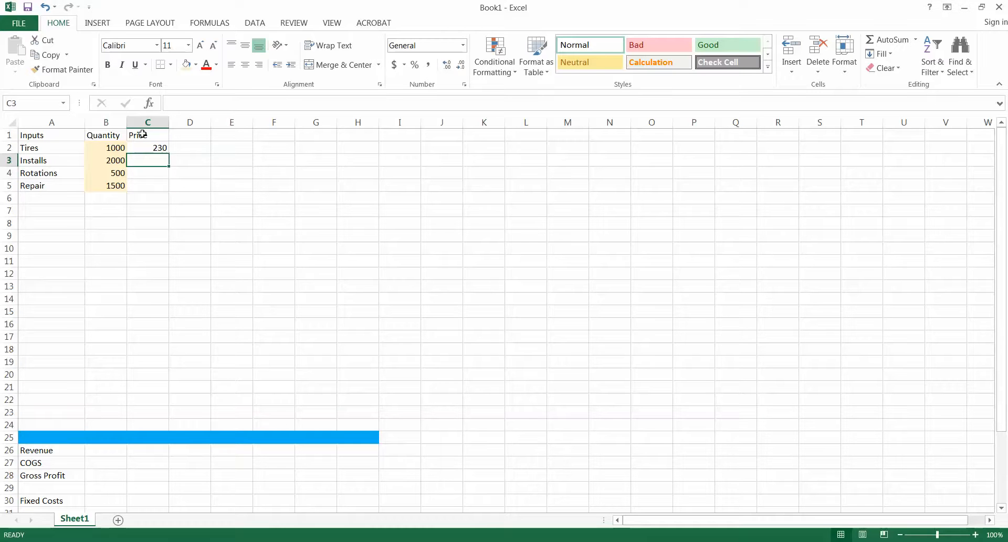
text(15)
key(Return)
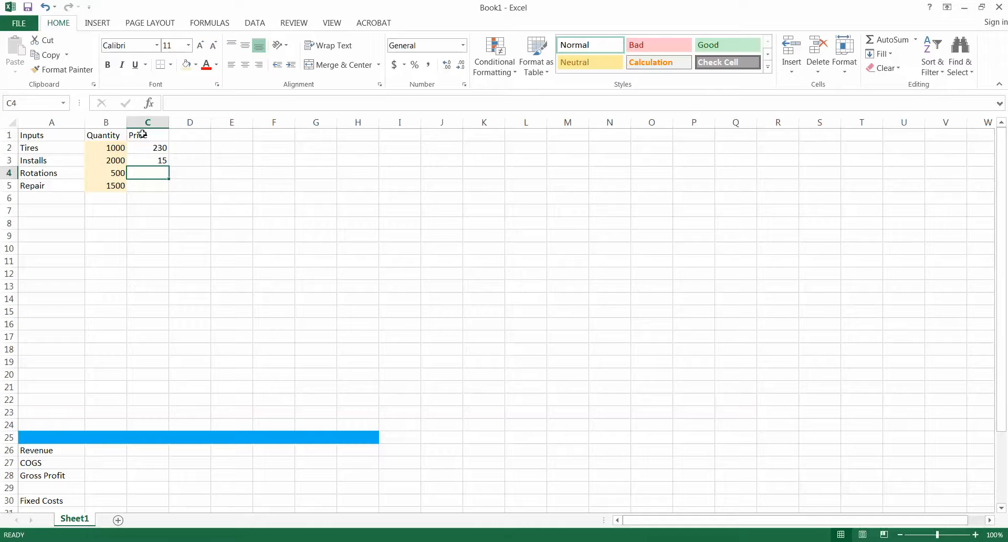
text(35)
key(Return)
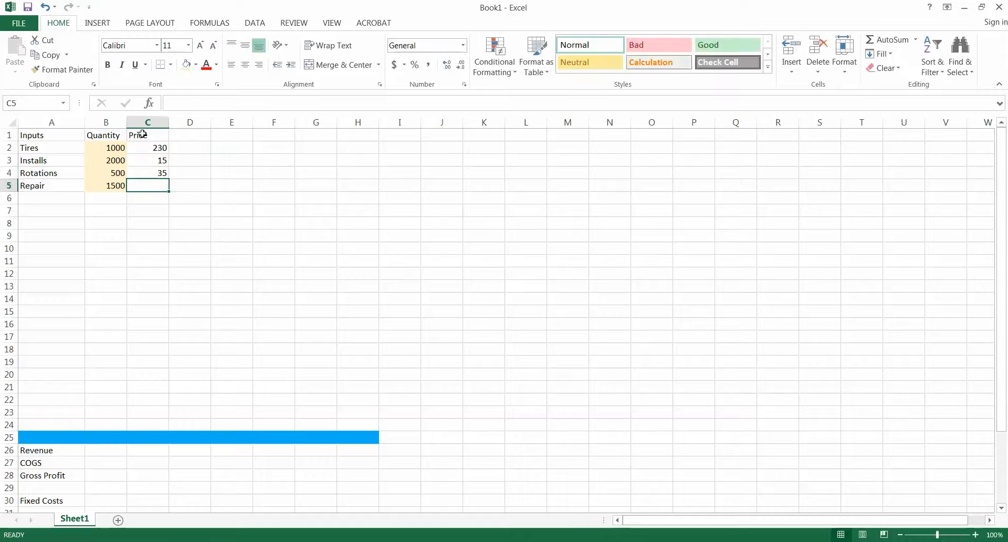
text(15)
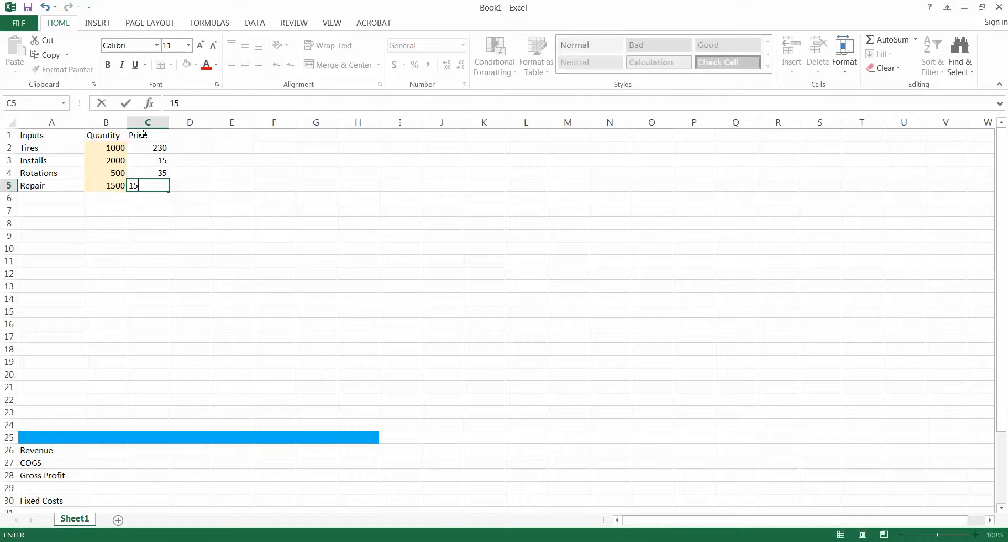
key(Return)
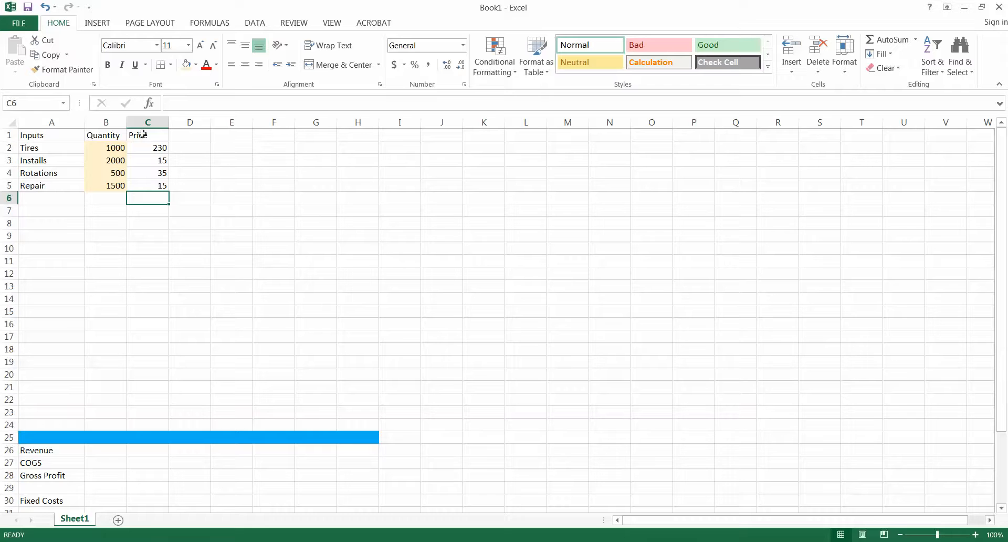
Step: Enter the column heading Var. Cost in D1 and a variable cost of 120 for Tires in D2
click(208, 132)
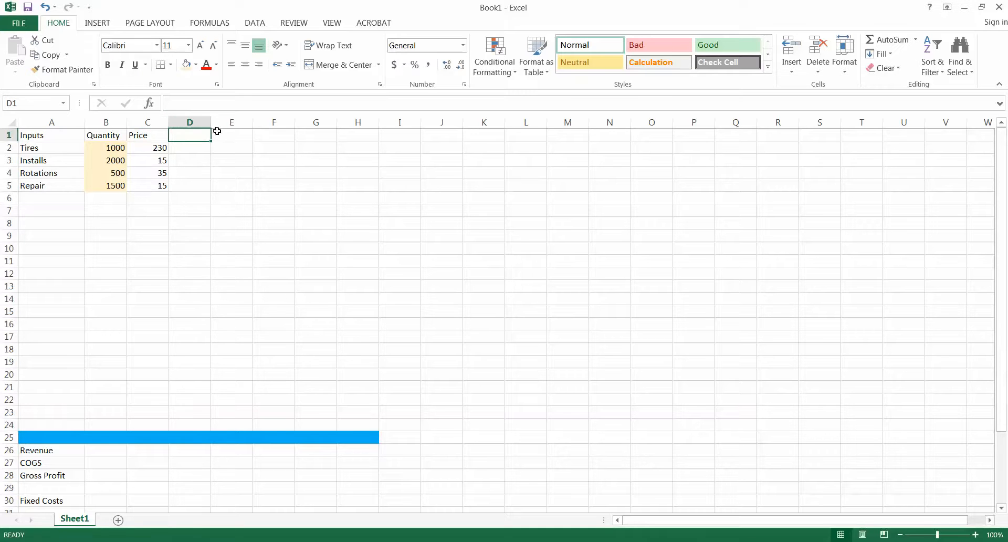
text(costs)
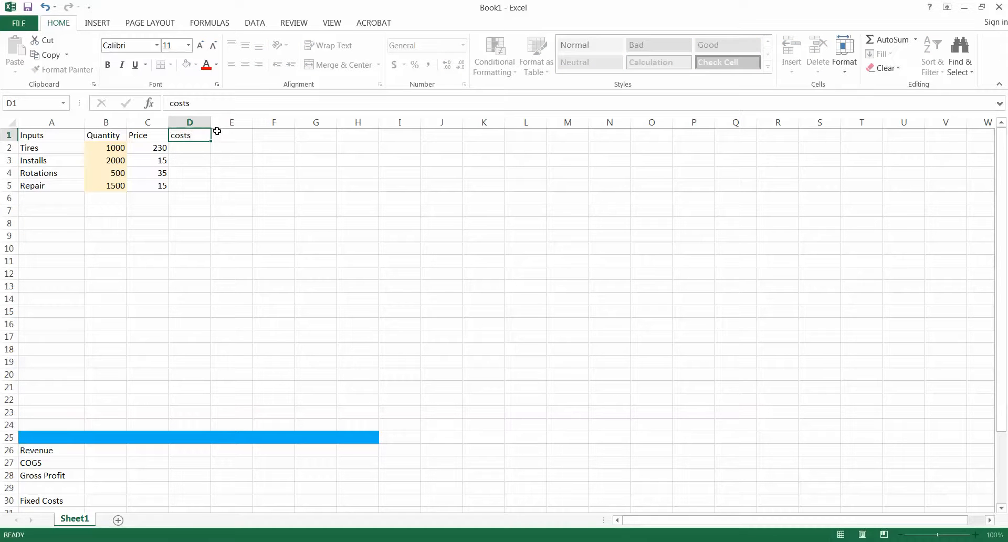
key(Return)
key(Up)
text(Var. Cost)
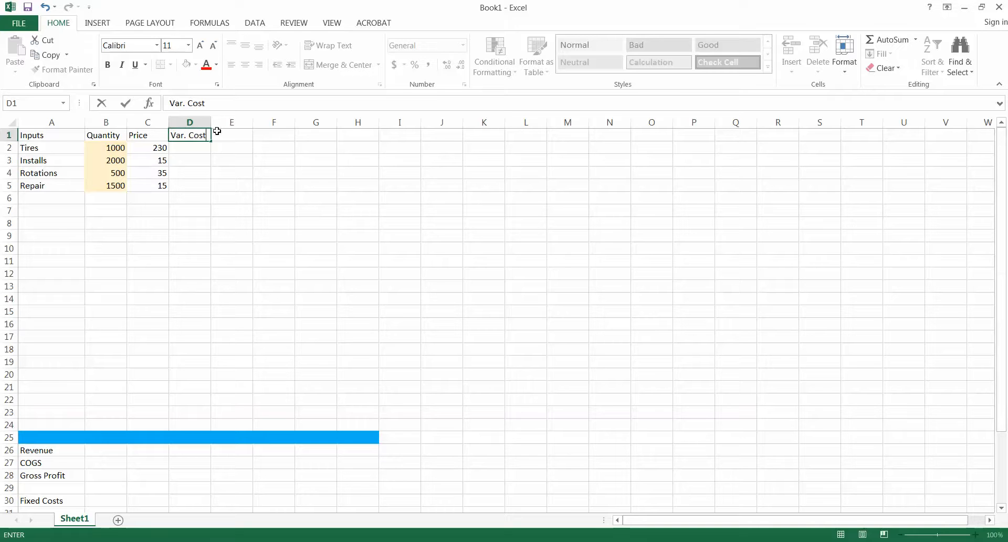
key(Return)
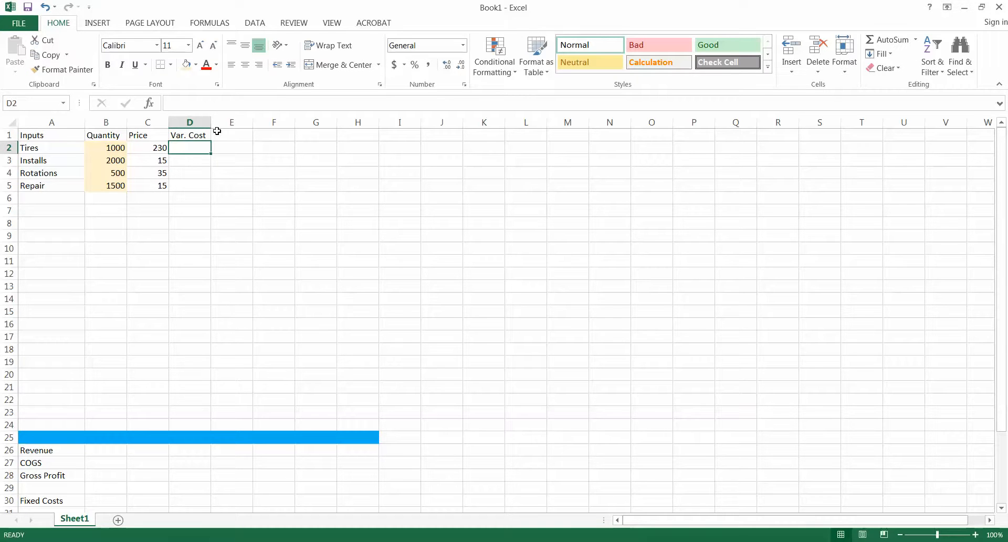
text(120)
key(Return)
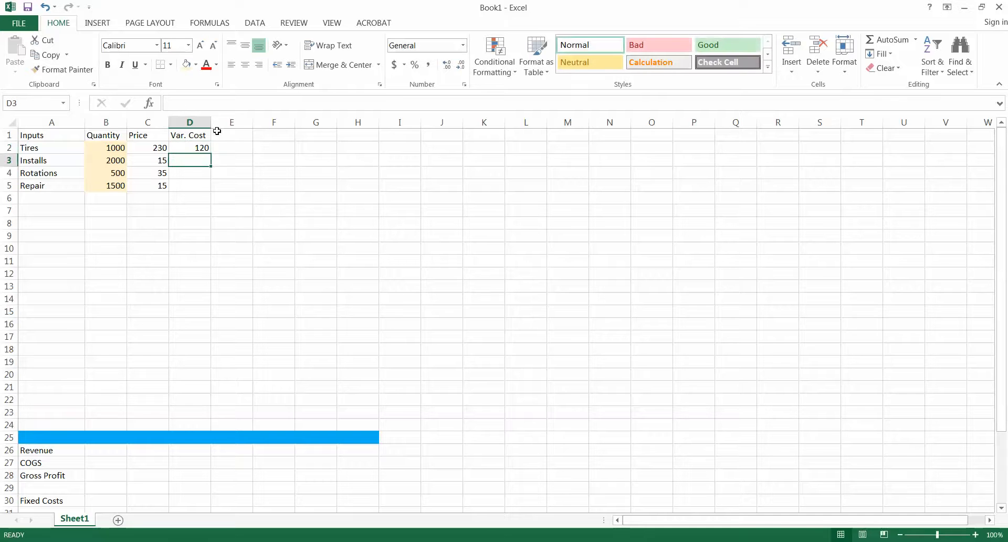
Step: Enter the section heading Revenue in A7, below the inputs table
key(Down)
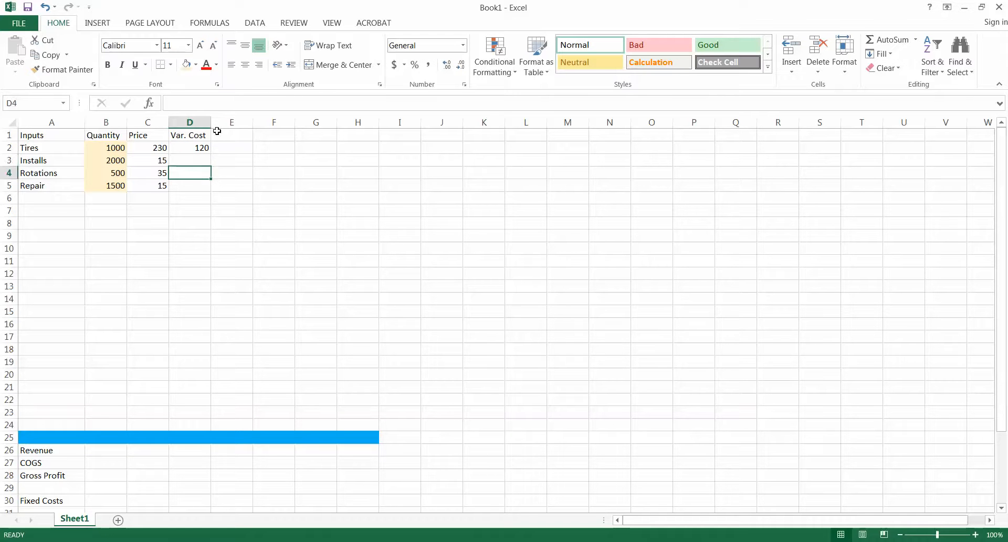
key(Down)
key(Down)
key(Down)
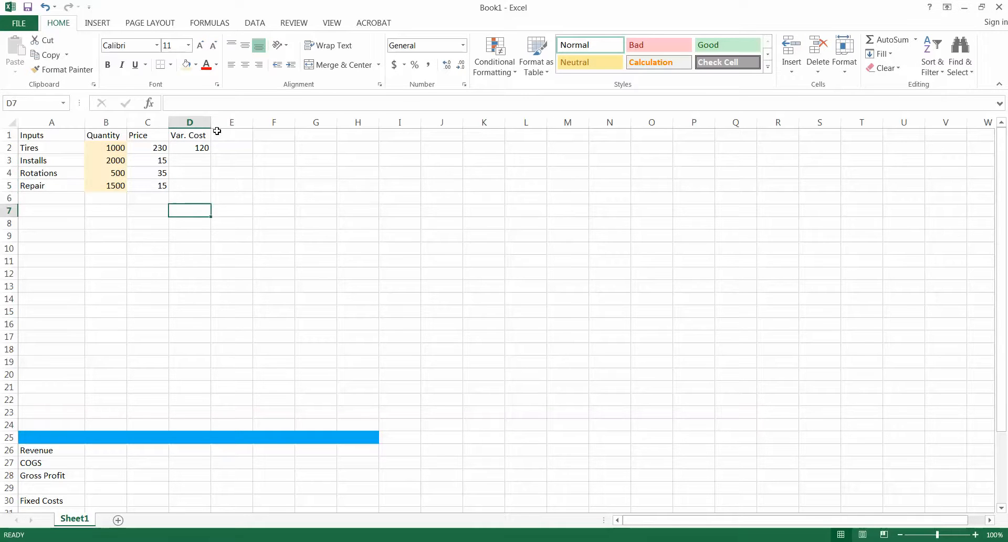
key(Left)
key(Left)
key(Left)
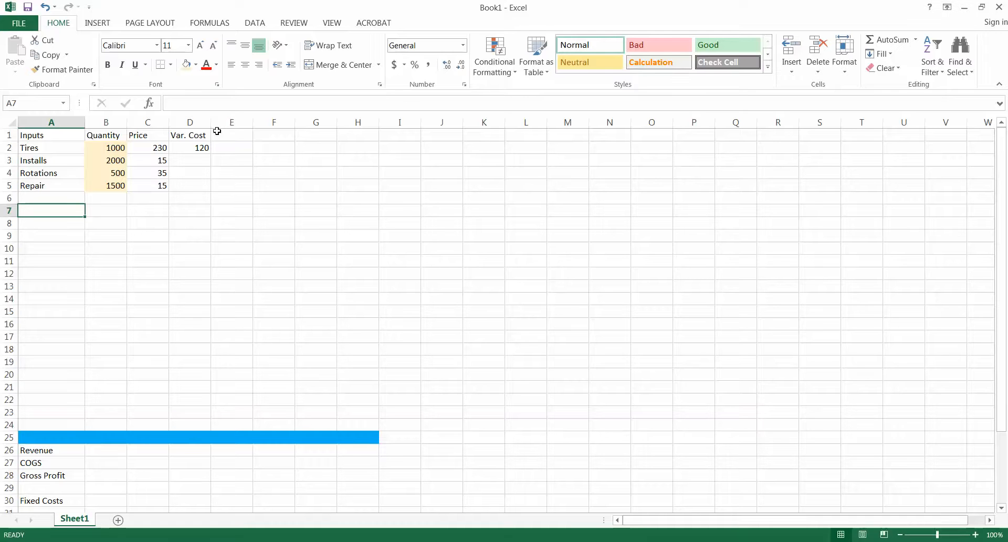
text(Revenue)
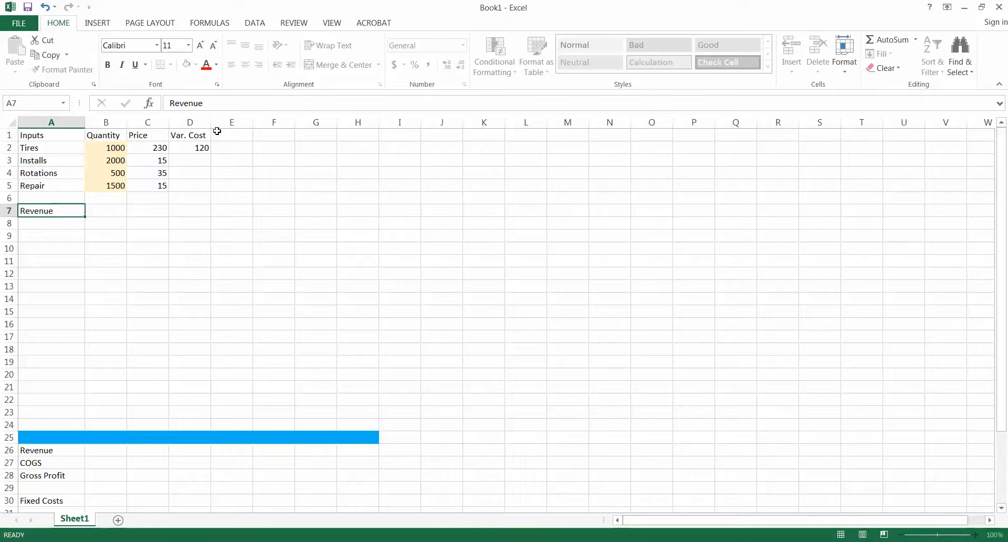
key(Return)
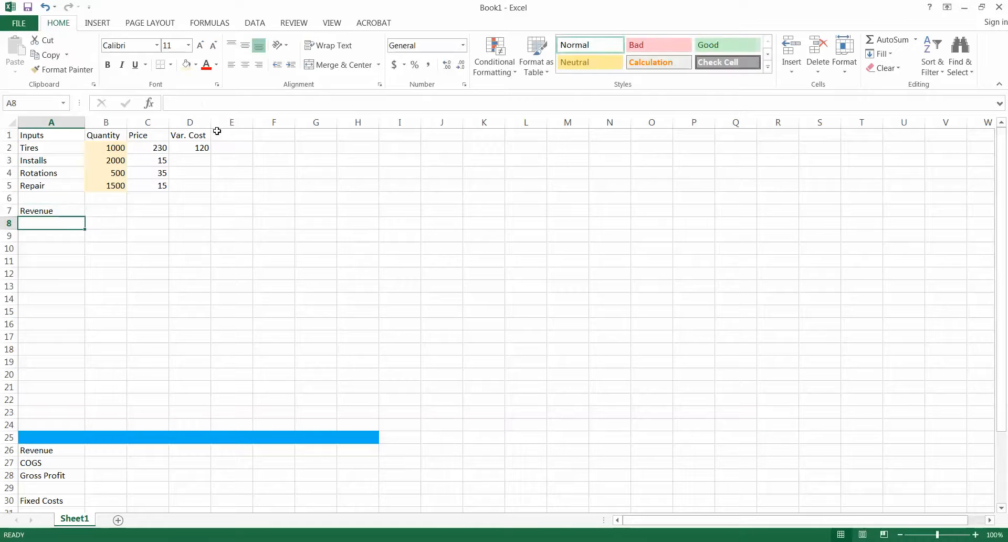
Step: List Tires, Installs, Rotations and Repairs under the Revenue heading in cells A8:A11
text(Tires)
key(Return)
text(O)
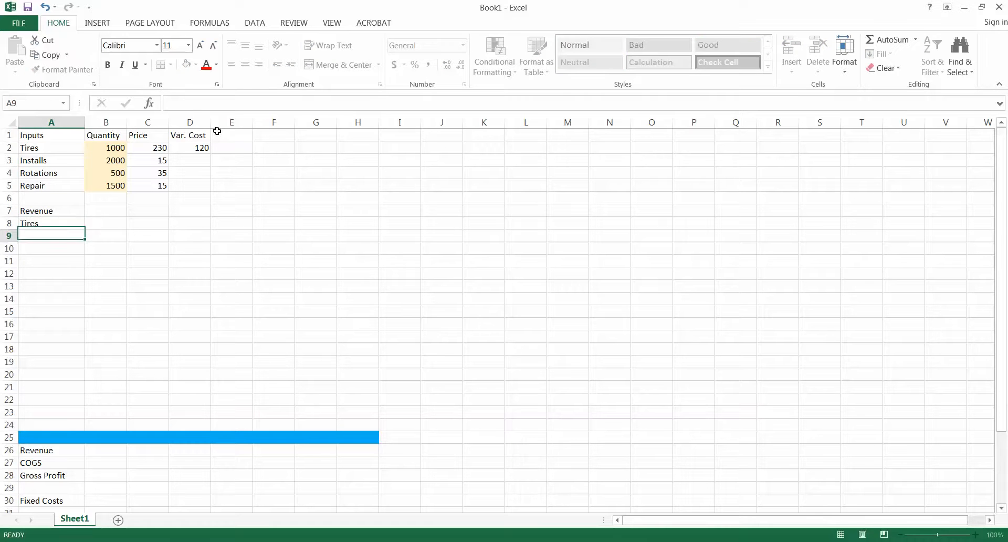
key(BackSpace)
text(Installs)
key(ctrl+Return)
key(Return)
text(Rotations)
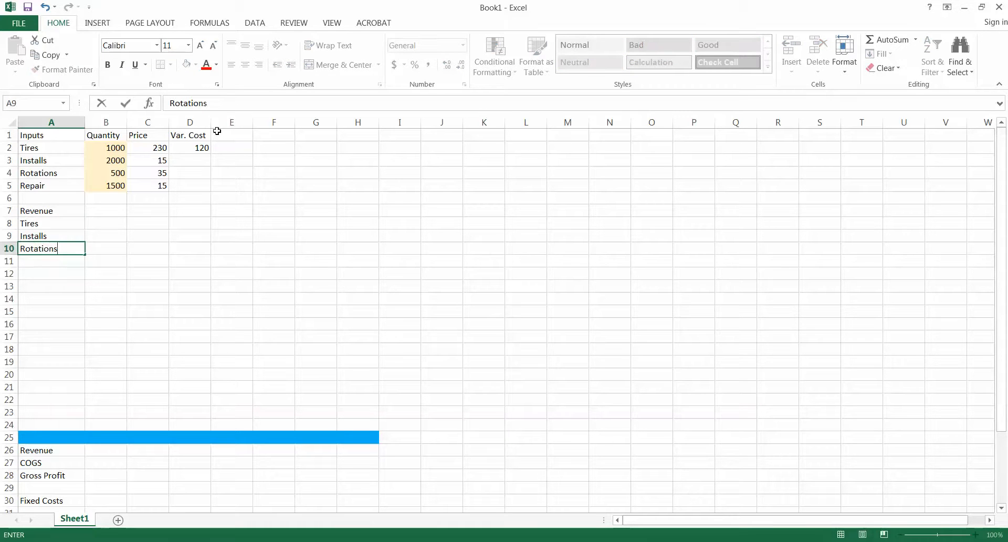
key(Return)
text(Repai)
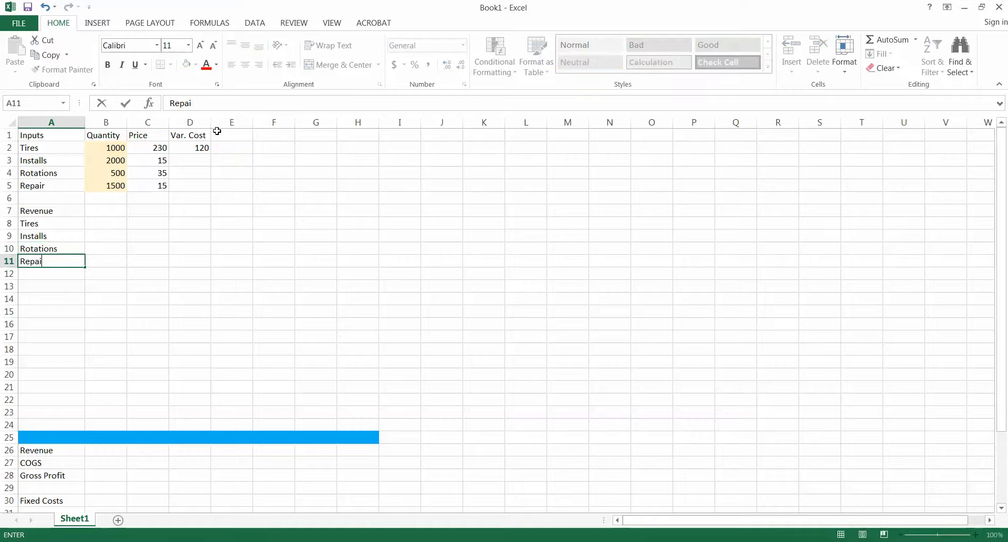
text(s)
key(Return)
Step: Shade the prices C2:C5 and the Tires variable cost in D2 with the light gold input fill
click(150, 144)
drag(149, 145, 150, 184)
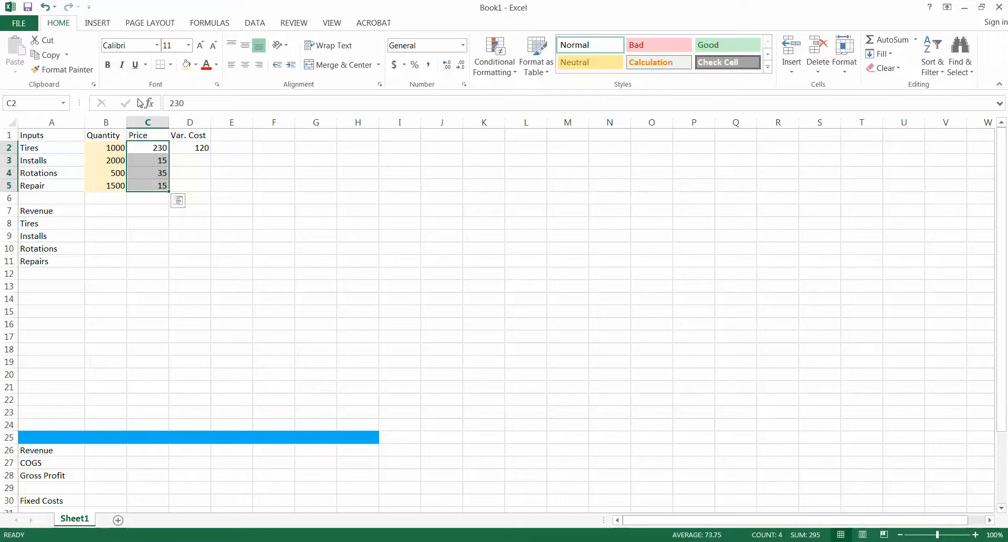
click(186, 64)
click(192, 146)
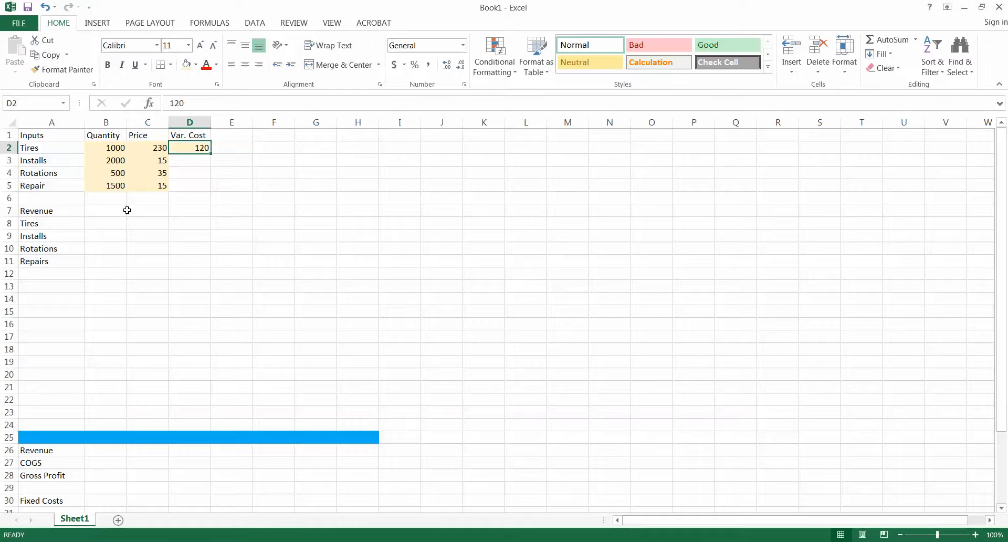
Step: Enter the formula +B2*C2 in B7 to multiply the Tires quantity by its price
click(127, 210)
text(+)
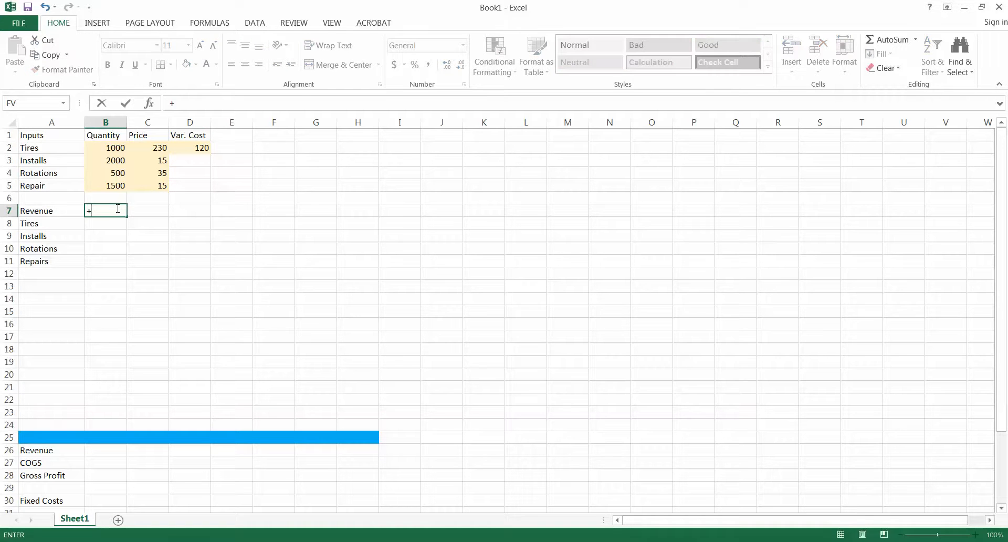
key(Up)
key(Up)
key(Up)
key(Up)
key(Up)
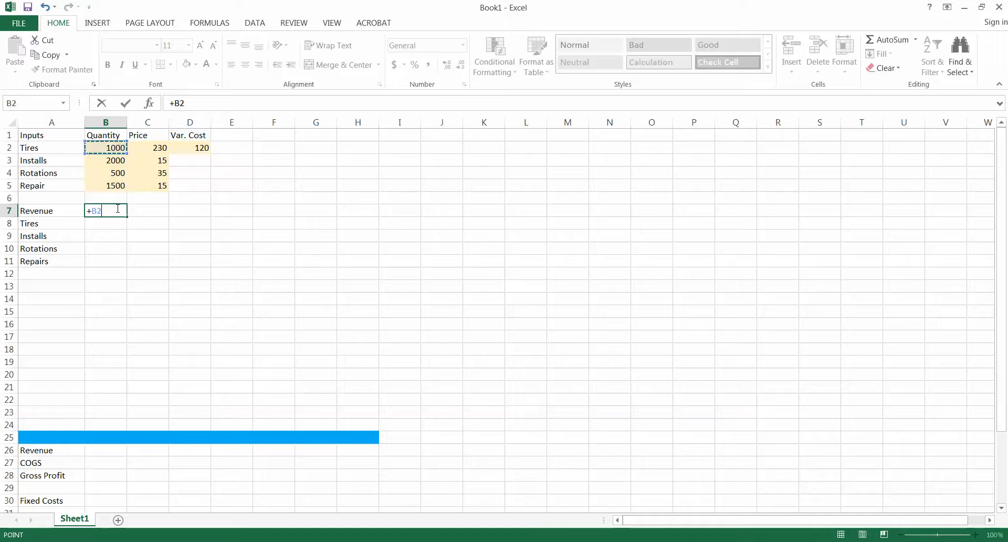
text(*)
key(Up)
key(Up)
key(Up)
key(Up)
key(Up)
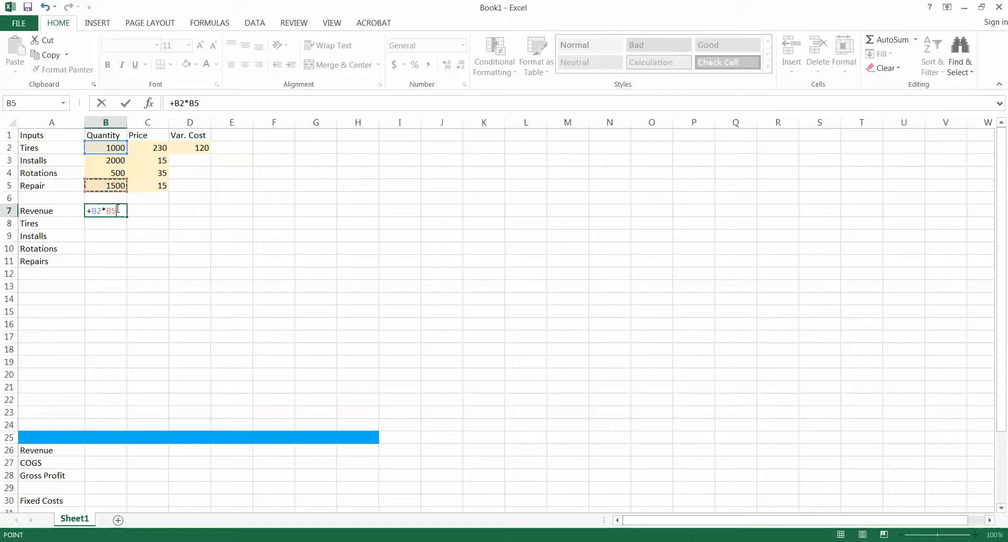
key(Right)
key(Return)
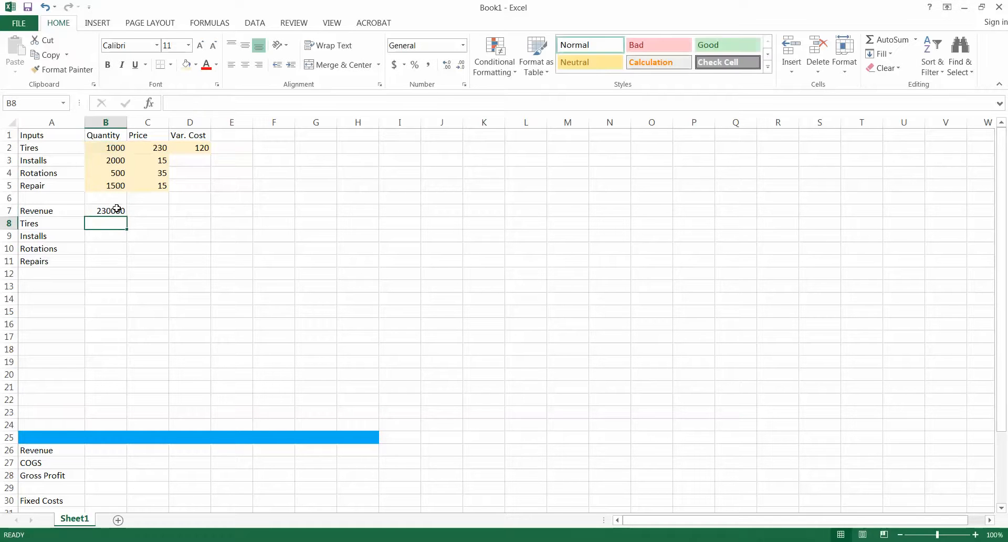
Step: Move the Tires revenue formula from B7 to B8 and fill it down through B11
click(118, 212)
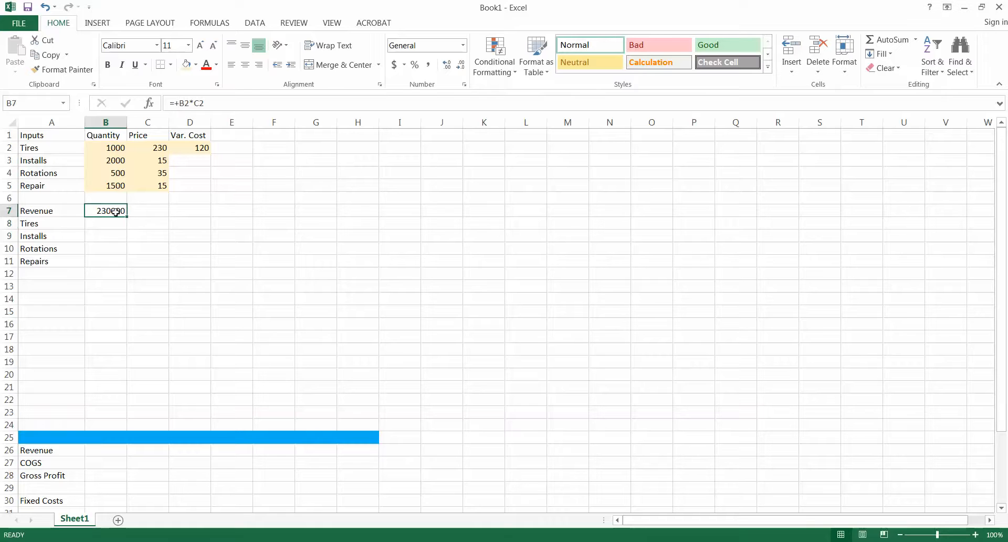
key(ctrl+c)
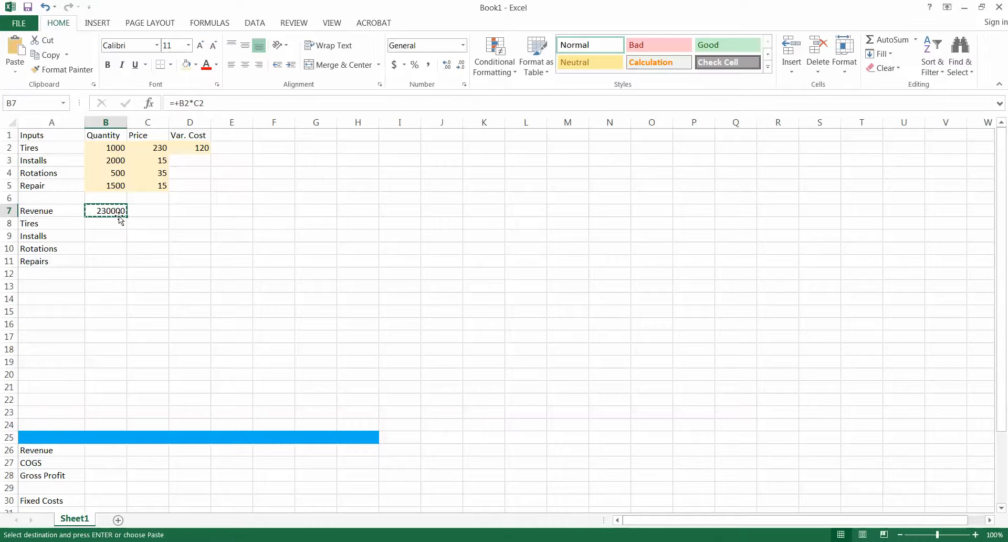
click(120, 220)
key(Return)
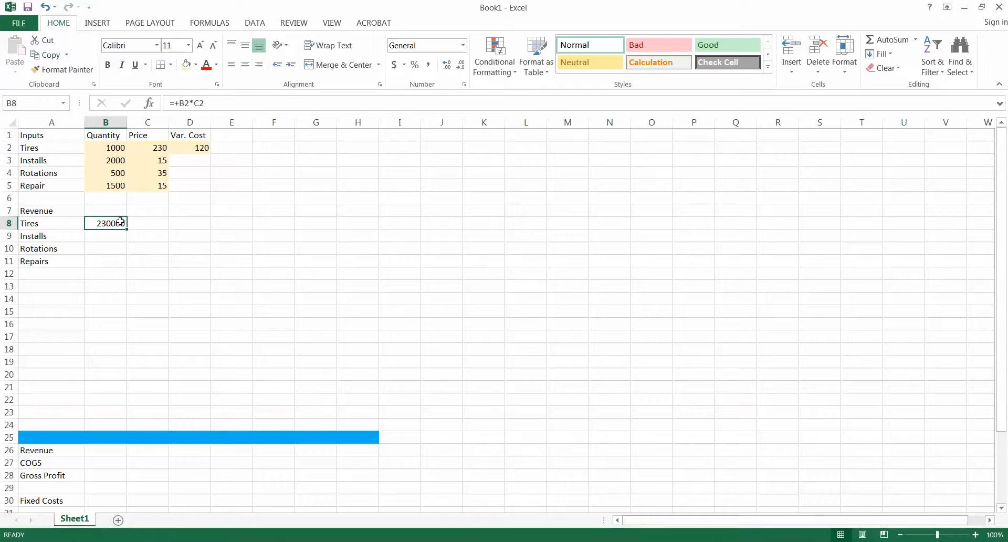
drag(127, 229, 127, 269)
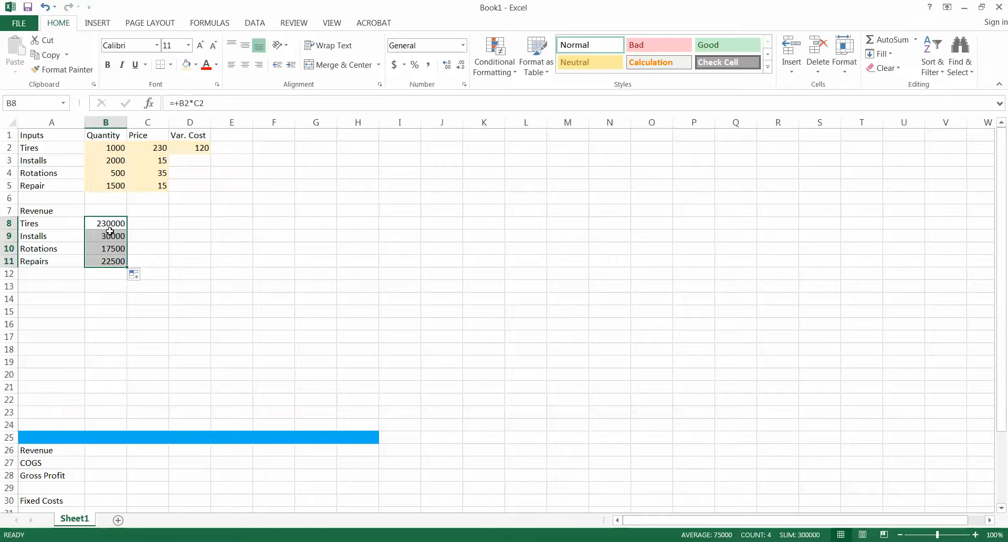
Step: Enter the section heading Variable costs in A13, below the revenue lines
click(55, 284)
text(Variable costs)
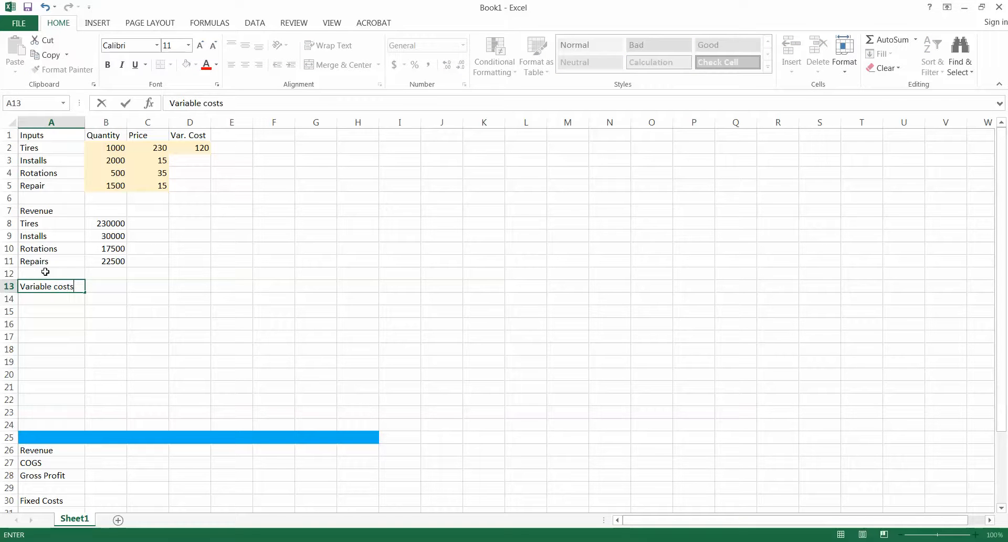
key(Return)
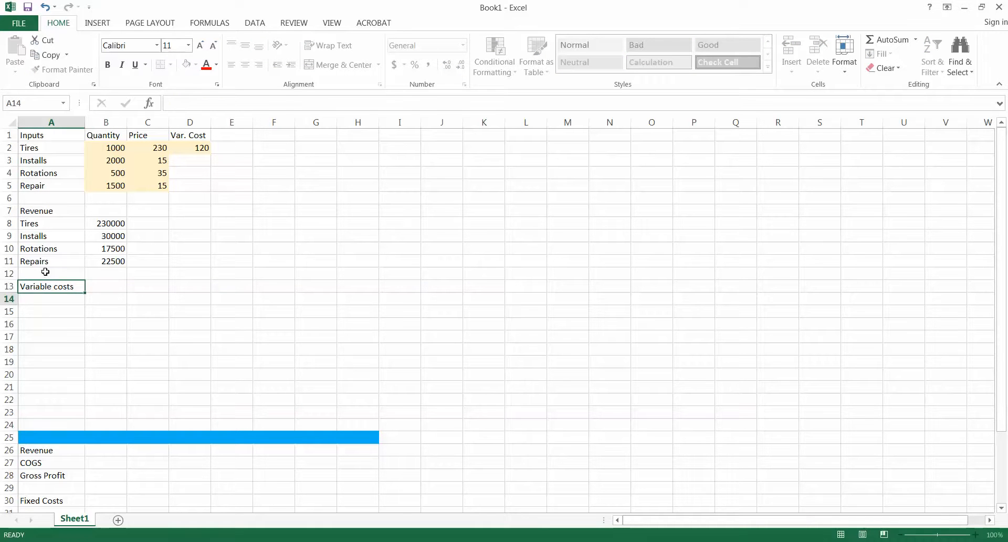
Step: Add a Tires line in A14 under Variable costs, with the formula +B2*D2 in B14
text(Tires)
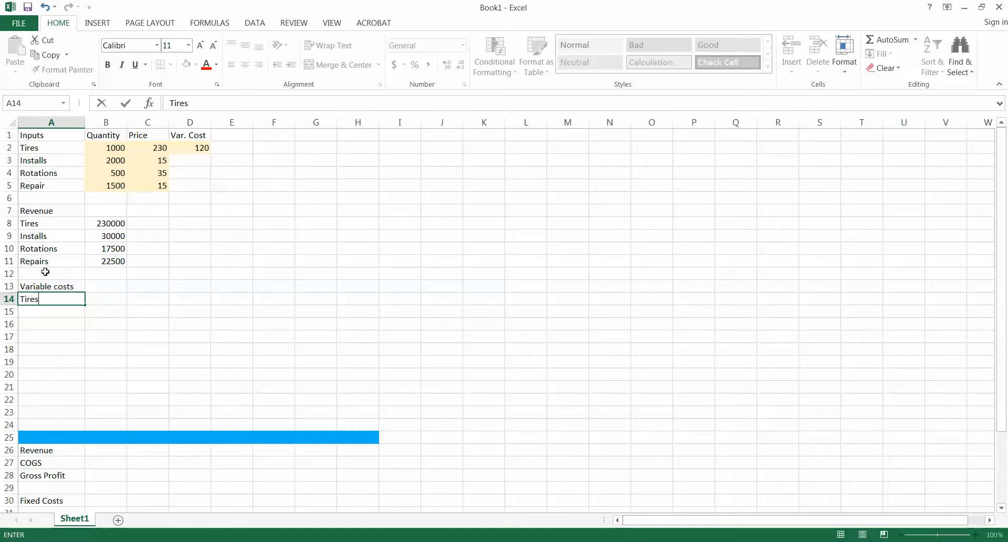
key(Tab)
text(+)
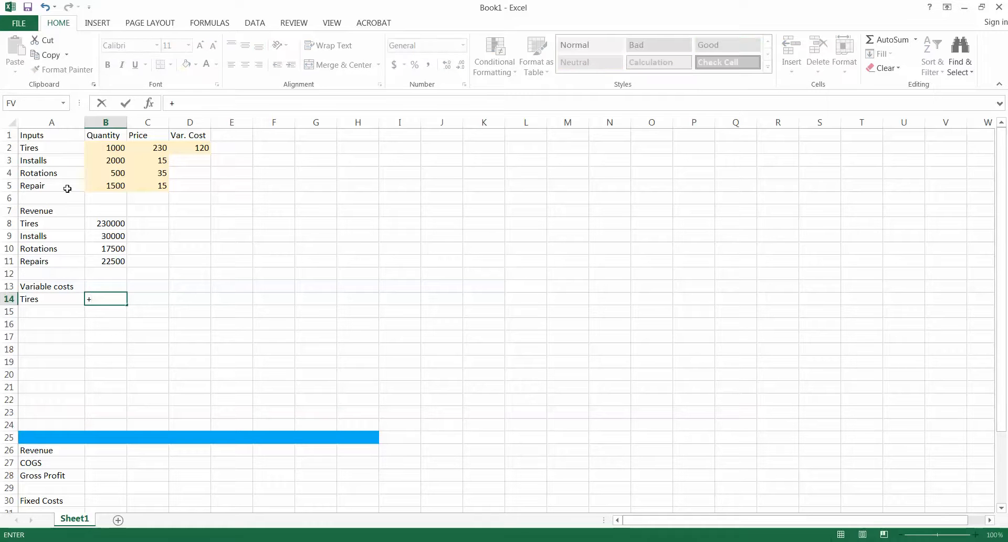
click(111, 157)
click(113, 146)
text(*)
click(191, 144)
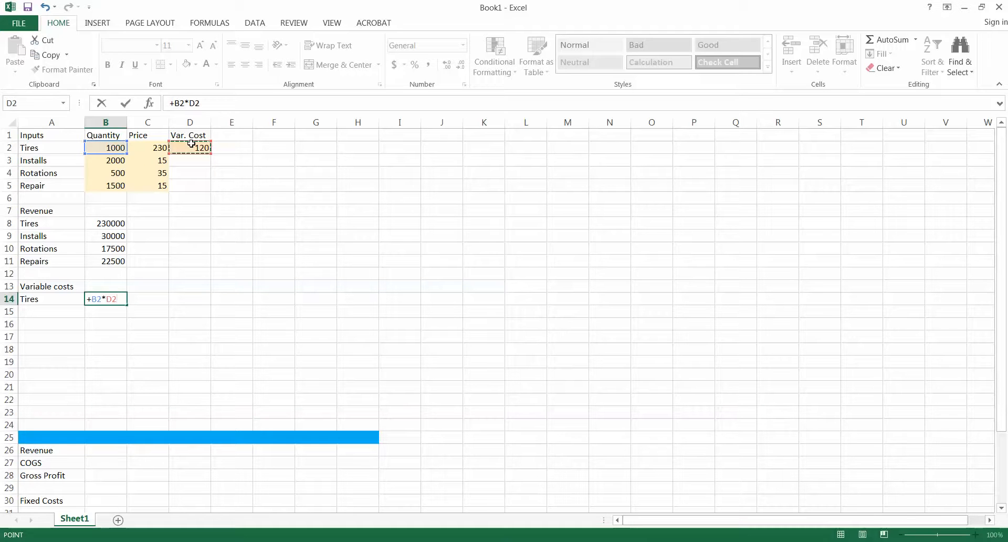
key(Return)
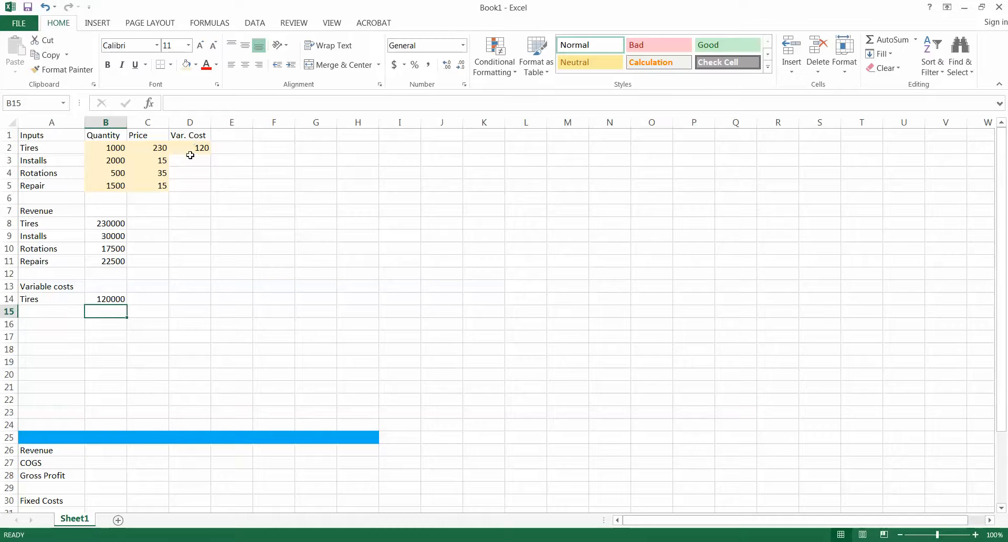
Step: Format the prices C2:C5 in dollar accounting style without decimals and copy that format to the Tires variable cost in D2
drag(157, 147, 163, 185)
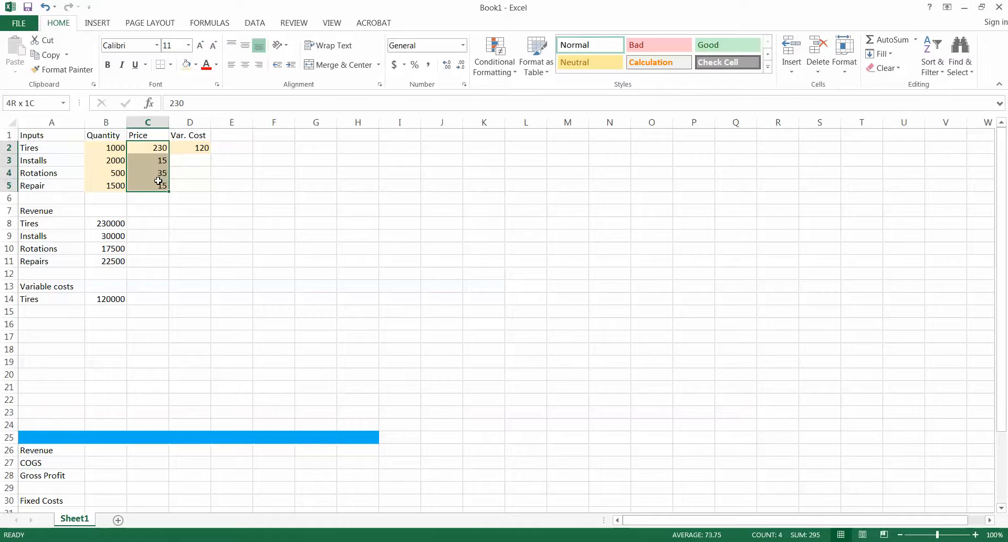
click(394, 64)
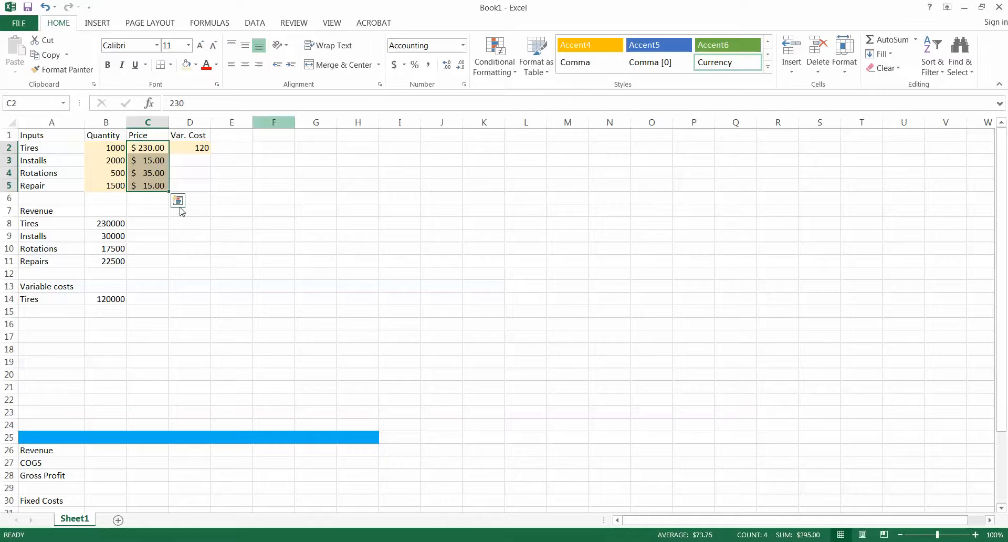
click(461, 65)
click(461, 65)
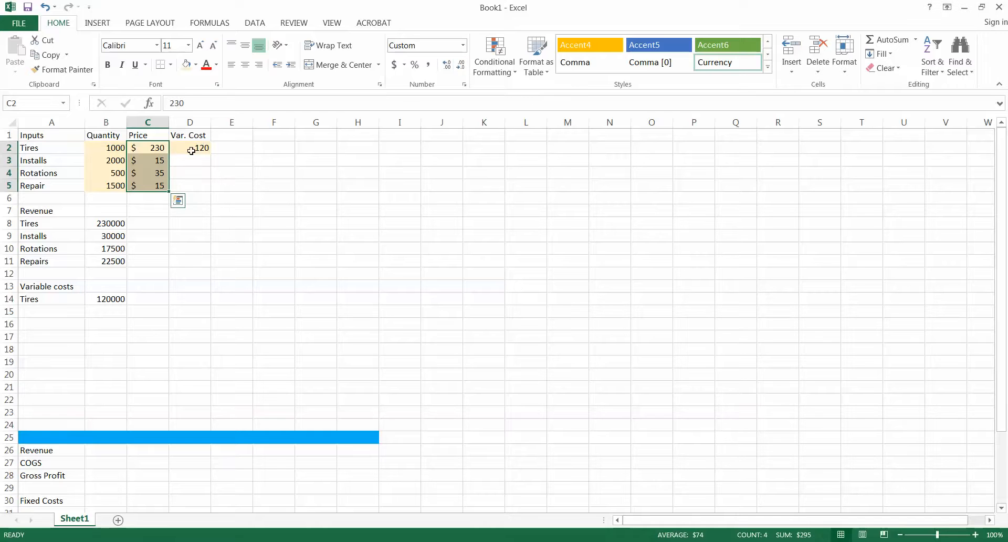
click(156, 148)
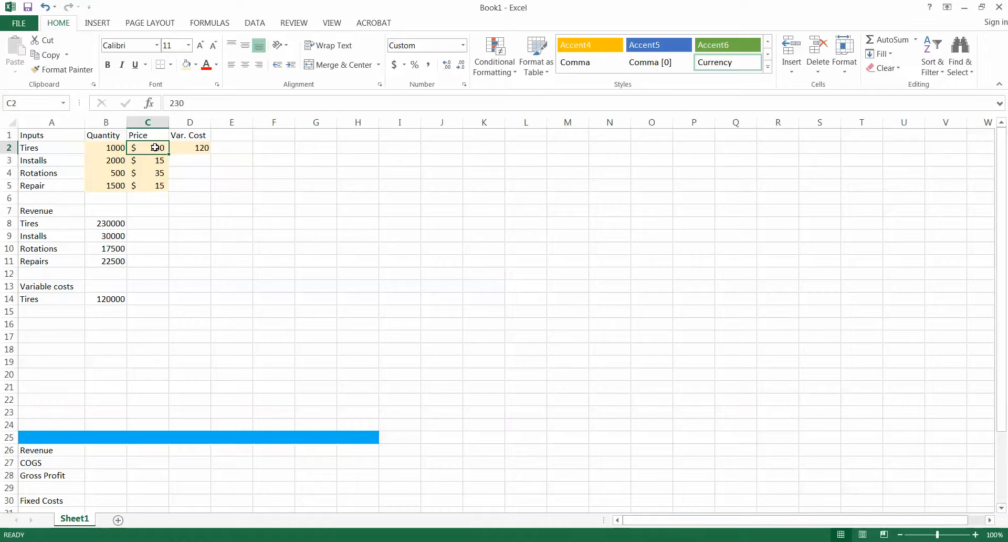
click(77, 71)
click(192, 148)
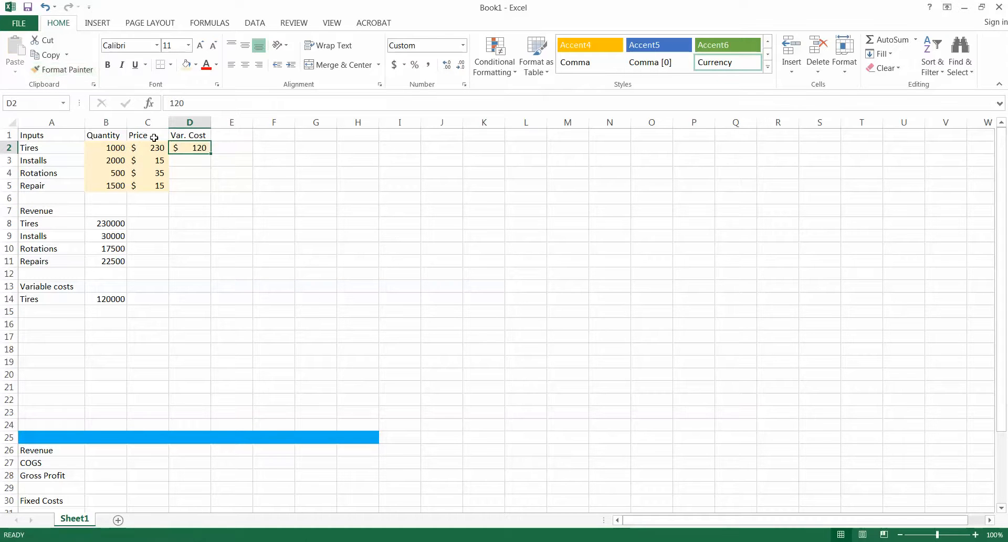
Step: Copy the D2 format to the revenue cells B8:B11 and to B14:B17, and widen column B to fit the amounts
click(66, 71)
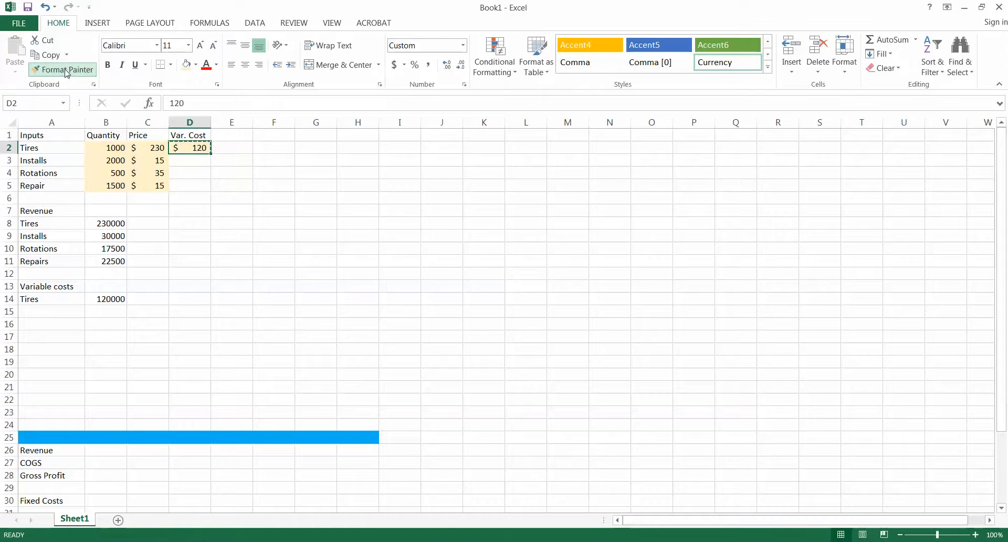
click(122, 223)
drag(122, 222, 120, 265)
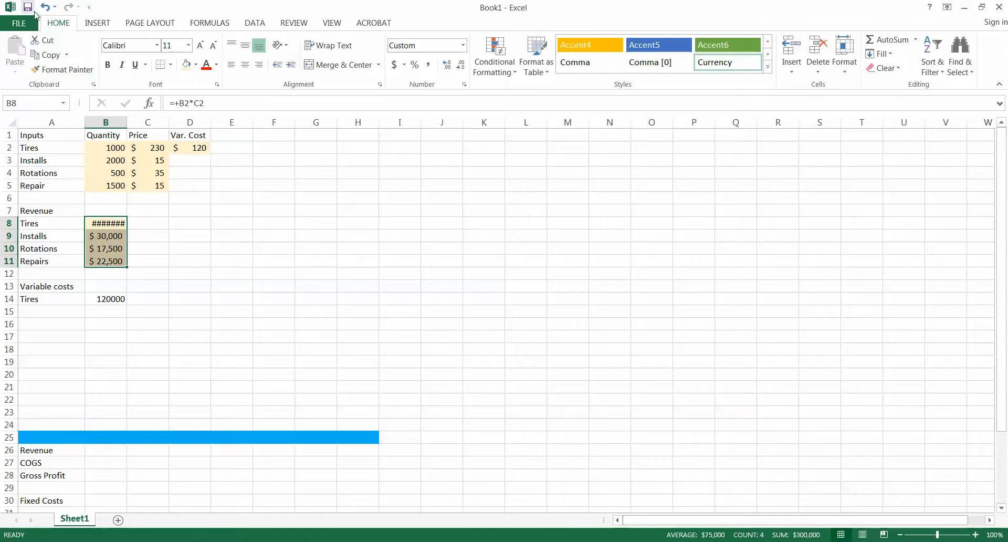
click(74, 73)
drag(113, 298, 113, 337)
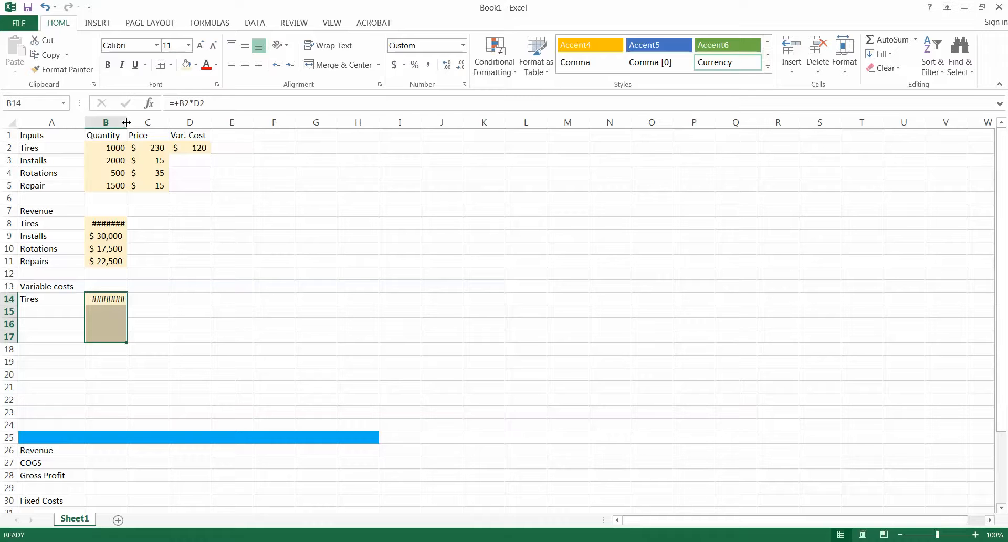
drag(126, 122, 130, 122)
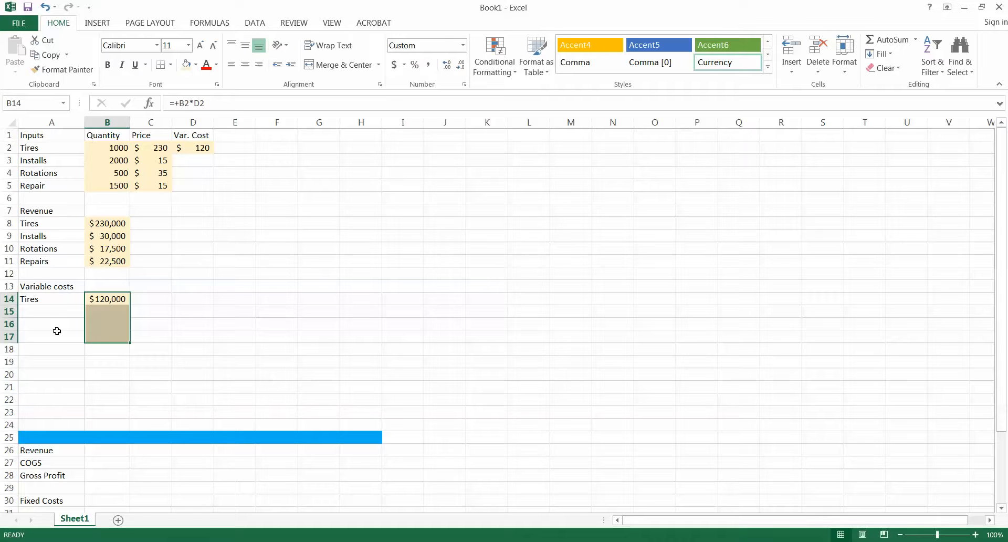
Step: Clear the gold input formatting from the empty cells B15:B17 by copying a blank cell's format onto them
click(39, 327)
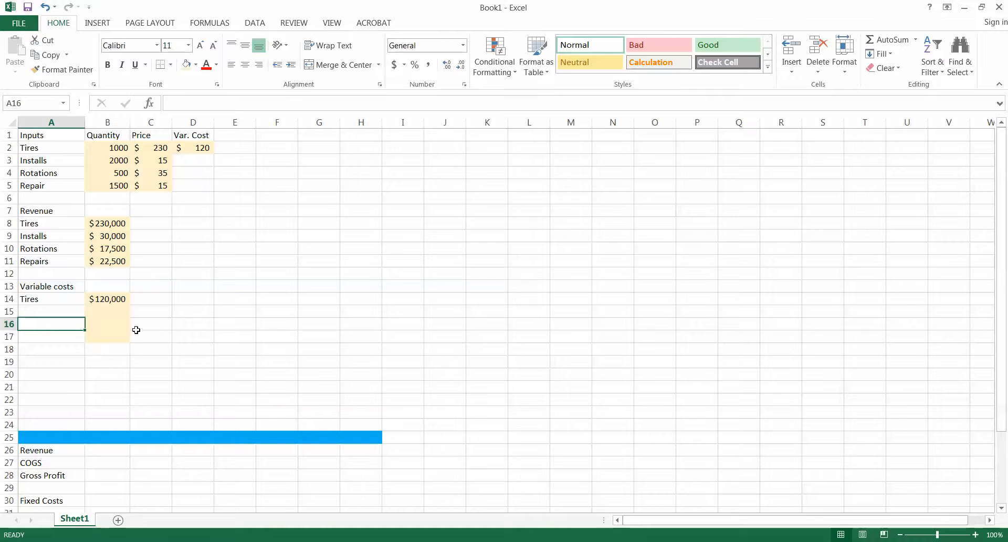
click(114, 312)
drag(114, 312, 117, 332)
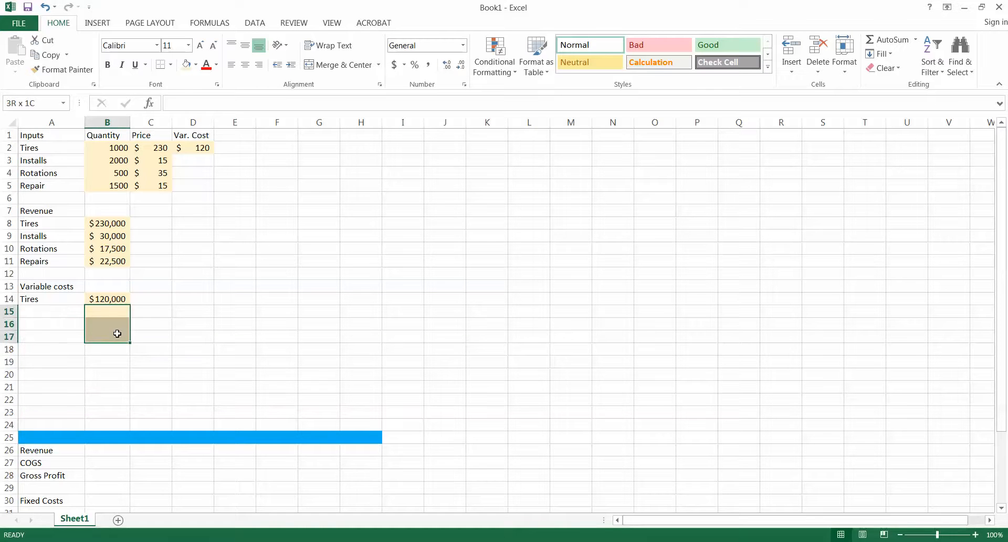
click(179, 333)
click(62, 69)
drag(101, 310, 108, 336)
click(183, 312)
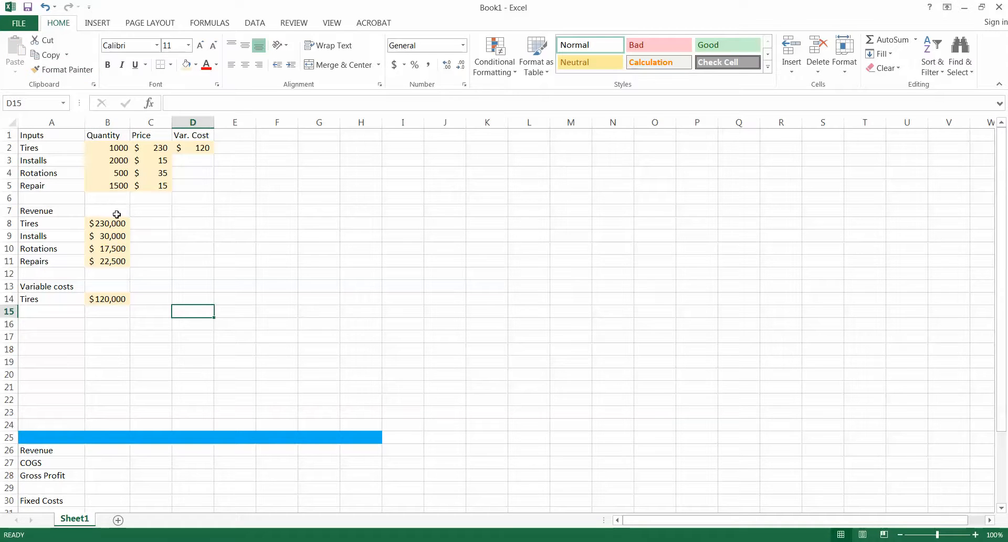
Step: Change the fill of the revenue cells B8:B11 and the Tires variable cost in B14 to white
drag(112, 222, 126, 264)
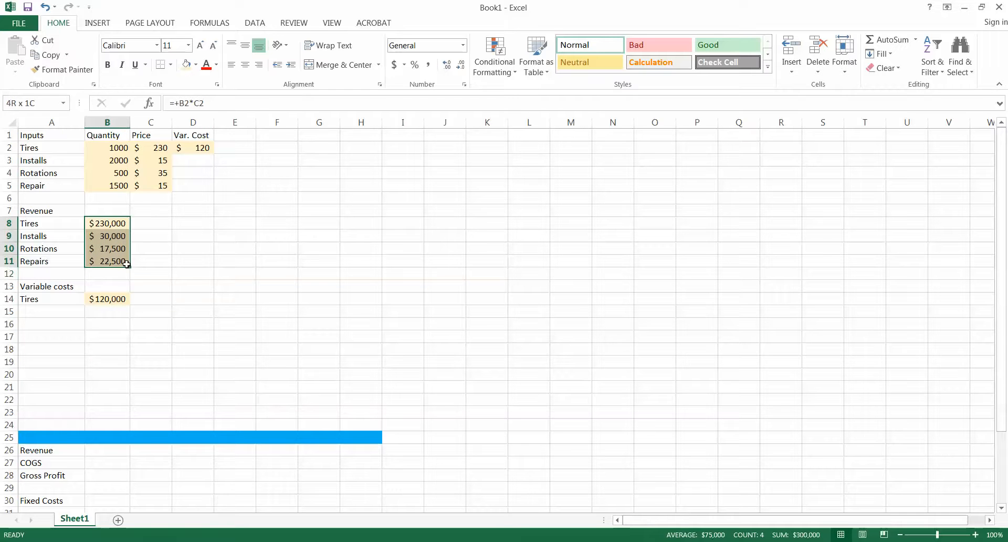
click(196, 64)
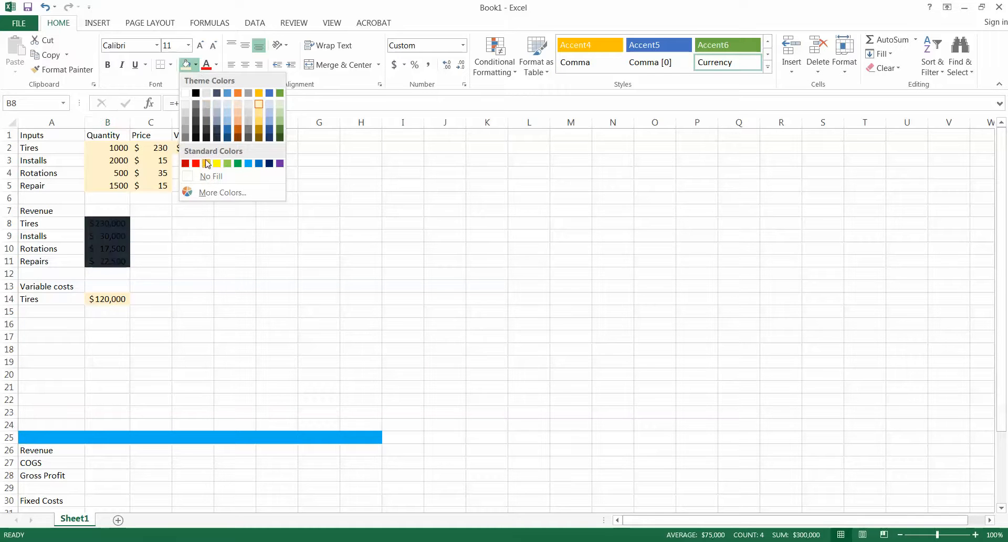
click(185, 94)
click(109, 300)
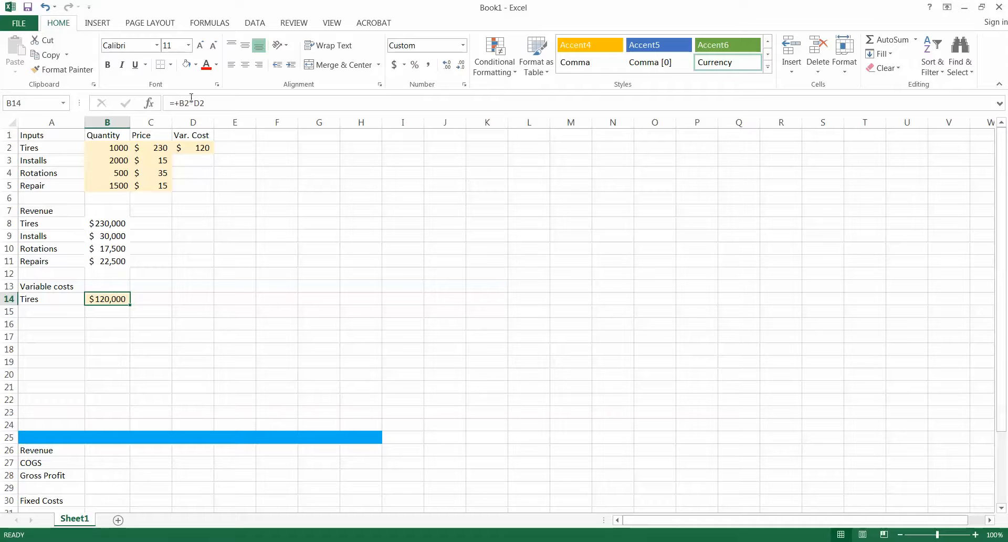
click(186, 65)
click(236, 235)
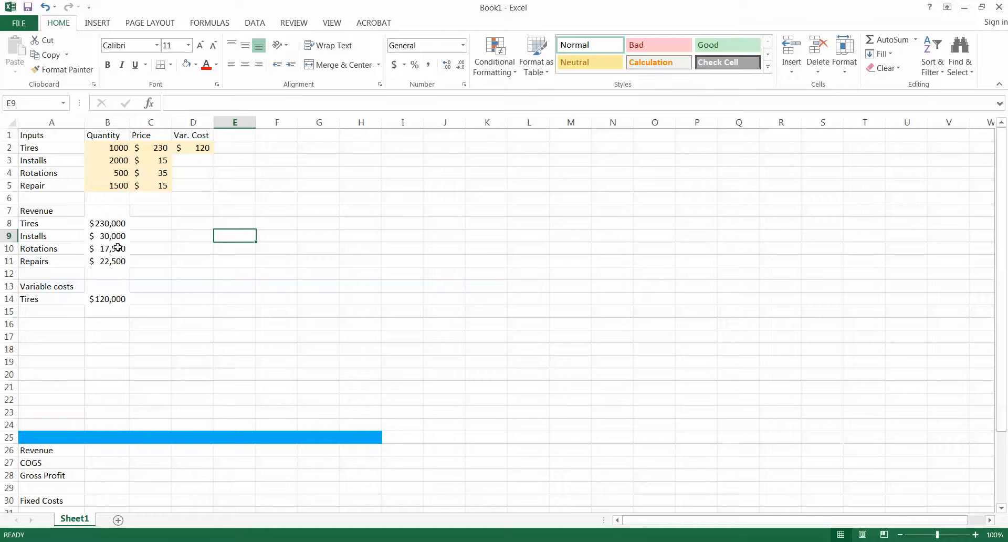
Step: Display the worksheet's formulas in their cells to review them and return to the normal value view
click(216, 24)
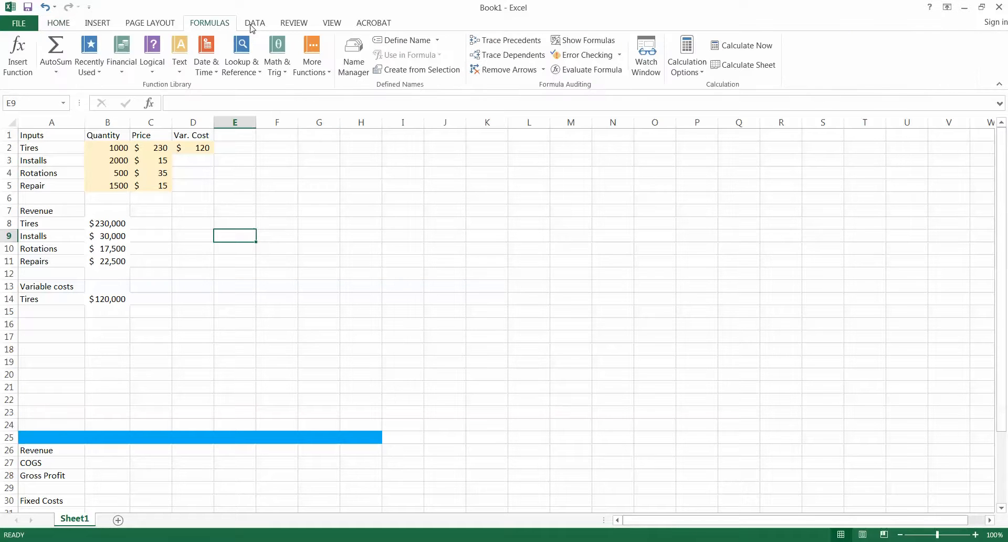
click(600, 40)
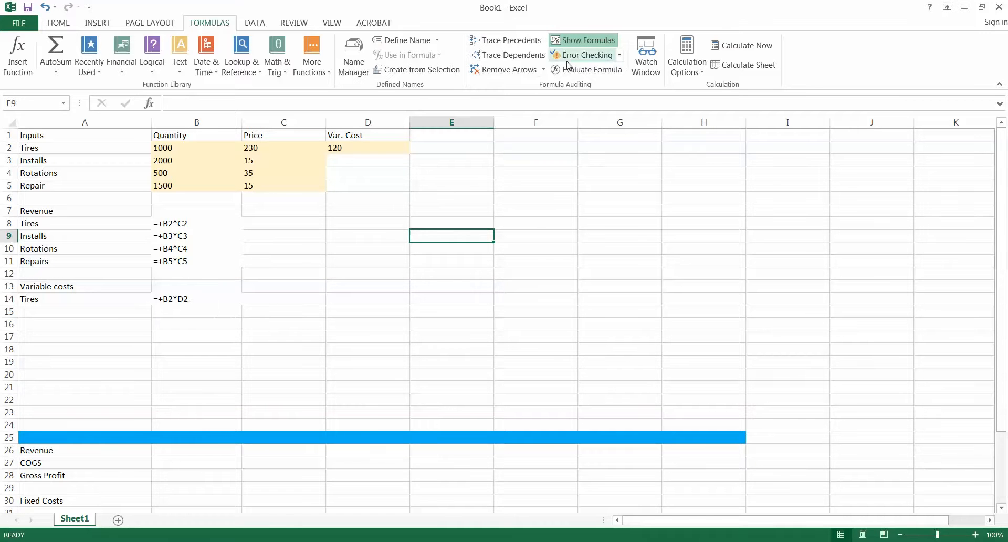
click(575, 42)
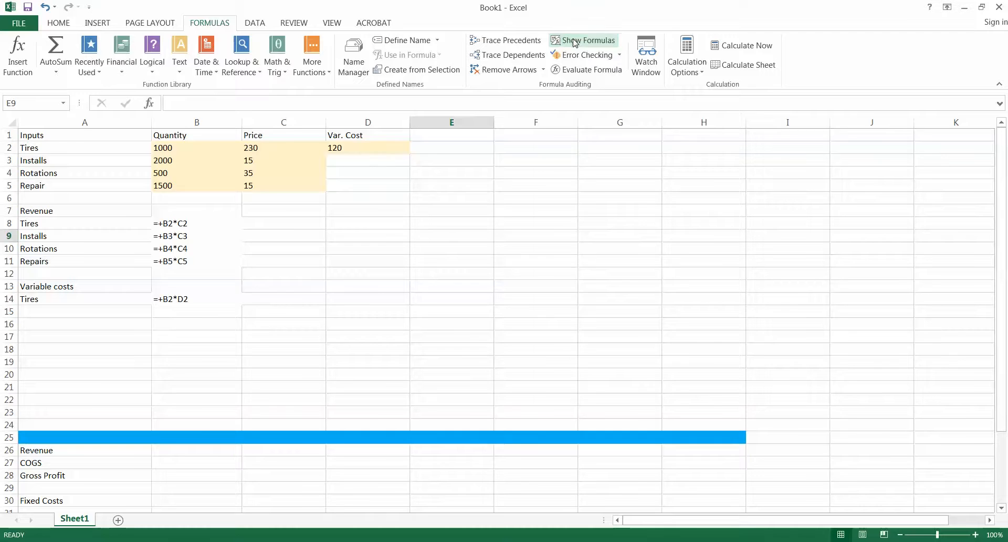
Step: Enter the section heading Fixed Costs in A16 and the heading Employees in E16
click(70, 319)
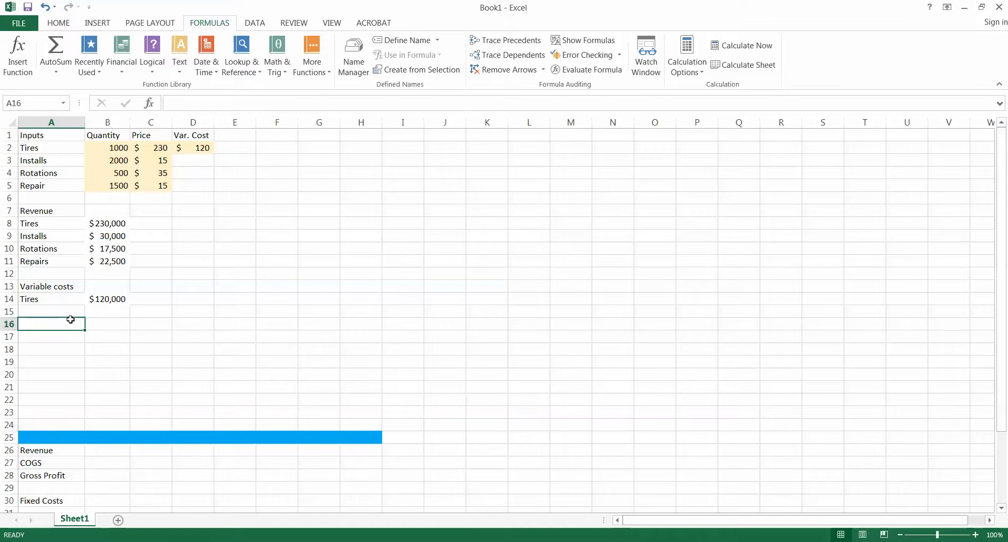
text(Fixed Costs)
key(Right)
key(Right)
key(Right)
key(Right)
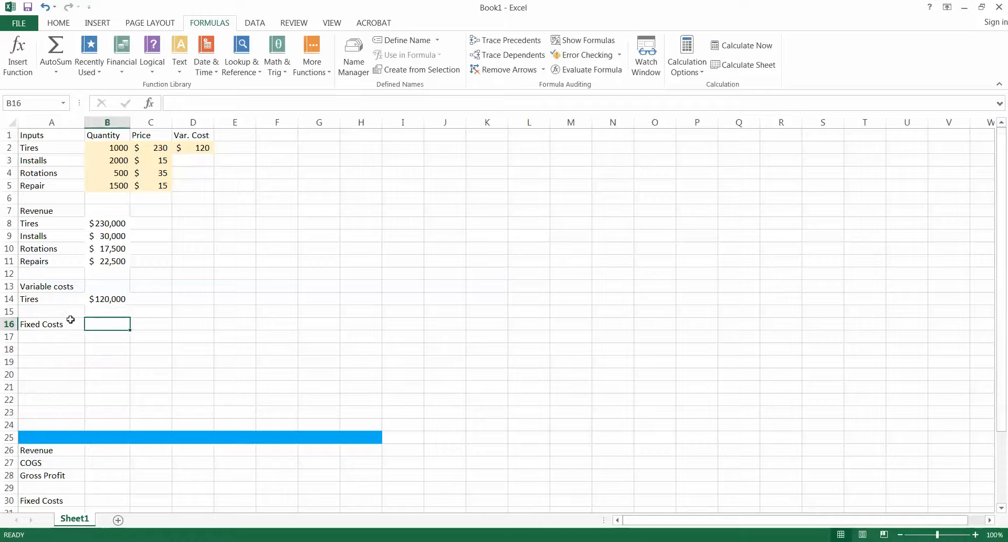
text(Employees)
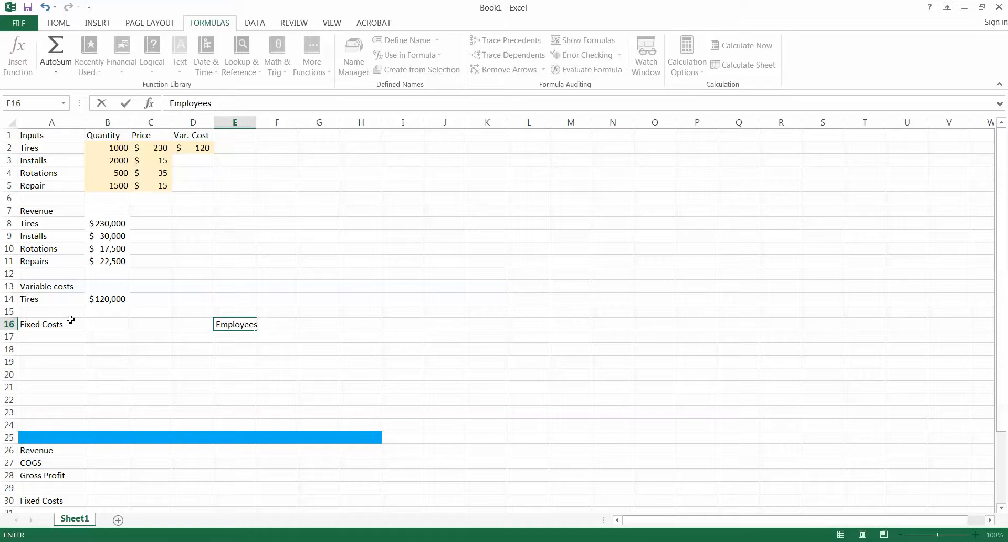
key(Return)
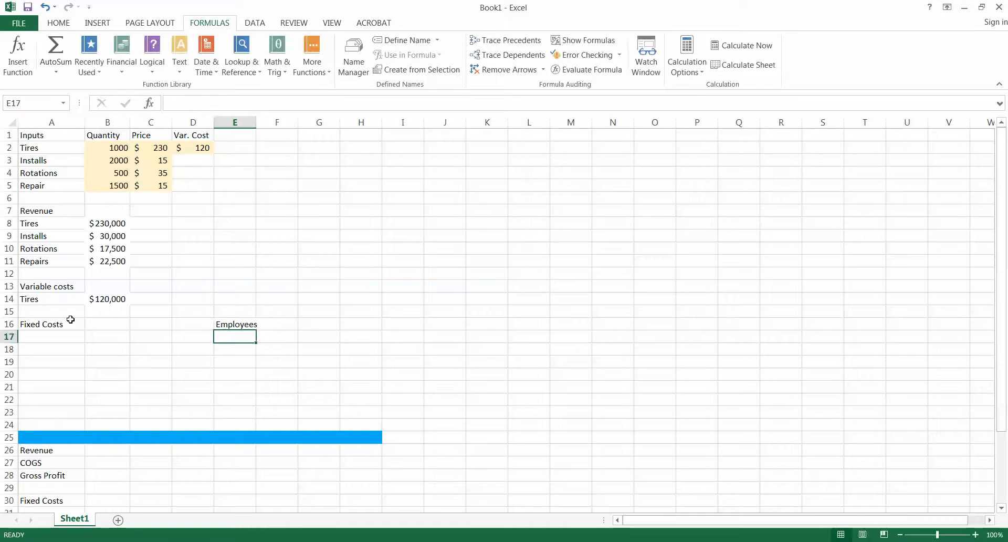
text(Duncan)
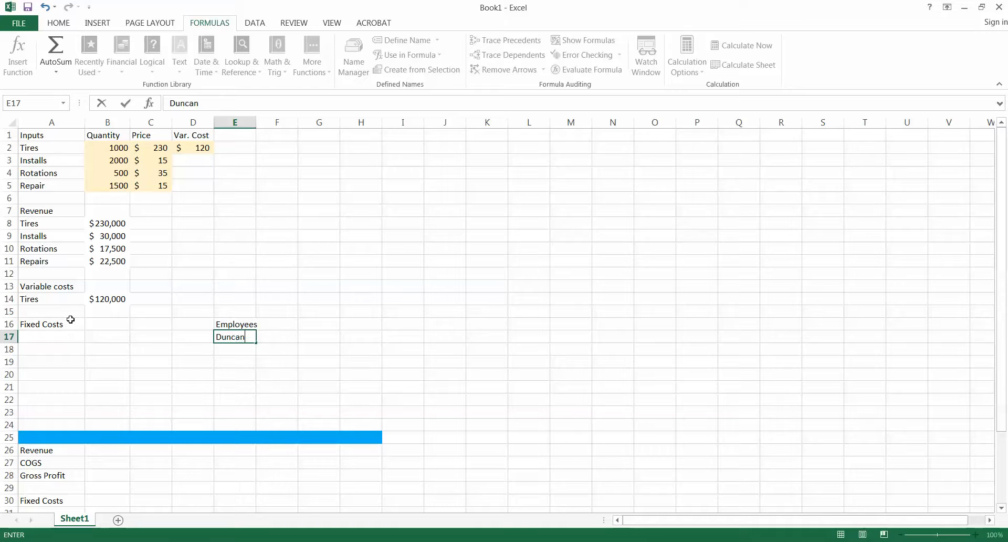
key(Tab)
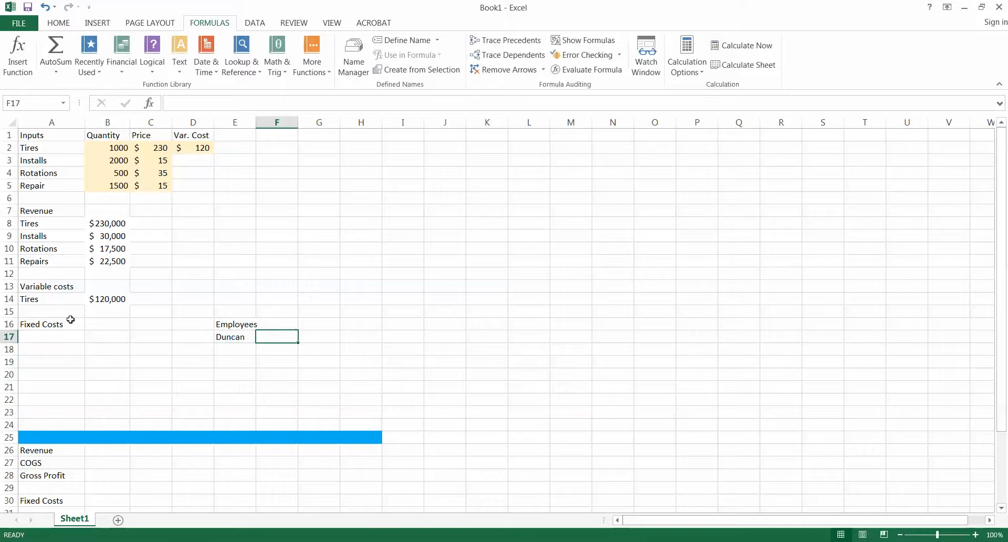
text(360)
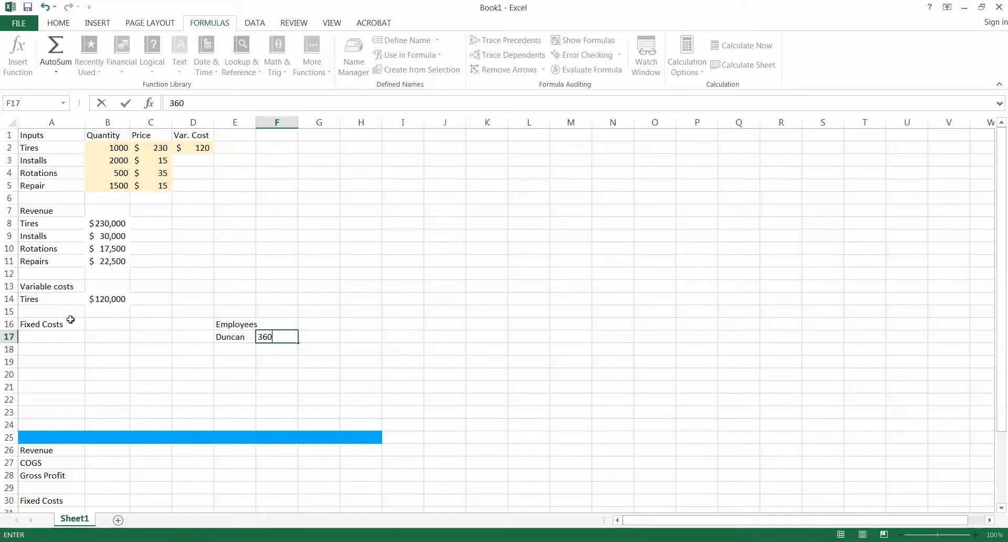
key(BackSpace)
key(BackSpace)
key(Left)
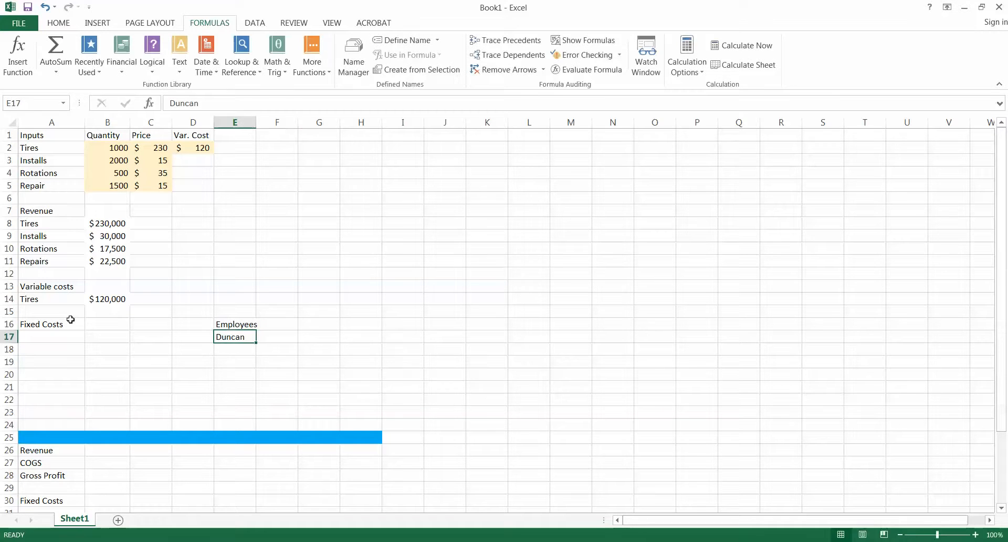
Step: List two employees by first name in E17 and E18 under Employees, with amounts 26000 in F17 and 30000 in F18
text(Tim)
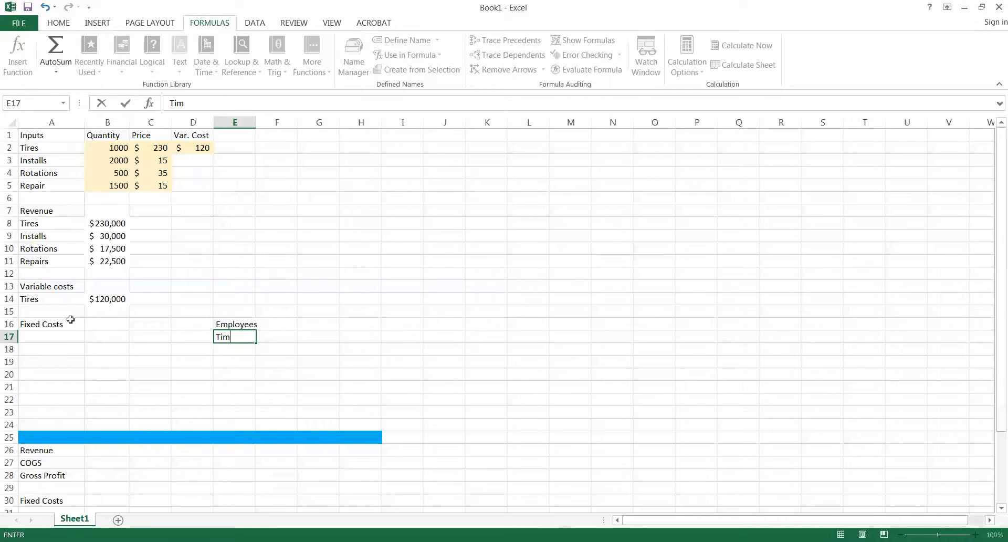
key(Tab)
text(26000)
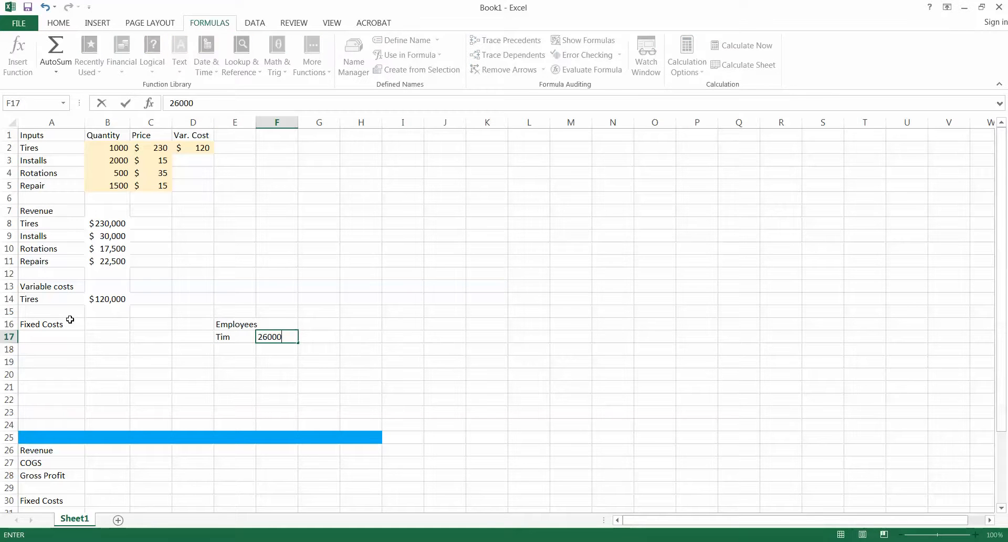
key(Return)
text(Duncan)
key(Tab)
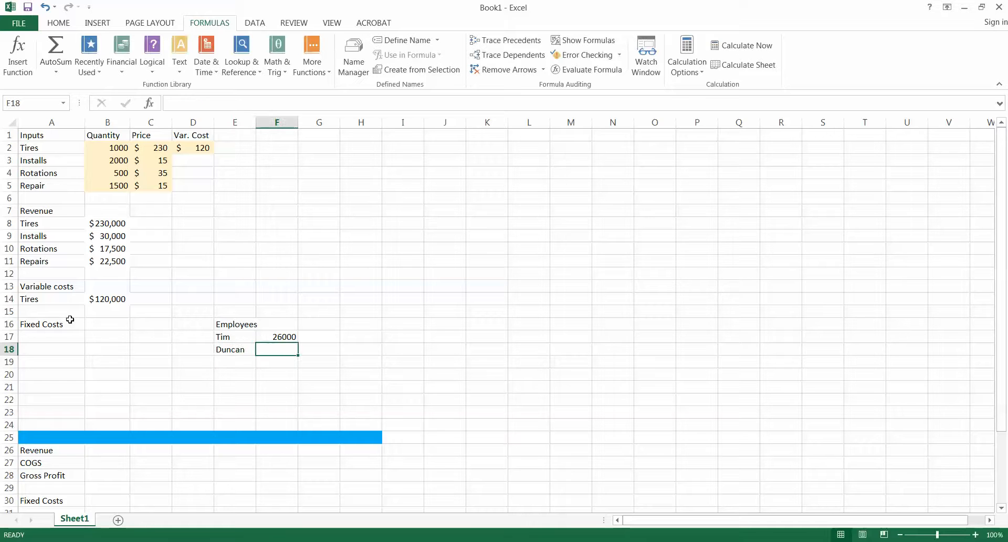
text(300)
key(Return)
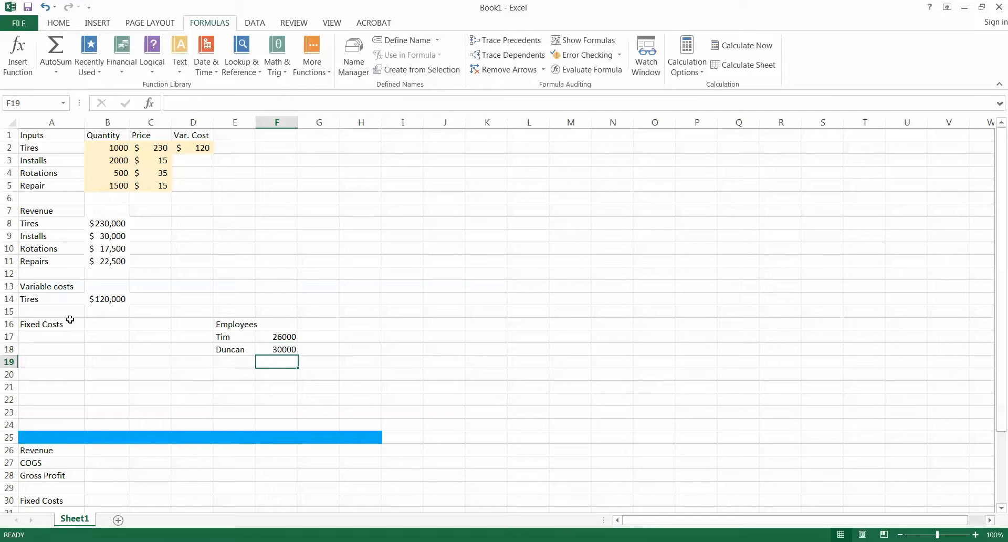
Step: Add a third employee by first name in E19 under Employees, with the amount 23000 in F19
key(Left)
text(Mdge)
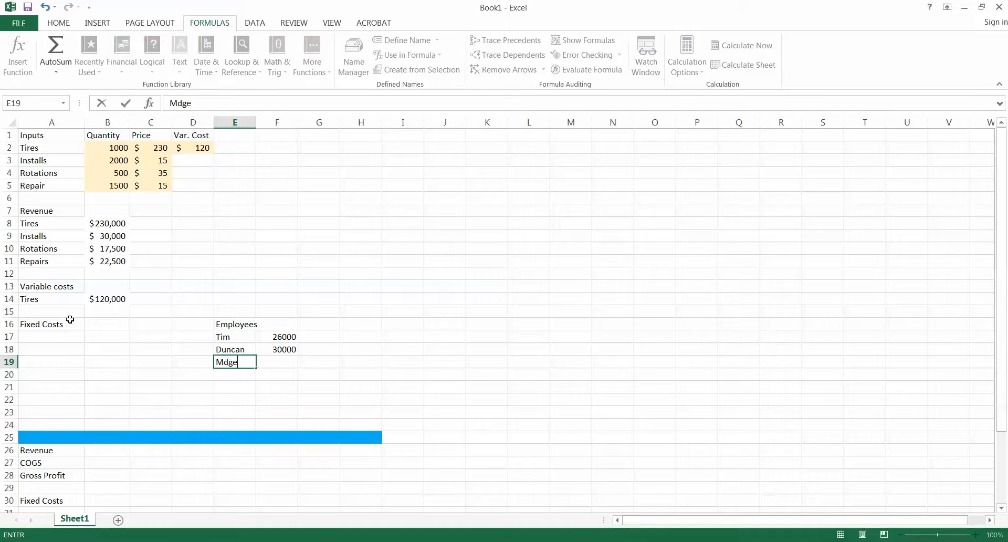
text(dge)
key(Tab)
text(26)
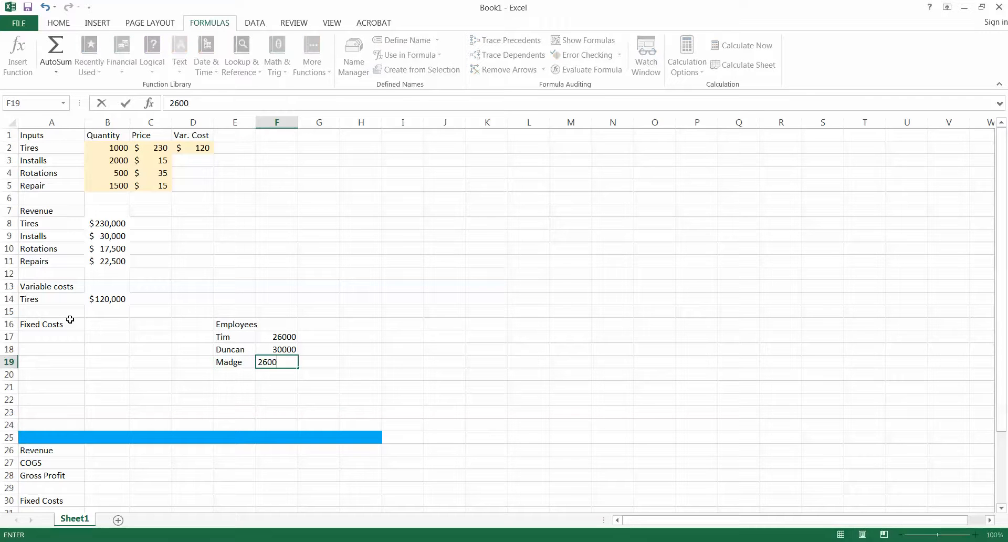
text(000)
key(Return)
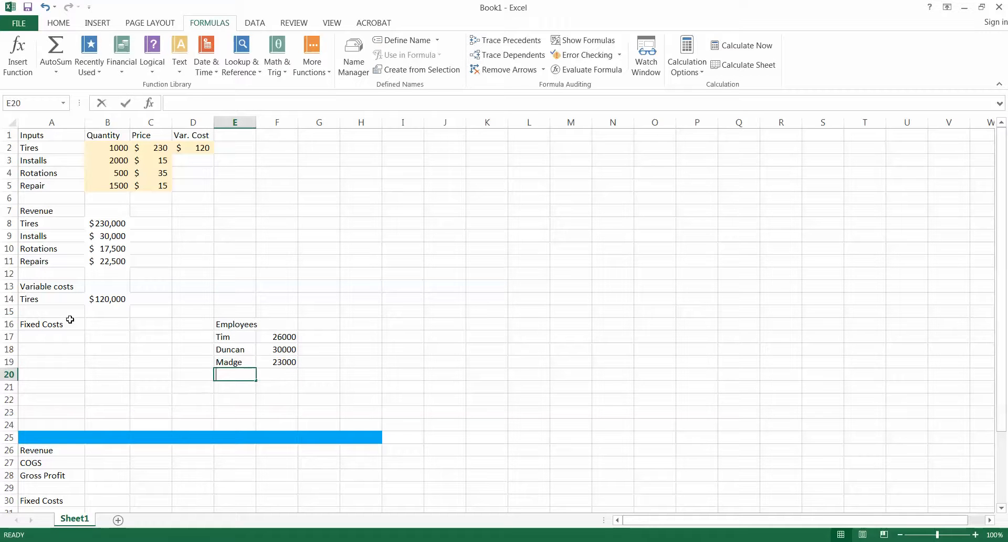
Step: Enter the label Total Emp Salary in E20 and wrap its text within the cell
text(Total Employee Cost)
key(BackSpace)
key(BackSpace)
key(BackSpace)
key(BackSpace)
key(BackSpace)
key(BackSpace)
key(BackSpace)
key(BackSpace)
key(BackSpace)
key(BackSpace)
key(BackSpace)
key(BackSpace)
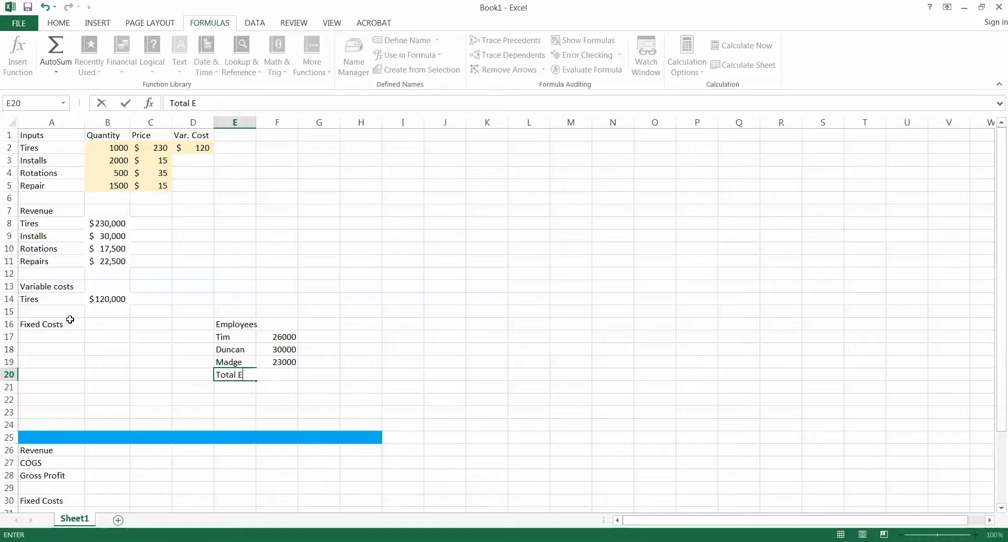
text(Emp Salary)
key(Return)
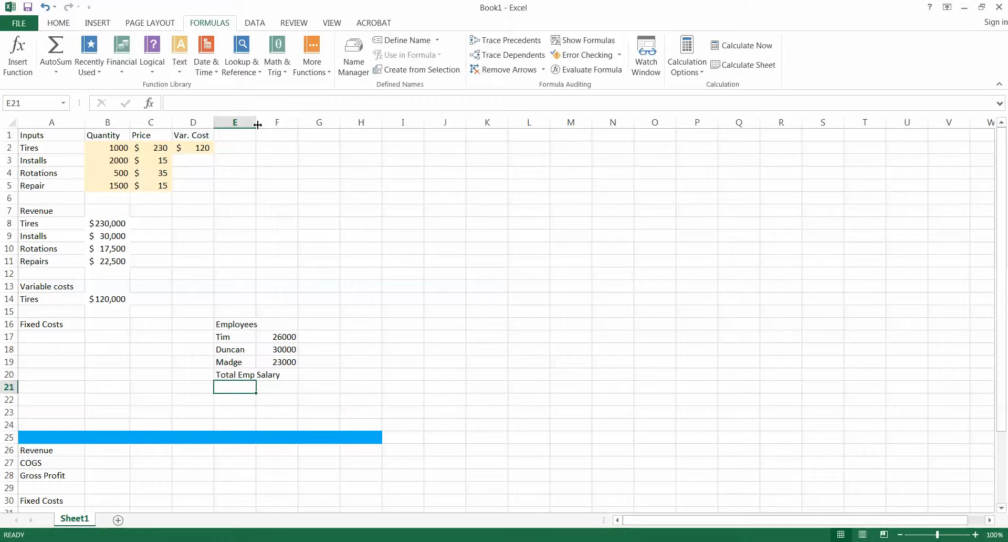
click(246, 374)
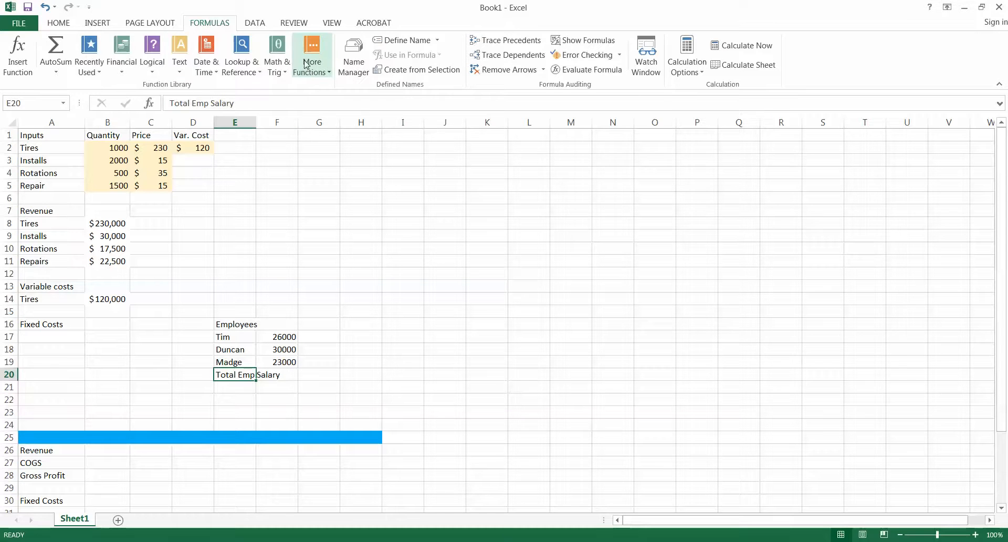
click(59, 22)
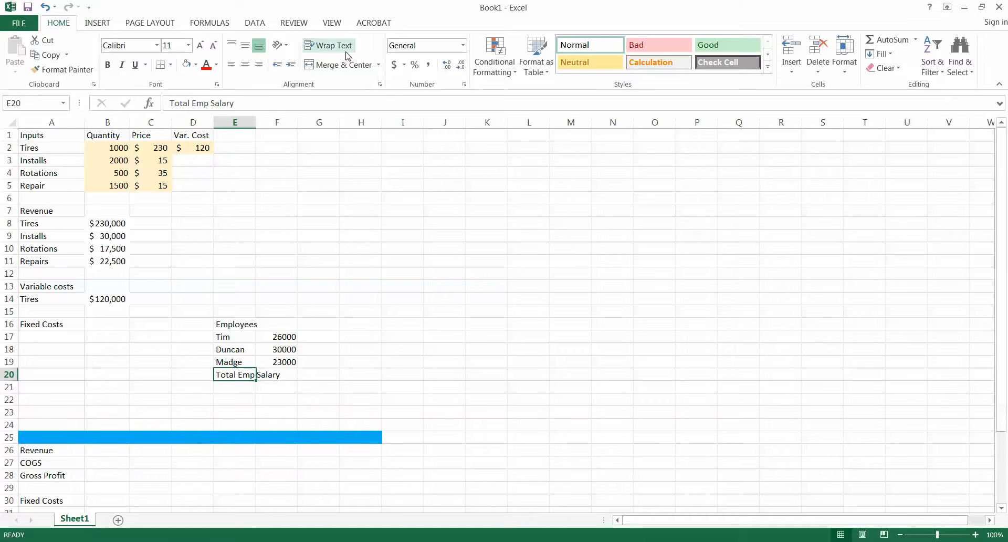
click(329, 45)
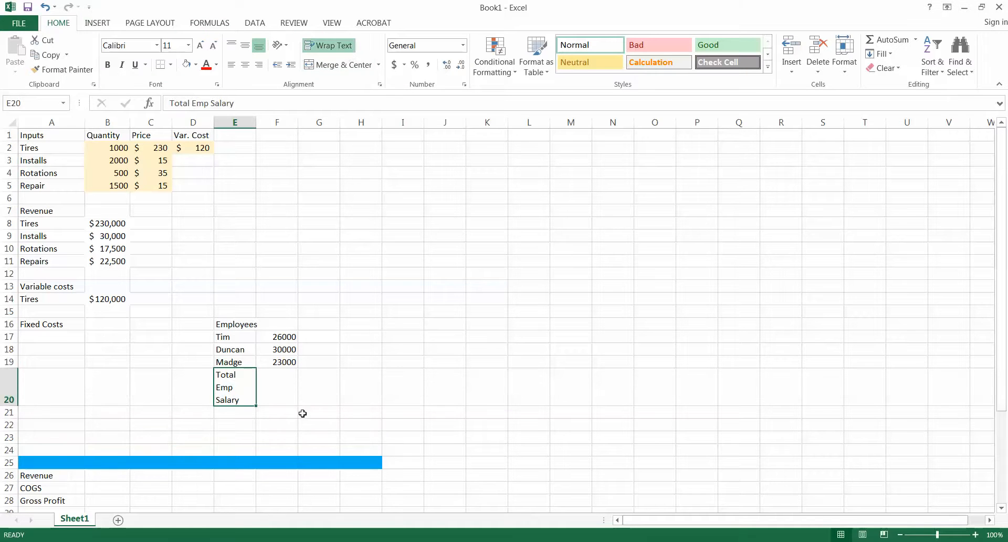
Step: Total the employee salaries in F20 with the formula =SUM(F17:F19)
click(276, 386)
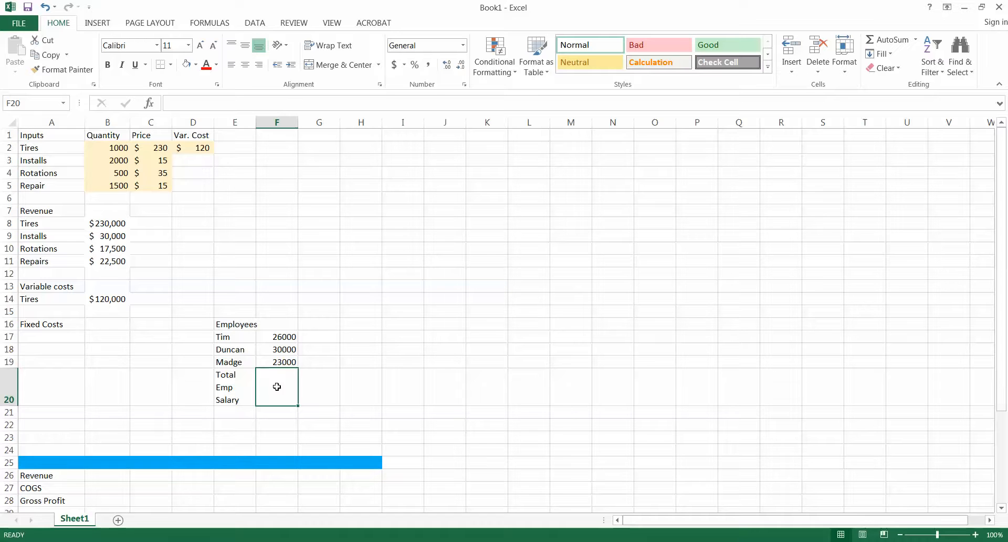
text(=)
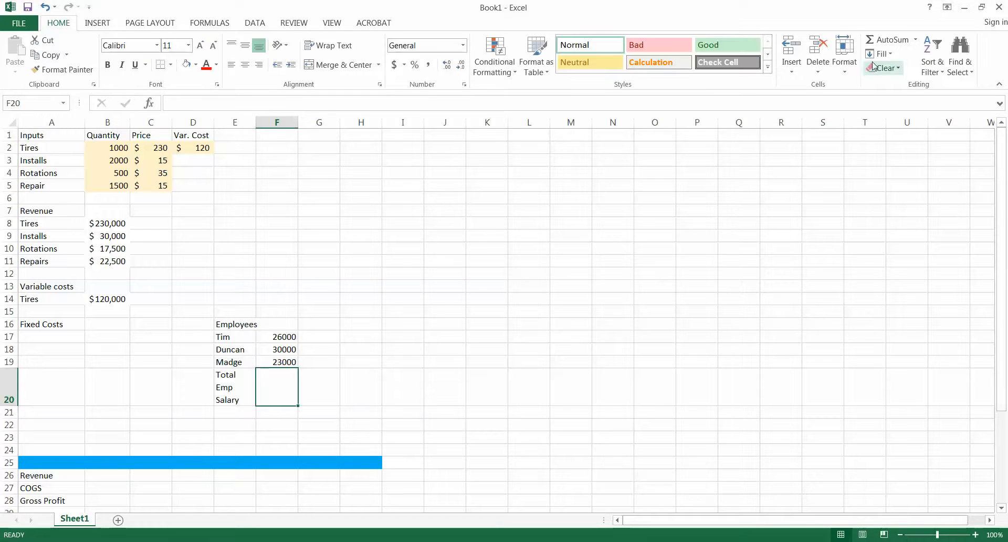
click(887, 40)
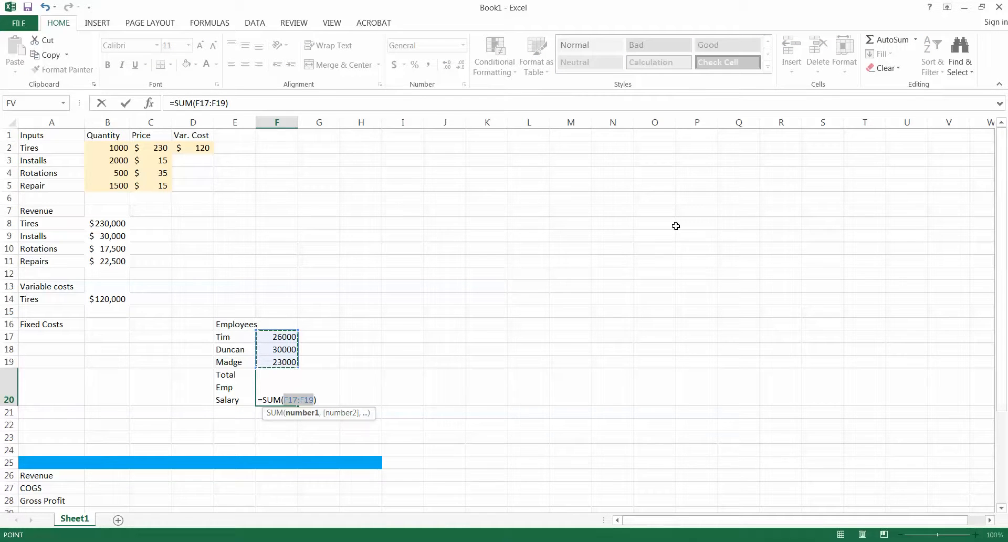
key(Return)
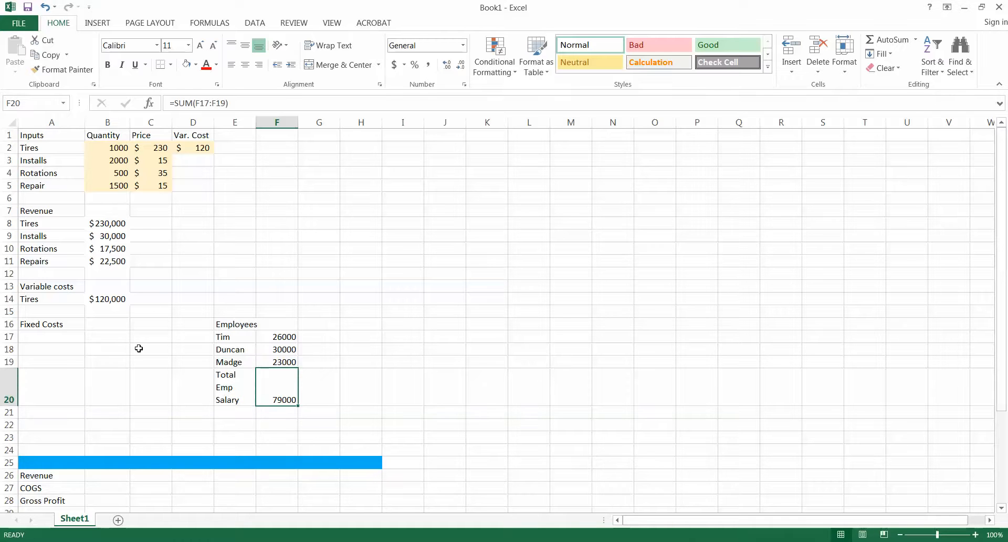
click(65, 334)
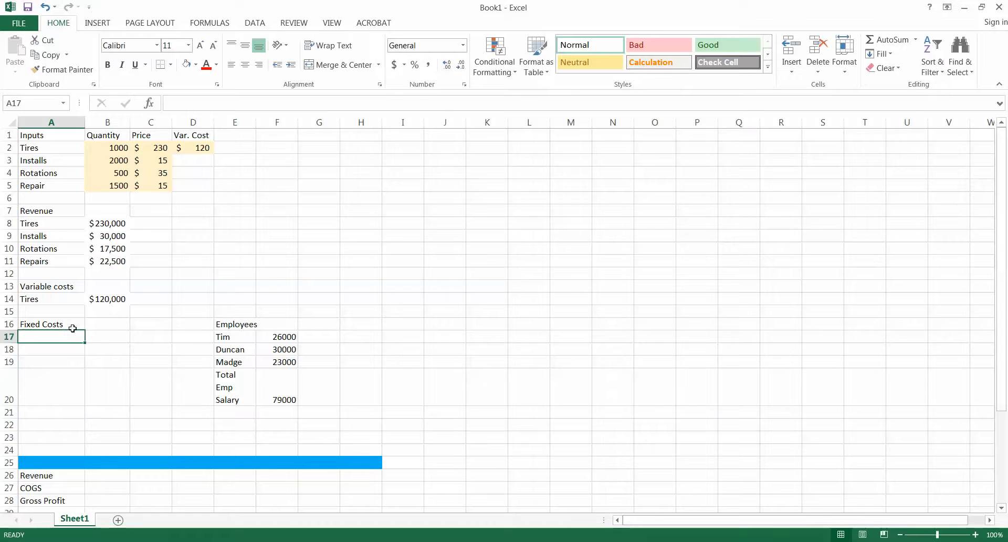
Step: Fill the employee salary cells F17:F19 with the same light yellow used for the input cells
drag(289, 337, 296, 364)
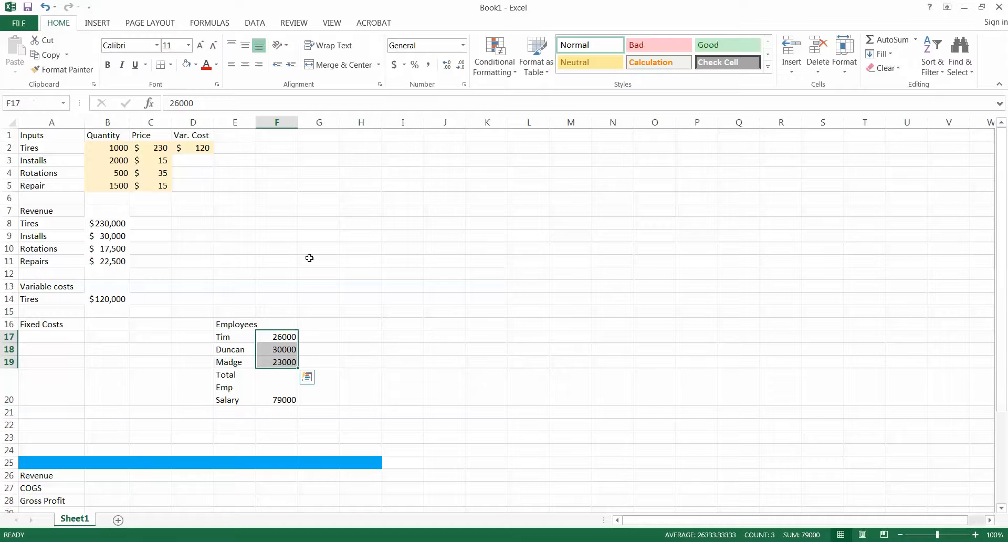
click(195, 64)
click(254, 83)
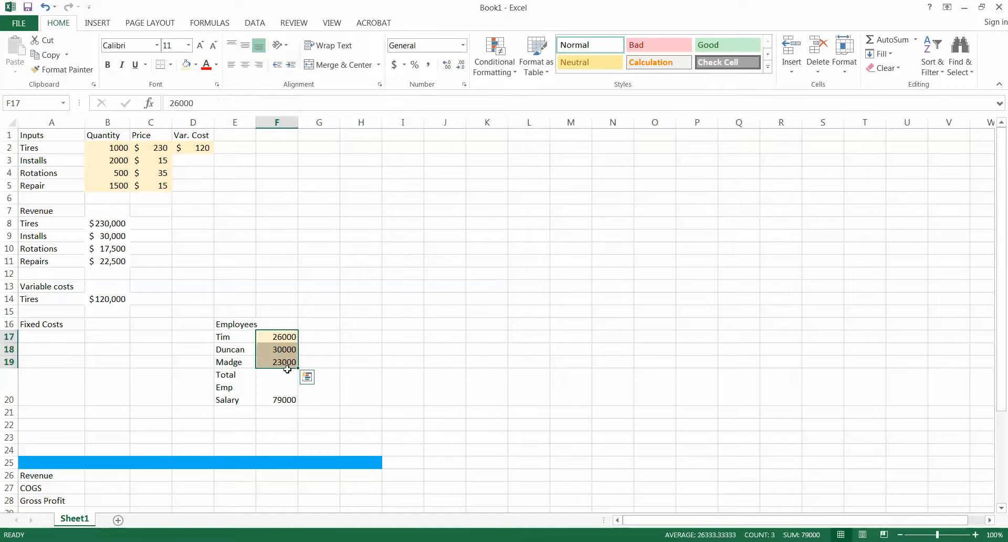
click(283, 389)
Step: Enter the label Employee Salary in A17 under Fixed Costs and link B17 to the salary total with =F20
click(67, 334)
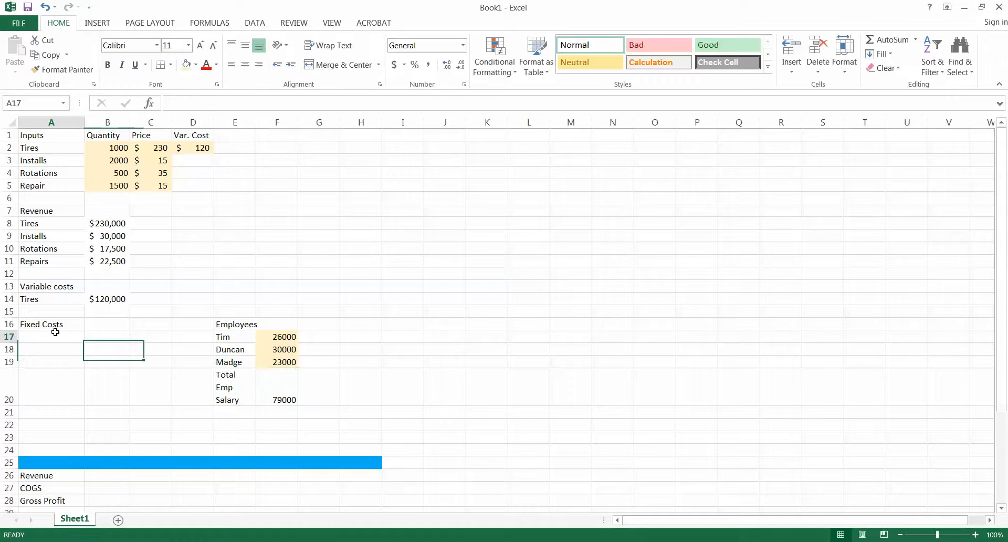
text(Employee )
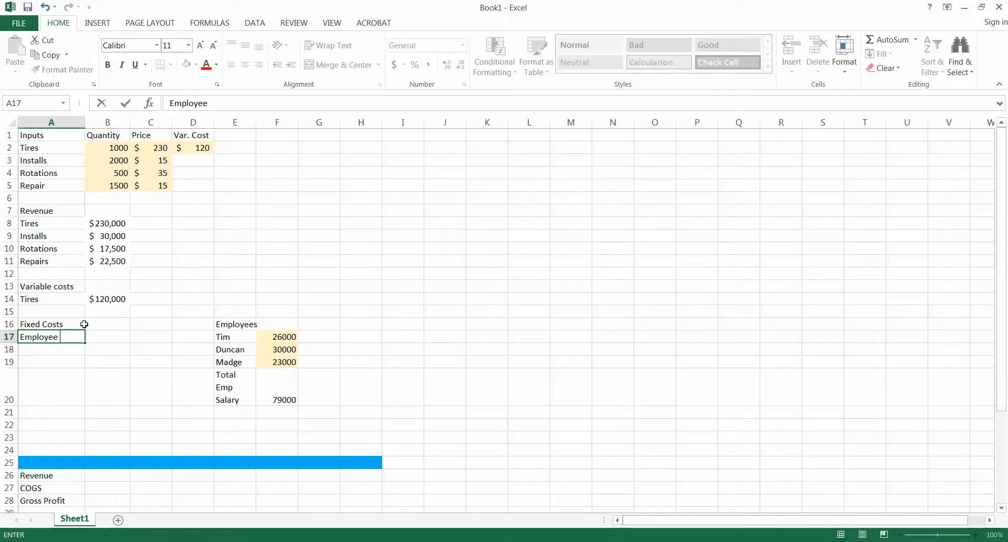
text(Salary0)
key(Return)
key(Up)
key(Right)
text(=)
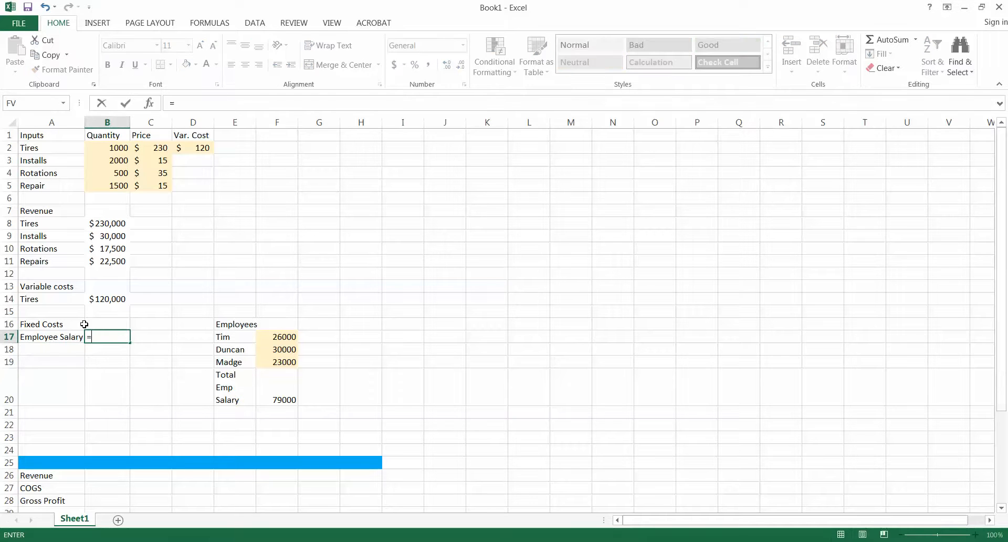
click(282, 388)
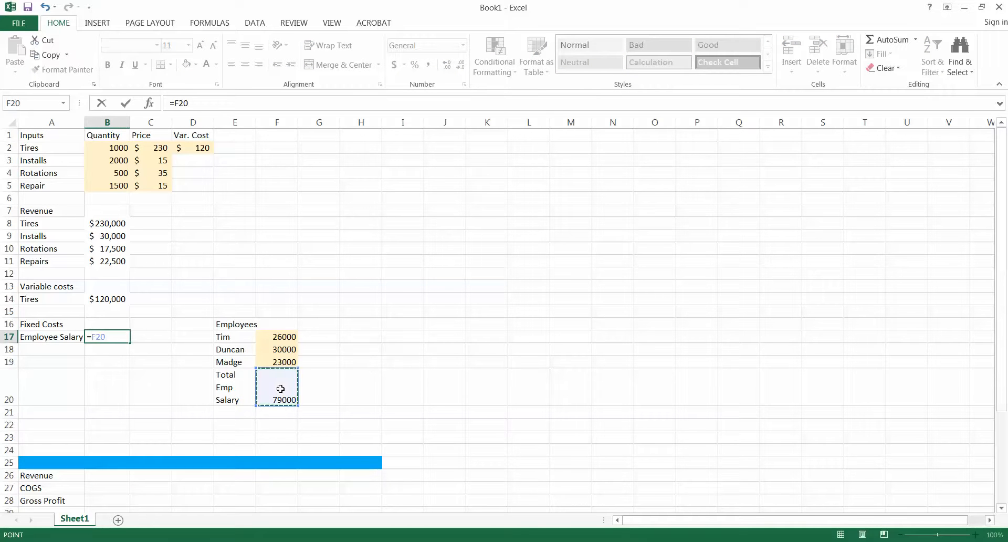
key(Return)
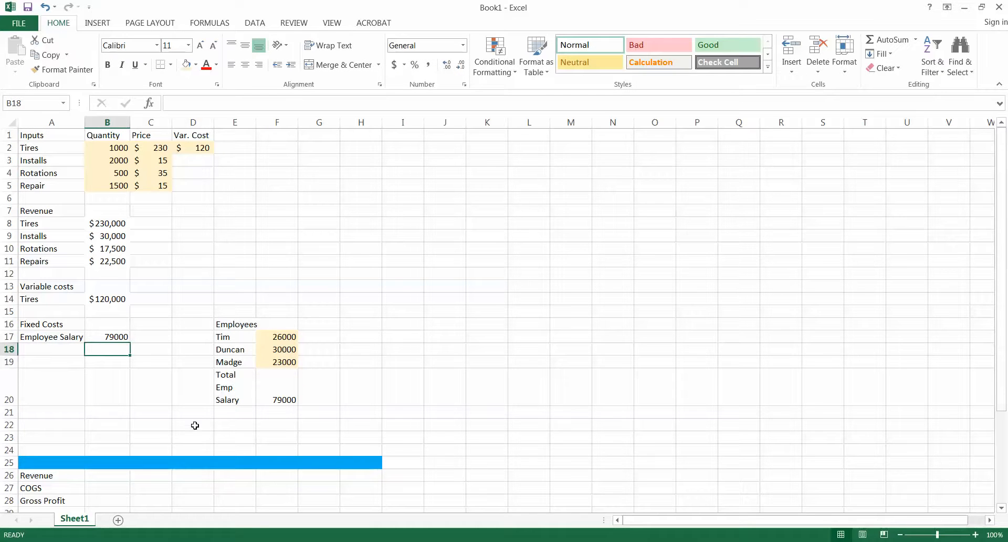
Step: Enter the label Payroll in E21 with a rate of 10% in F21
click(233, 414)
text(Payroll)
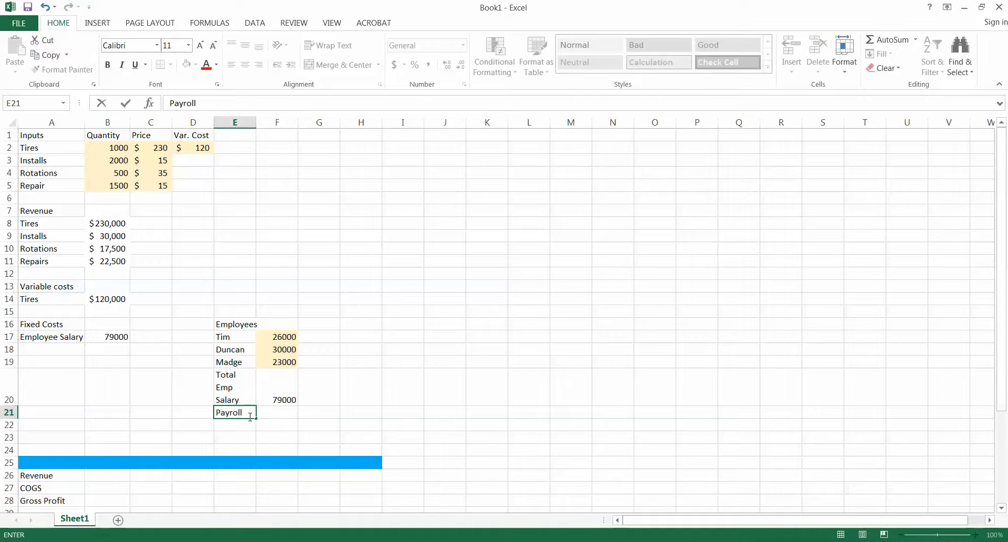
key(Tab)
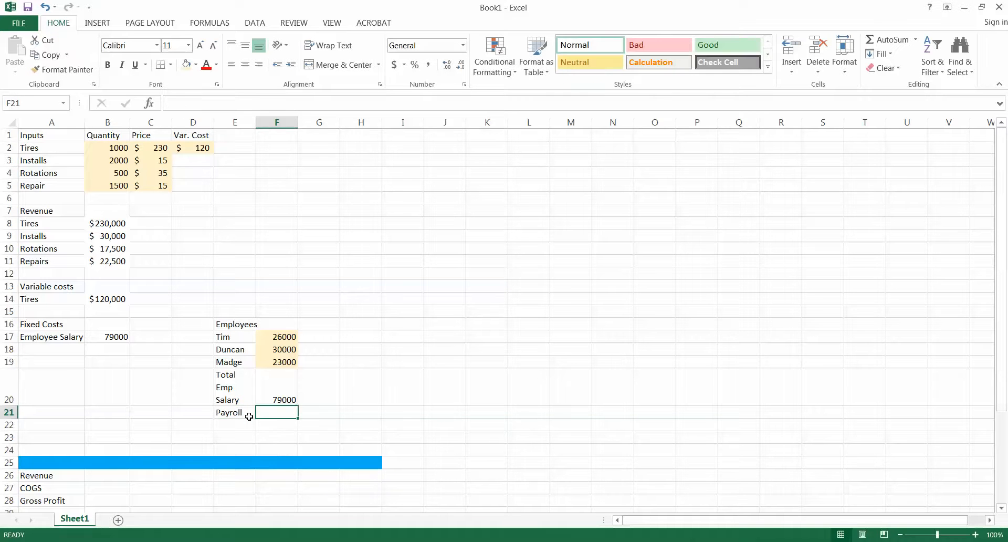
text(10)
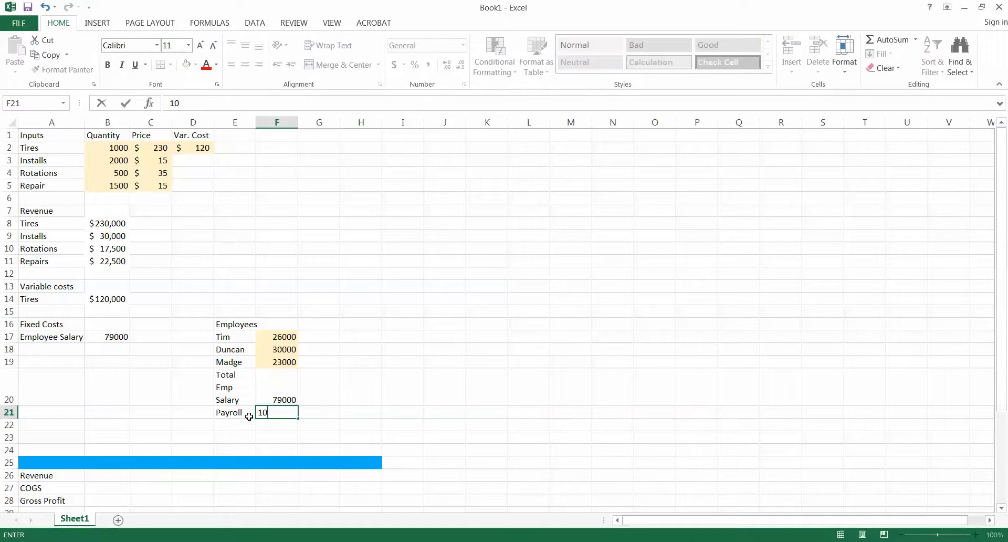
text(%)
key(Return)
Step: Enter the label Payroll Taxes in E22 and wrap its text within the cell
key(Left)
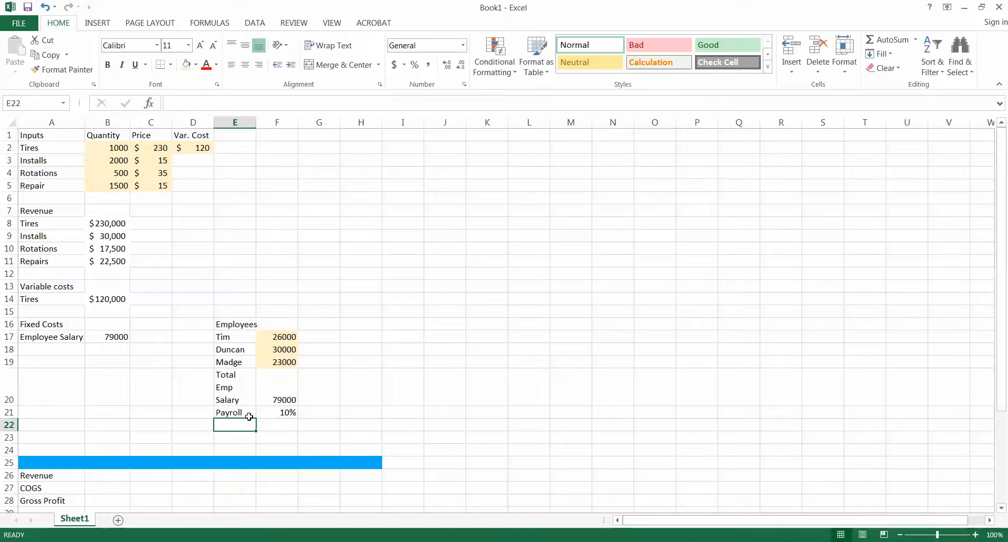
text(Pay)
key(BackSpace)
key(BackSpace)
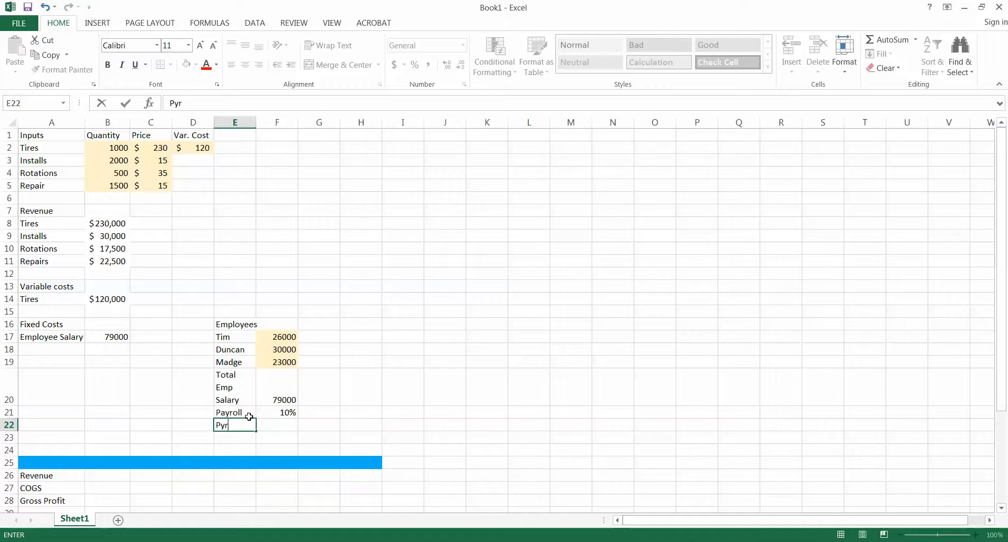
text(ayroll Taxes)
key(Return)
click(241, 422)
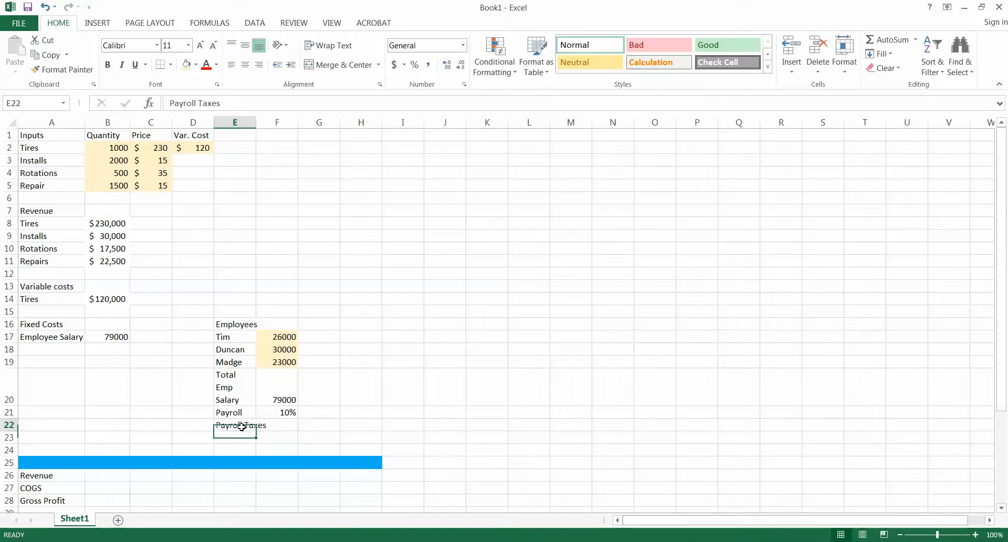
click(328, 45)
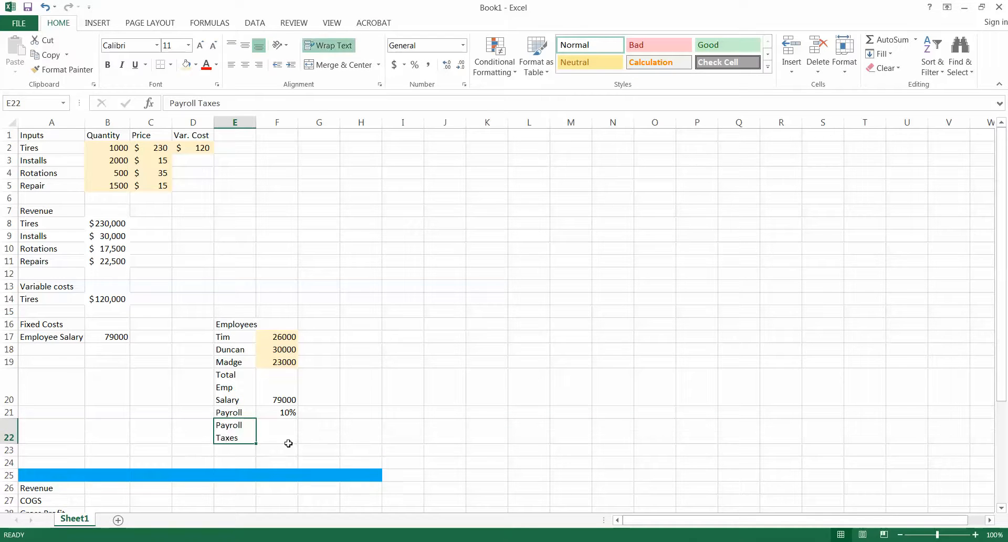
Step: Calculate the payroll taxes in F22 with the formula =F21*F20
click(292, 425)
text(=)
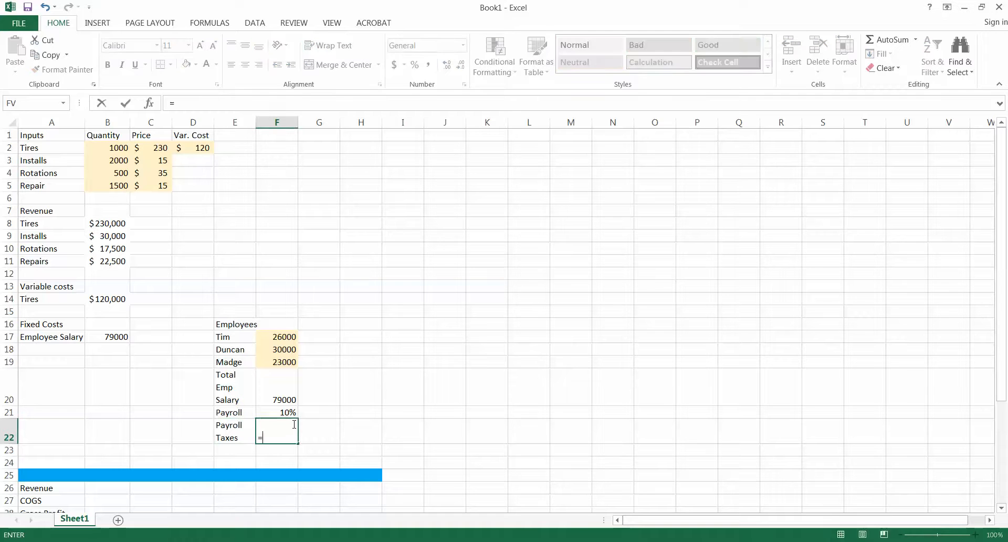
key(Up)
text(*)
key(Up)
key(Up)
key(Up)
key(Down)
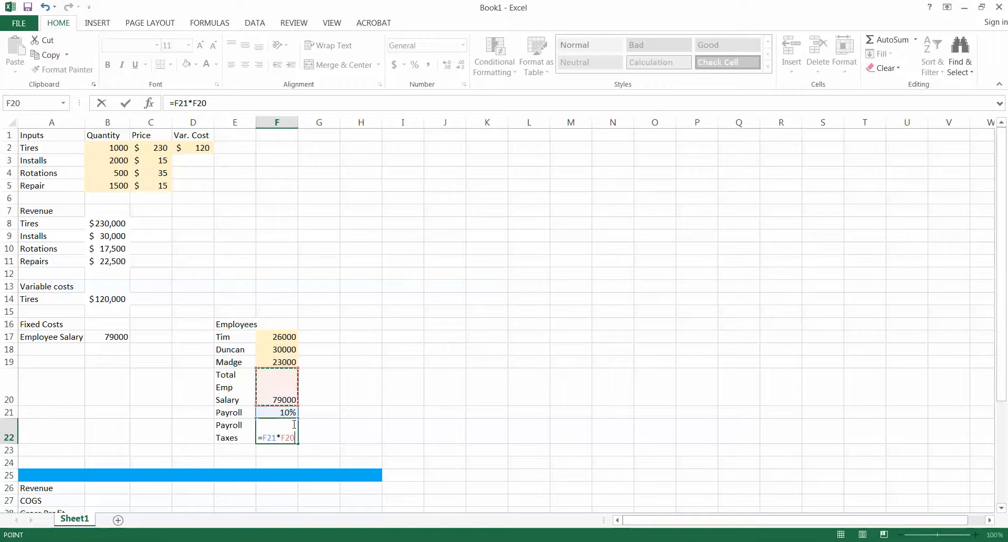
key(Return)
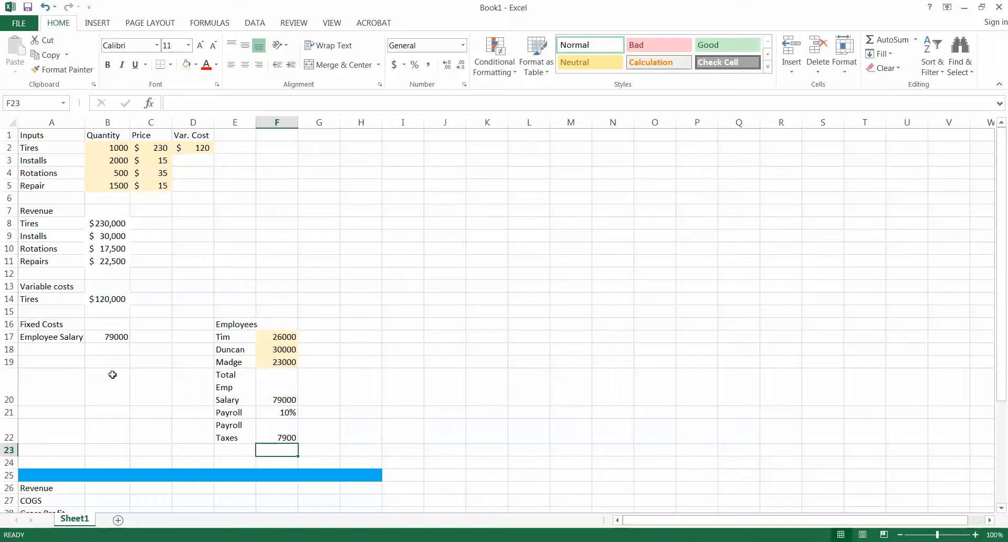
Step: Enter the label Payroll Taxes in A18 under Fixed Costs and link B18 to the payroll tax amount with =F22
click(60, 344)
text(Pay)
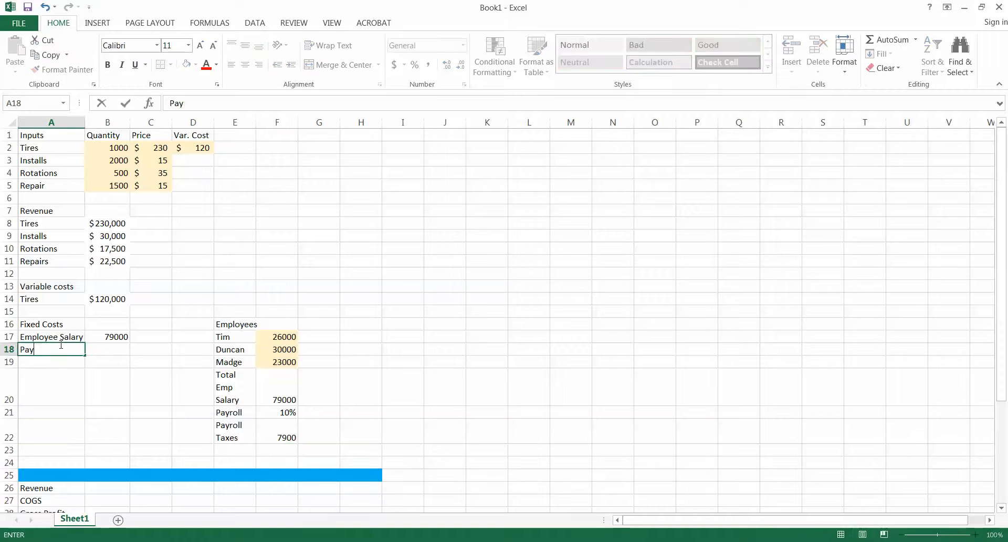
text(roi)
text(l Taxes)
key(Tab)
text(=)
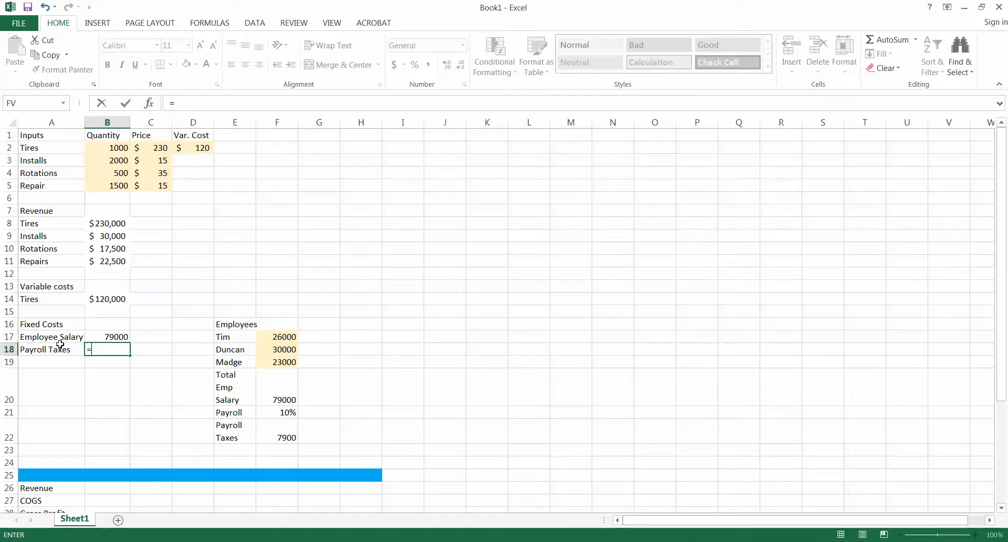
click(289, 436)
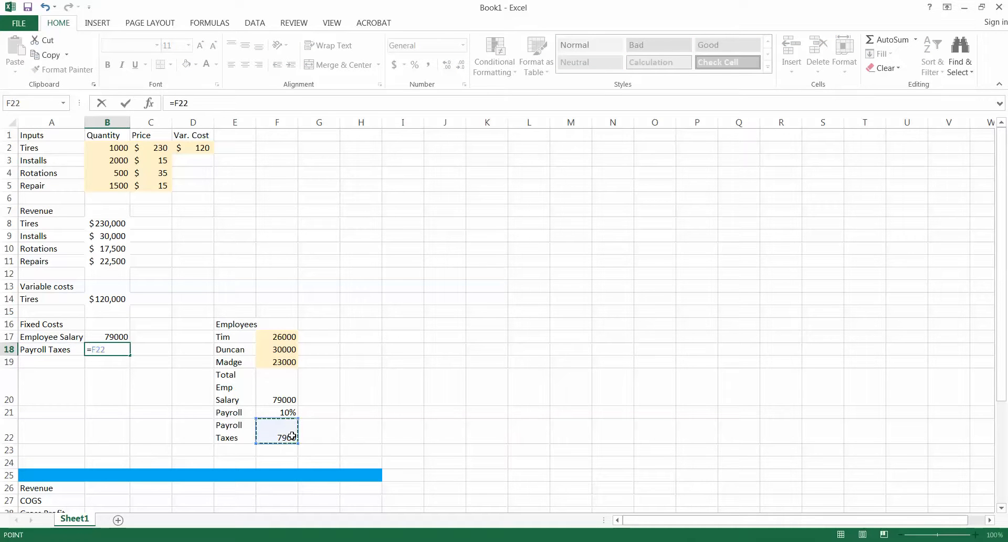
key(Return)
Step: Fill the payroll rate cell F21 with the light yellow input color and select A19
click(288, 412)
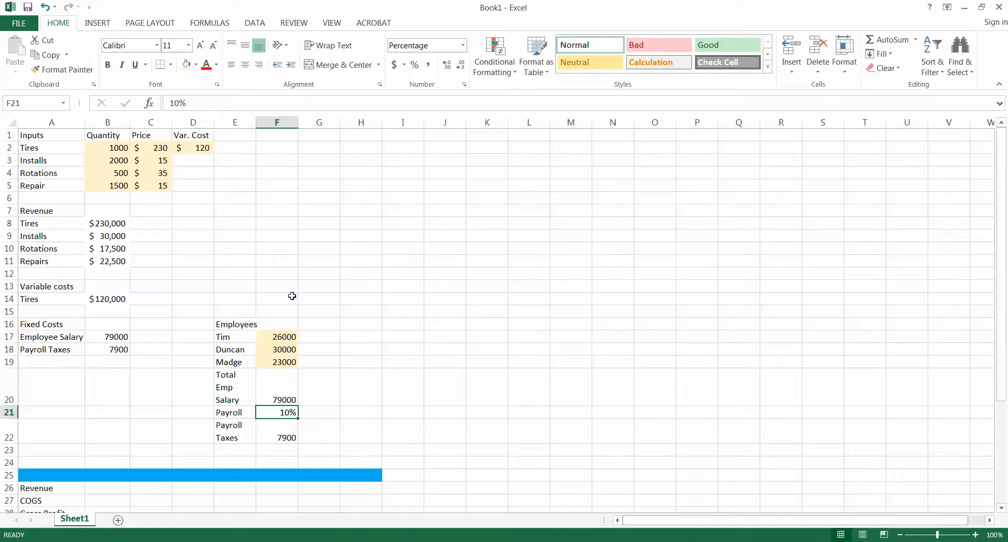
click(187, 64)
click(72, 359)
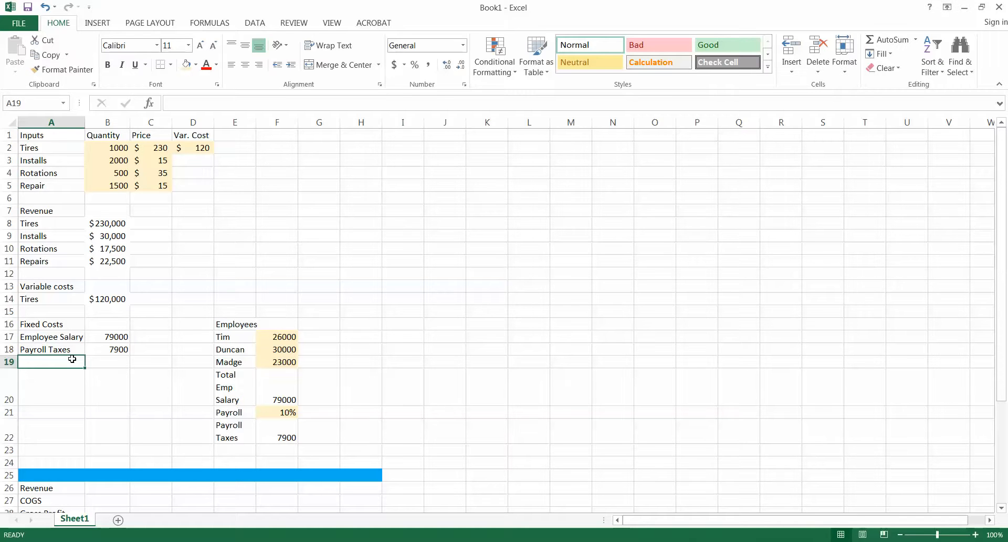
Step: Enter the label Rent in A19 under Fixed Costs and its annual amount 24000 in B19
text(Rent)
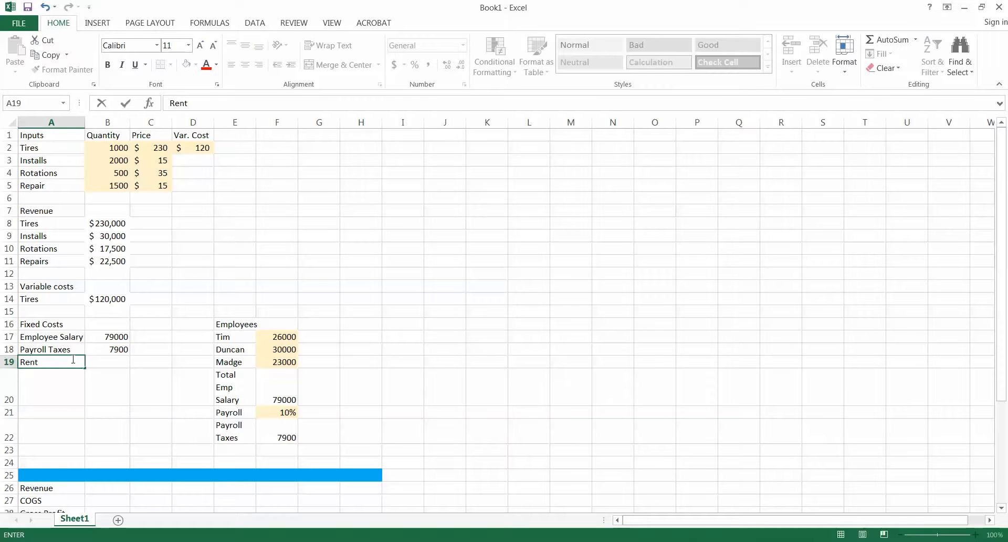
key(Tab)
text(2)
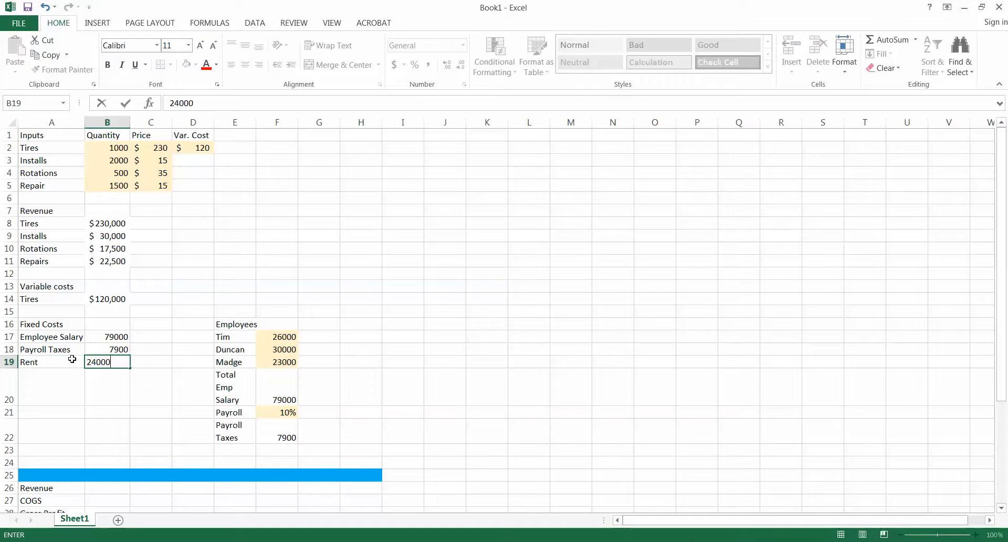
text(4000)
key(Return)
Step: Enter the heading Annual in B16, B13 and B7 beside the Fixed Costs, Variable costs and Revenue titles
key(Up)
key(Up)
key(Up)
key(Up)
text(Annu)
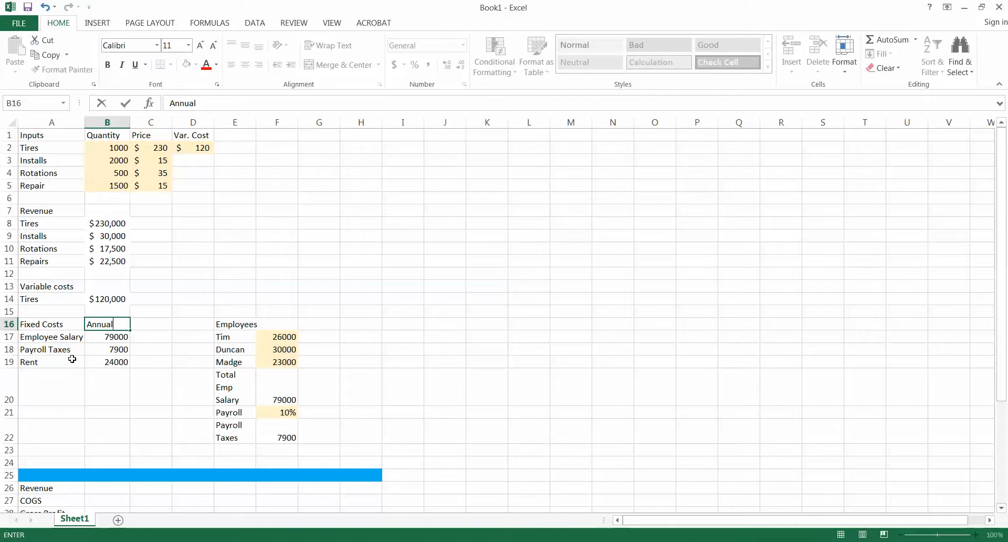
key(Up)
key(Up)
key(Up)
text(Annua)
key(Up)
key(Up)
key(Up)
key(Up)
key(Up)
key(Up)
text(Annual)
key(Return)
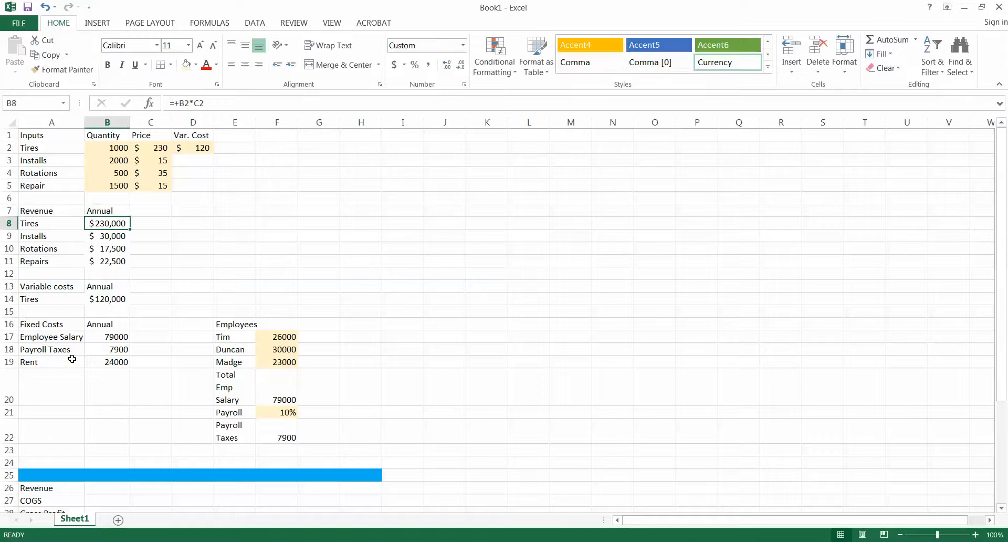
Step: Enter the label Utilities in A20 under Fixed Costs and its annual amount 18000 in B20
key(Down)
key(Down)
key(Down)
key(Down)
key(Down)
key(Down)
key(Down)
key(Down)
key(Down)
key(Down)
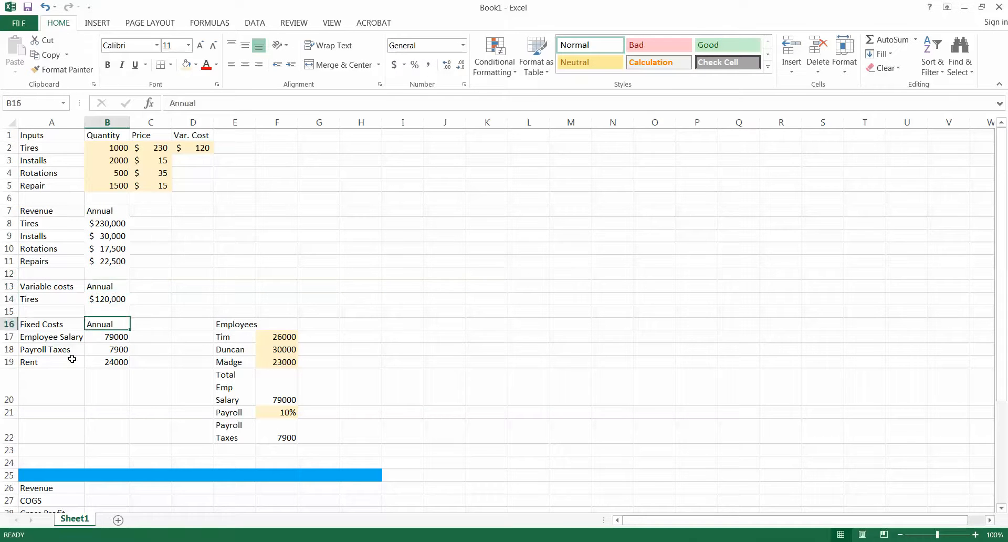
key(Down)
key(Down)
key(Left)
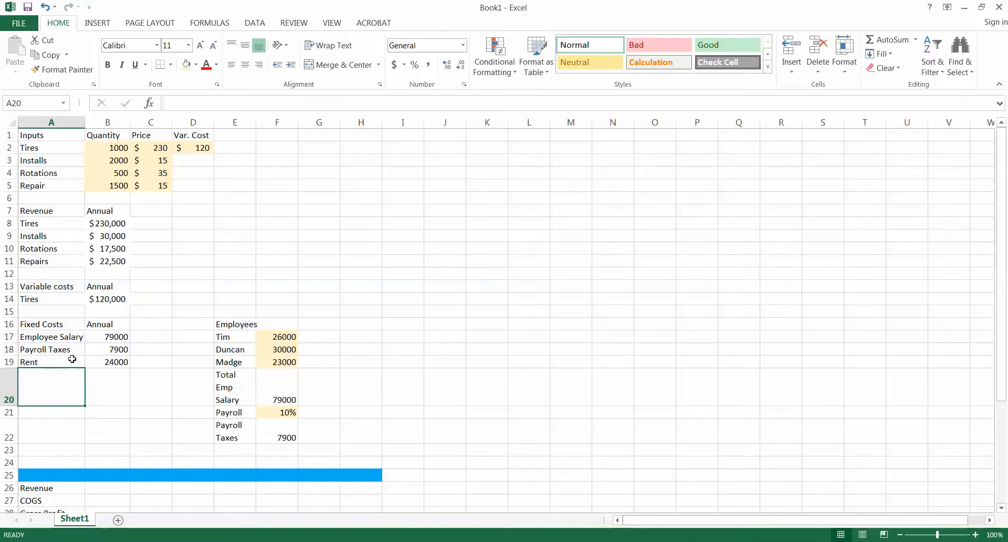
text(Utilities)
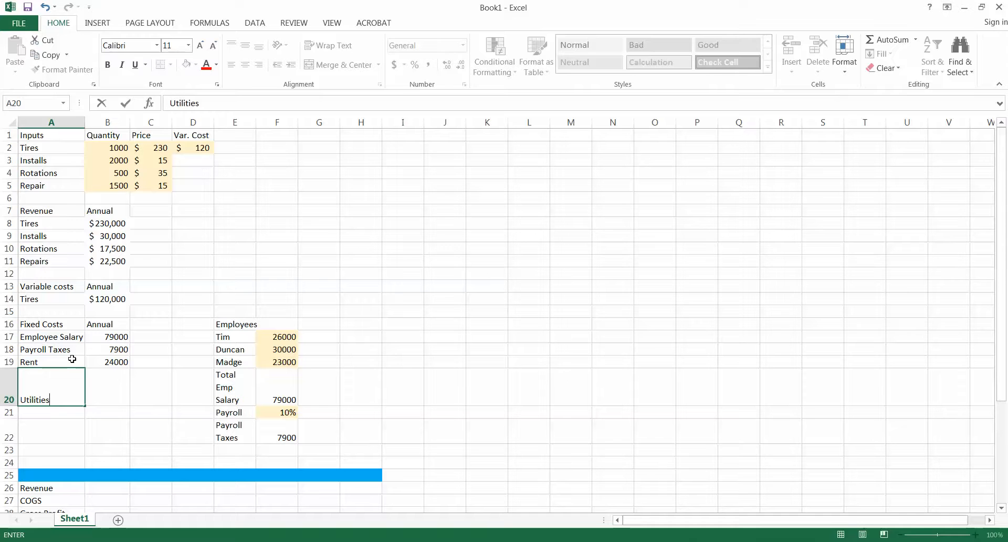
key(Tab)
text(15)
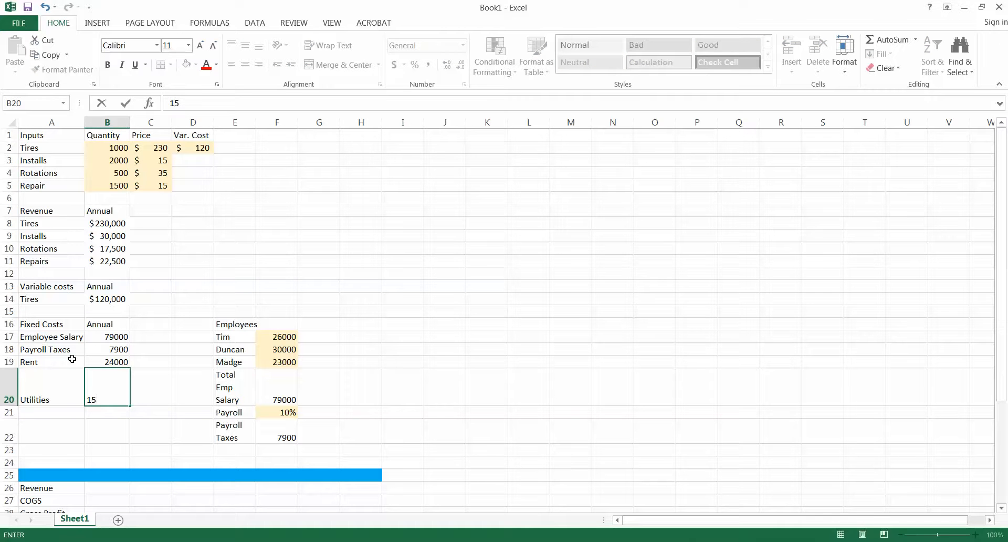
text(000)
key(Return)
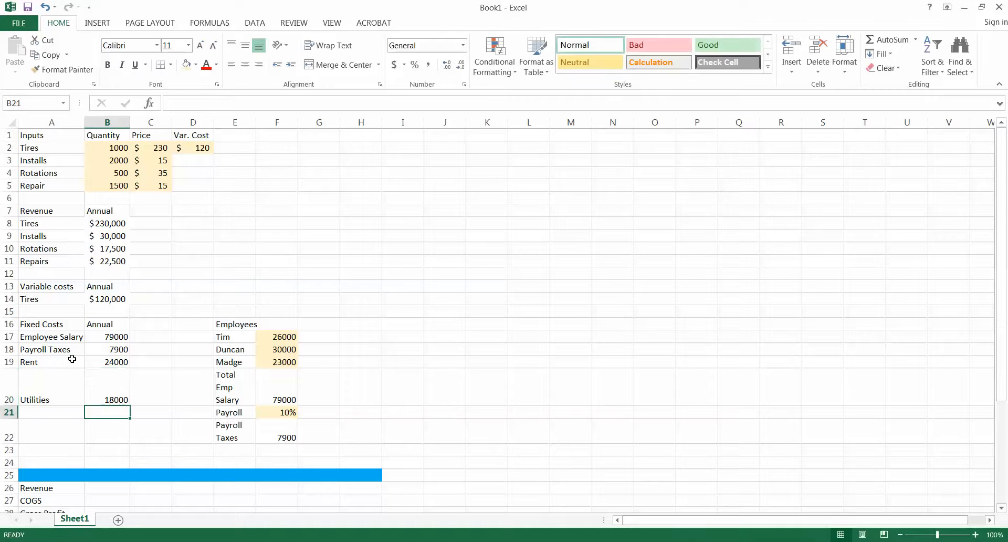
Step: Fill the rent and utilities amounts in B19:B20 with the light yellow input color and select A21
drag(119, 360, 129, 400)
click(187, 64)
click(72, 413)
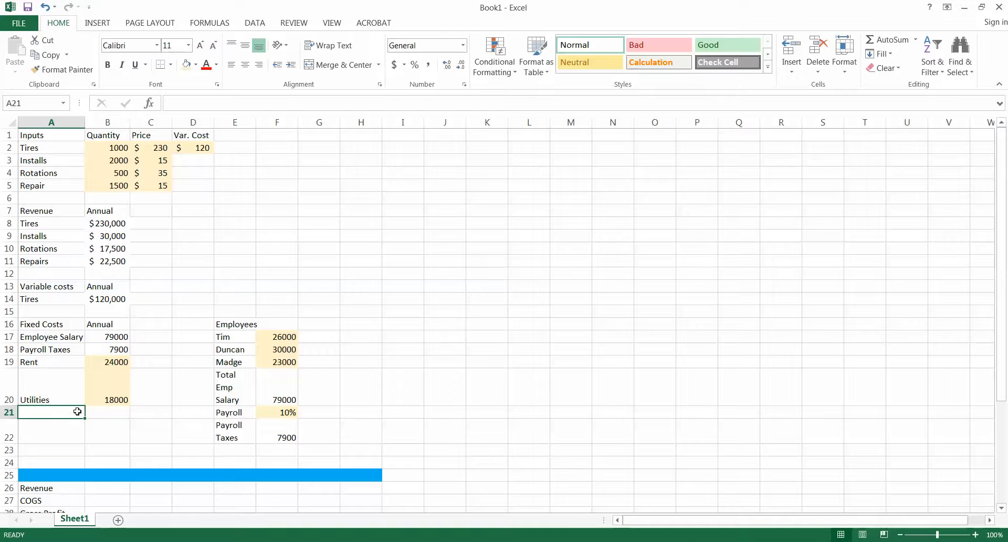
Step: Enter the label Office S &E in A21 and its annual amount 4800 in B21
text(Office )
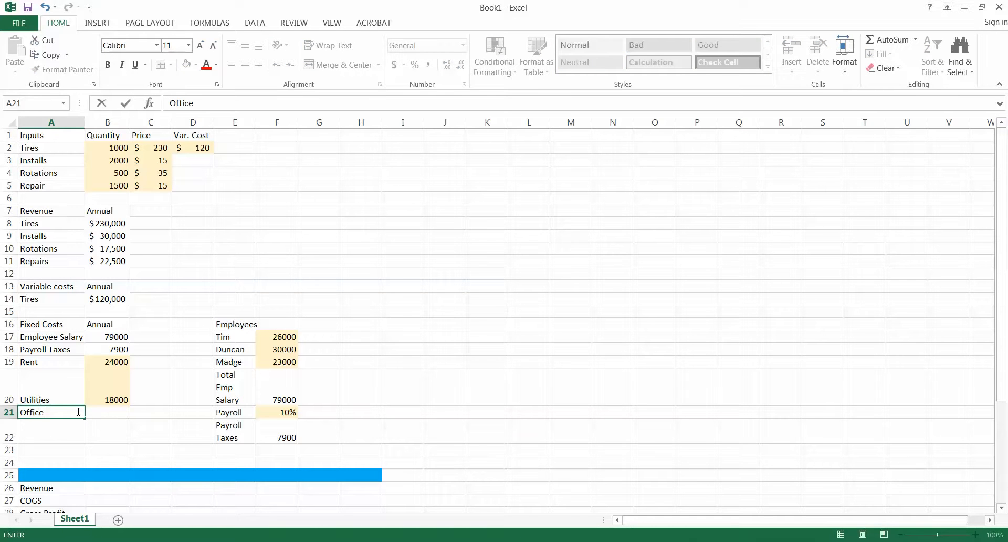
text(S &E)
key(Tab)
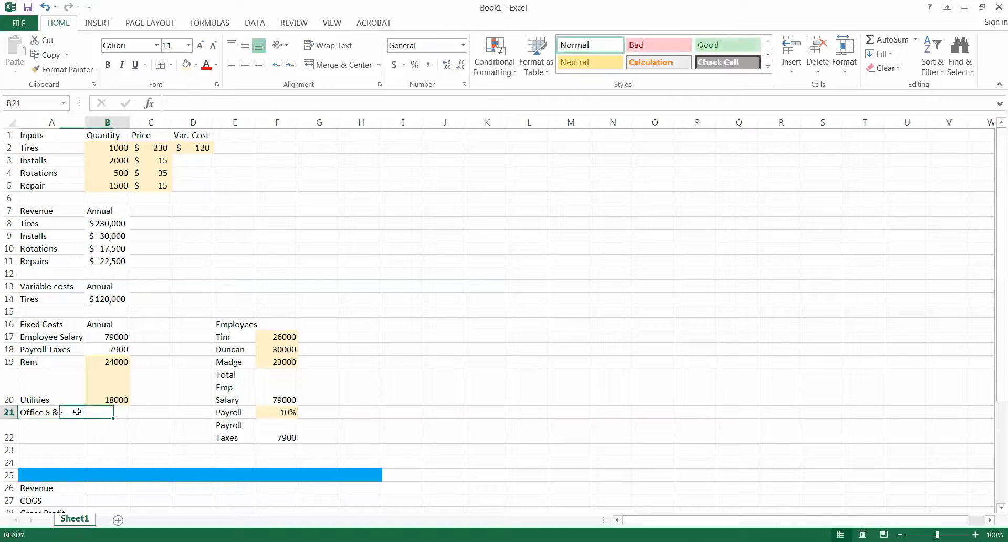
text(4800)
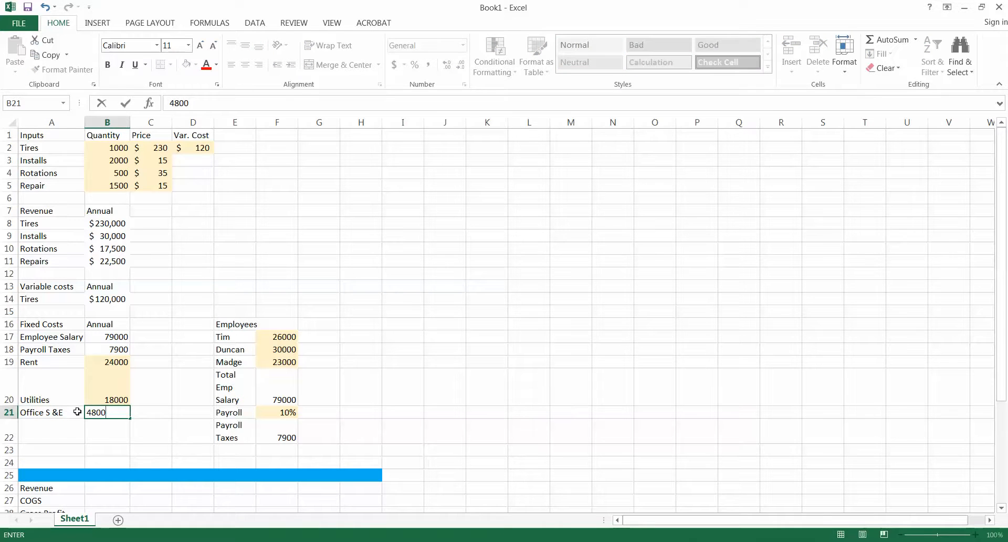
key(Return)
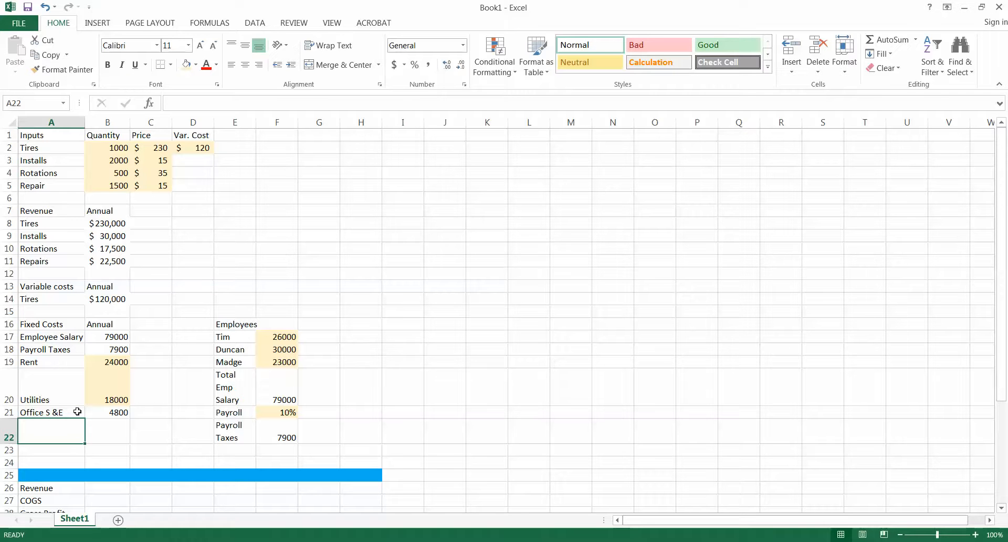
Step: Enter the label Tools in A22 and its annual amount 12000 in B22
text(Tools)
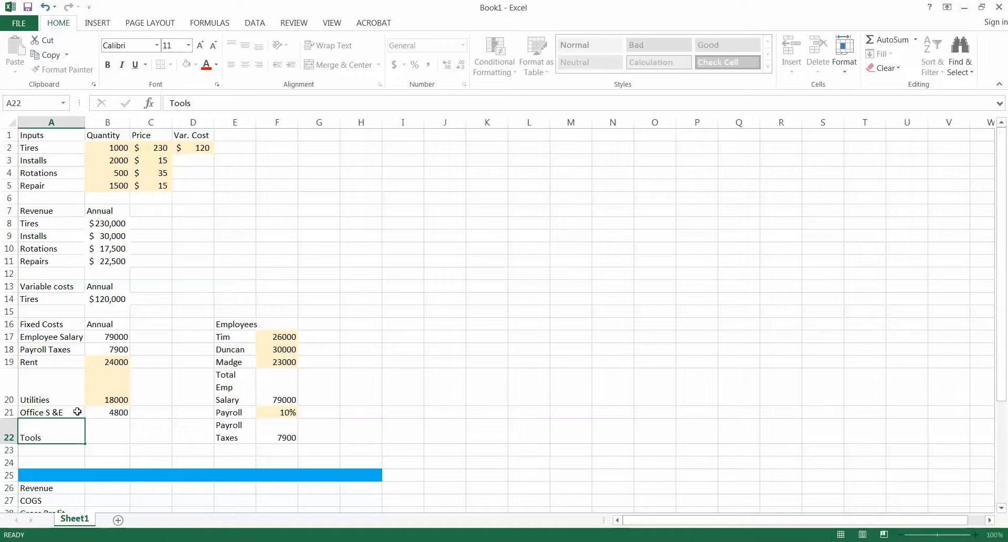
key(Tab)
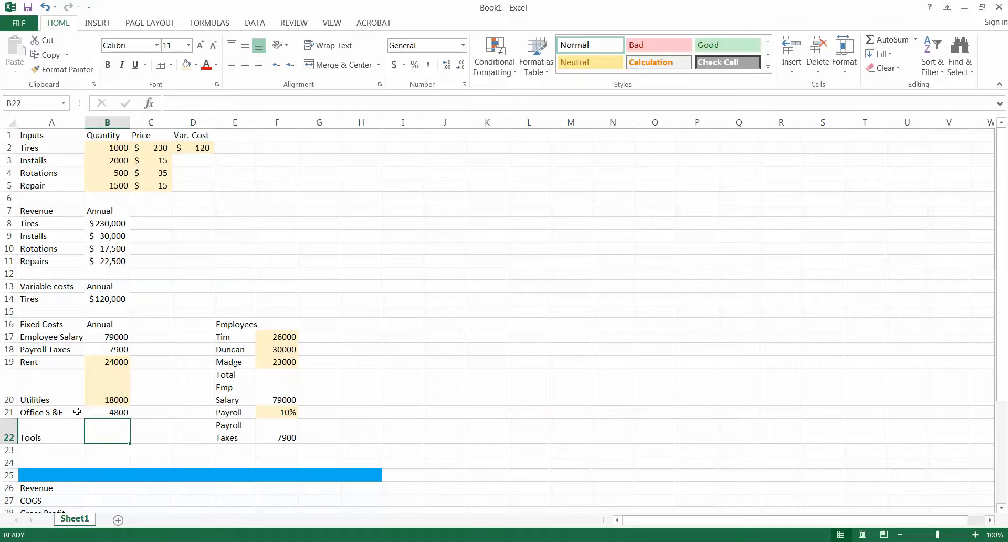
text(12000)
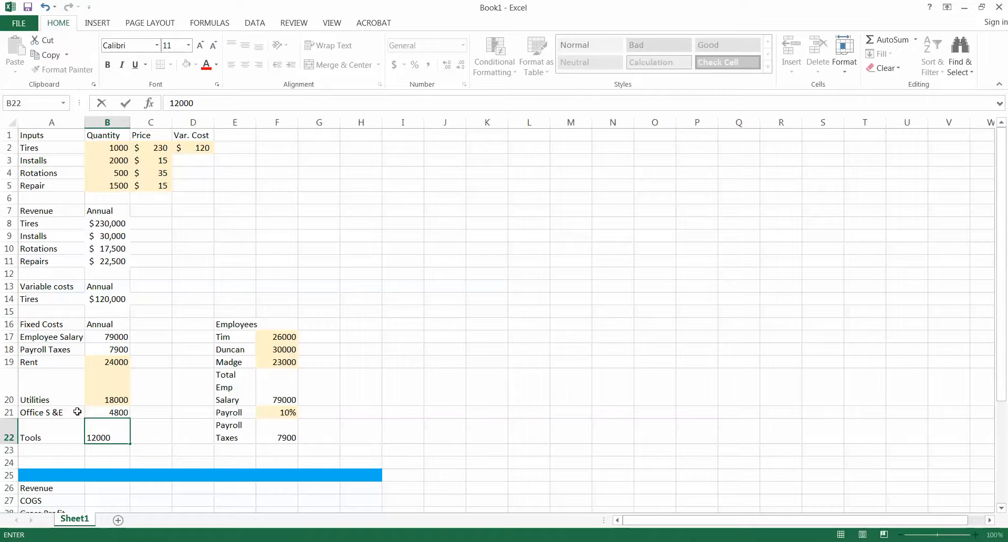
key(Return)
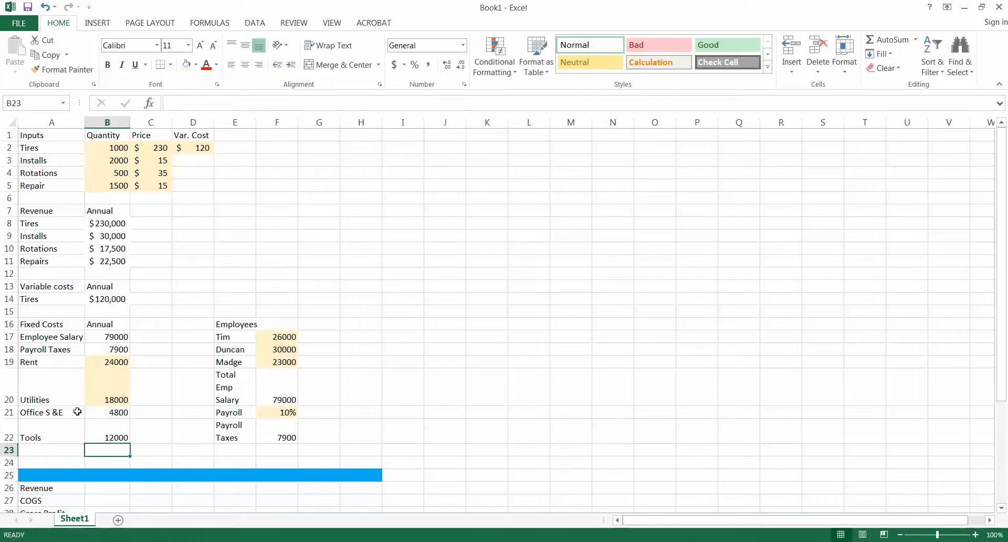
Step: Enter the label # employees in E23 with the value 3 in F23, and widen column E to fit its labels
key(Left)
key(Right)
key(Right)
key(Right)
key(Right)
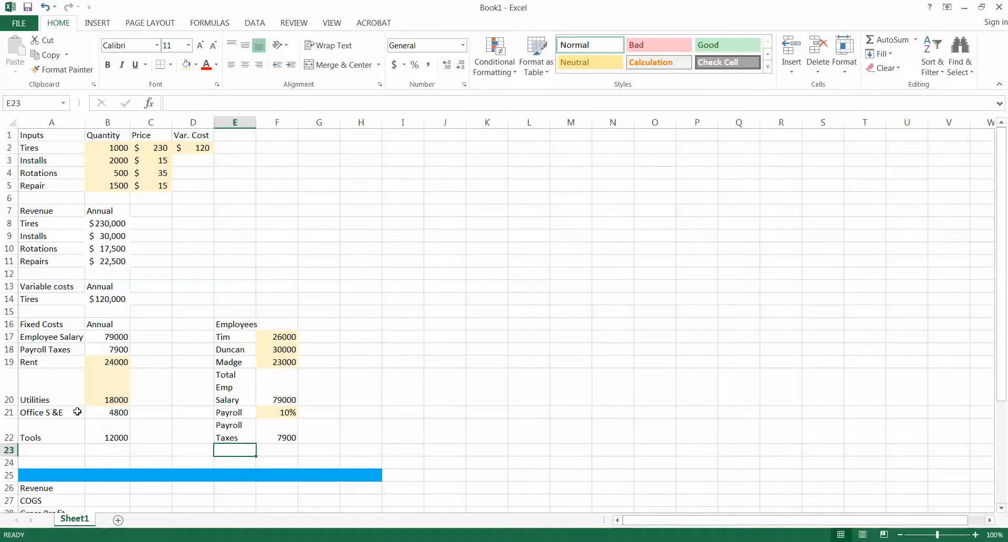
text(# employe)
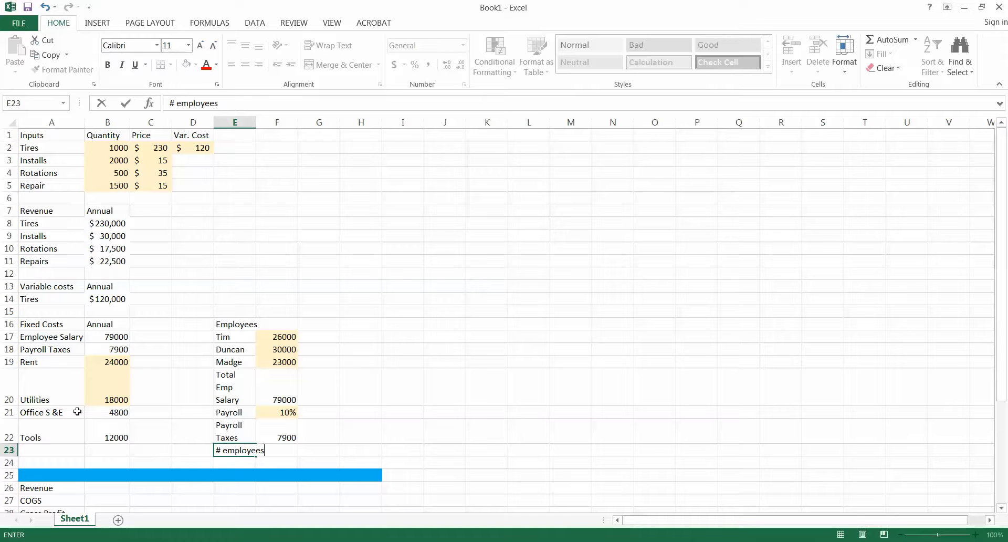
key(Tab)
text(3)
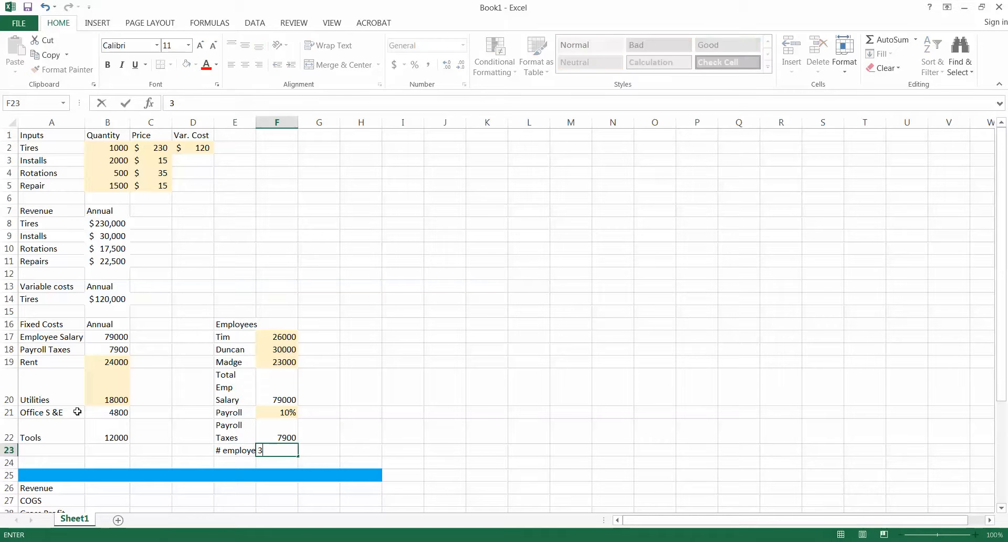
key(Return)
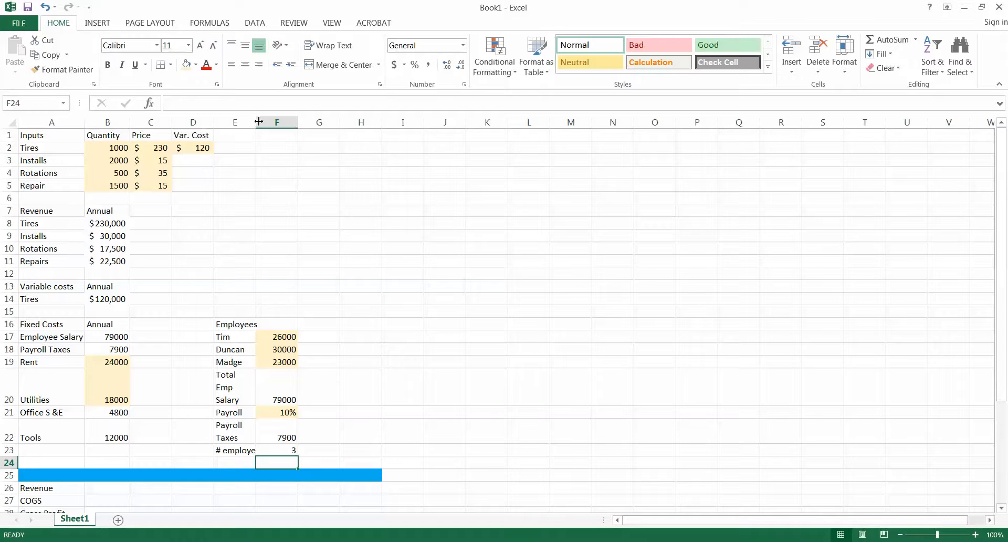
drag(255, 126, 274, 126)
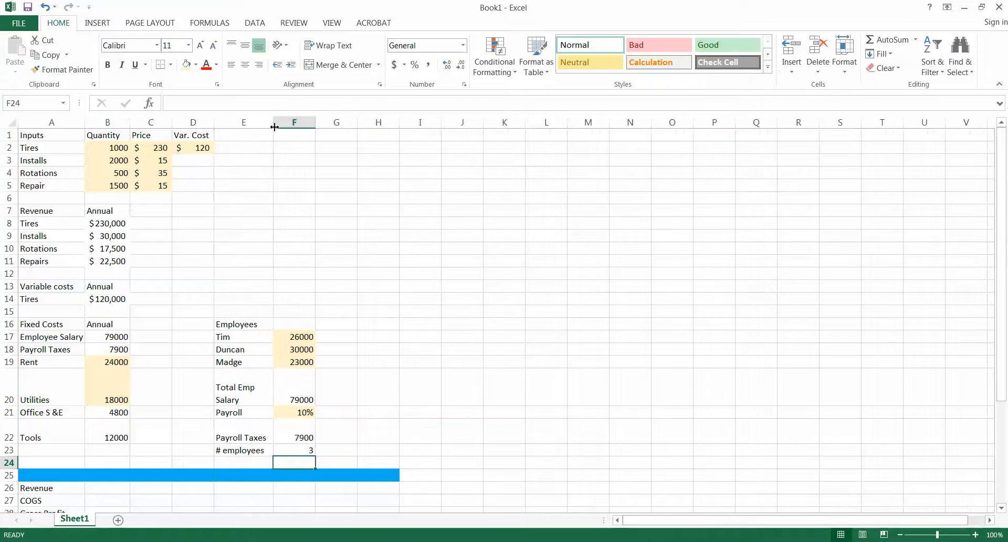
Step: Insert three blank rows at row 24, above the blue divider band
click(259, 457)
key(alt+i)
key(r)
key(alt+i)
key(r)
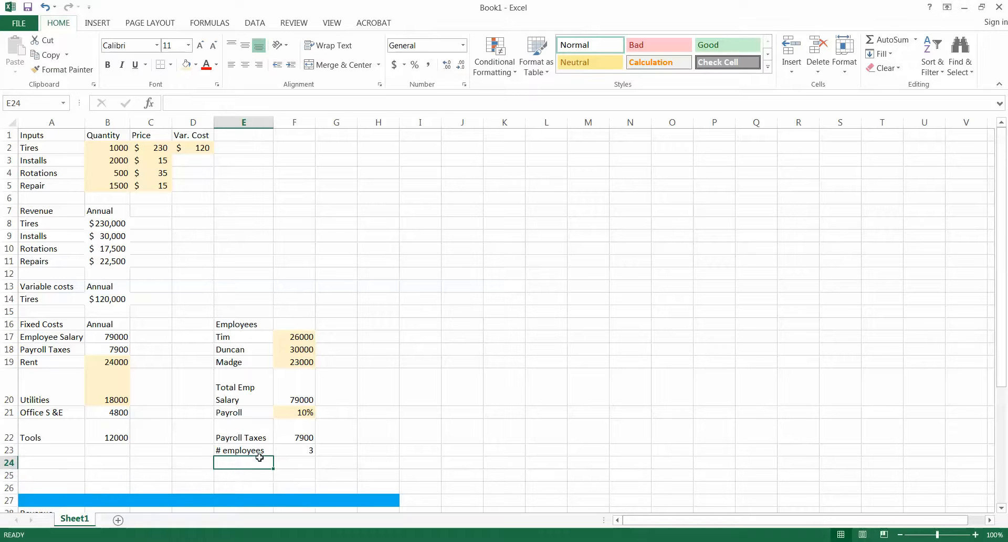
click(9, 464)
right_click(10, 463)
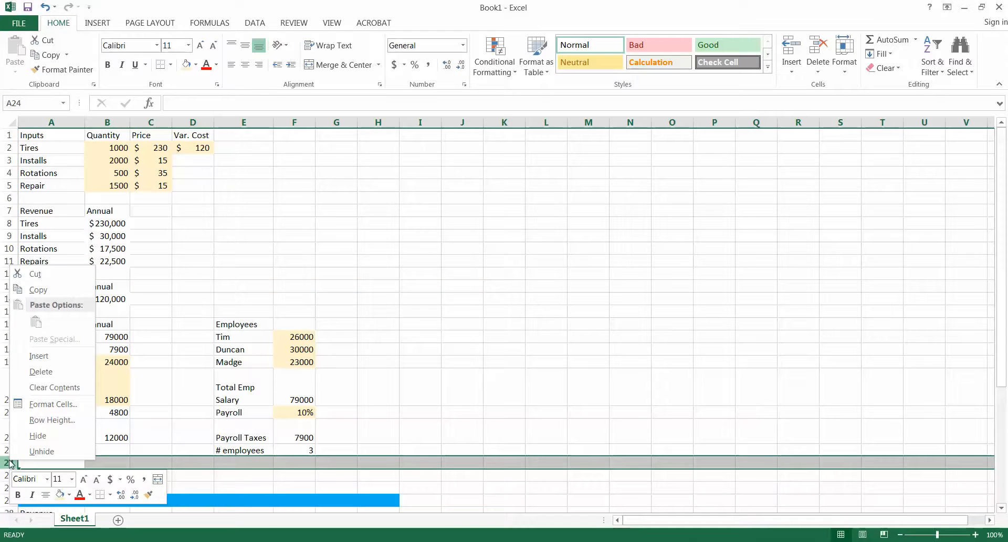
click(62, 356)
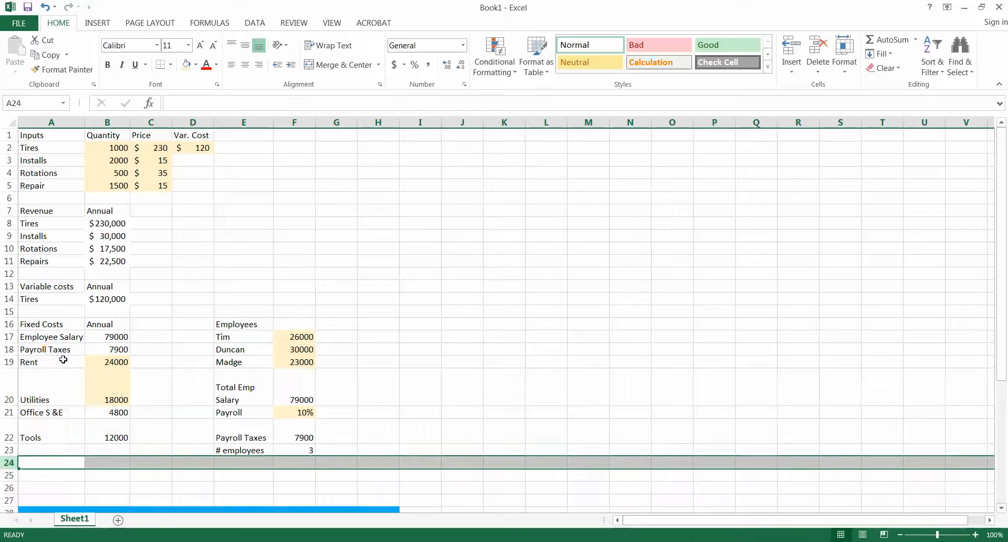
Step: Enter the label Health Insurance in E24 and the per-employee amount 10000 in F24
click(237, 462)
text(Heatlth )
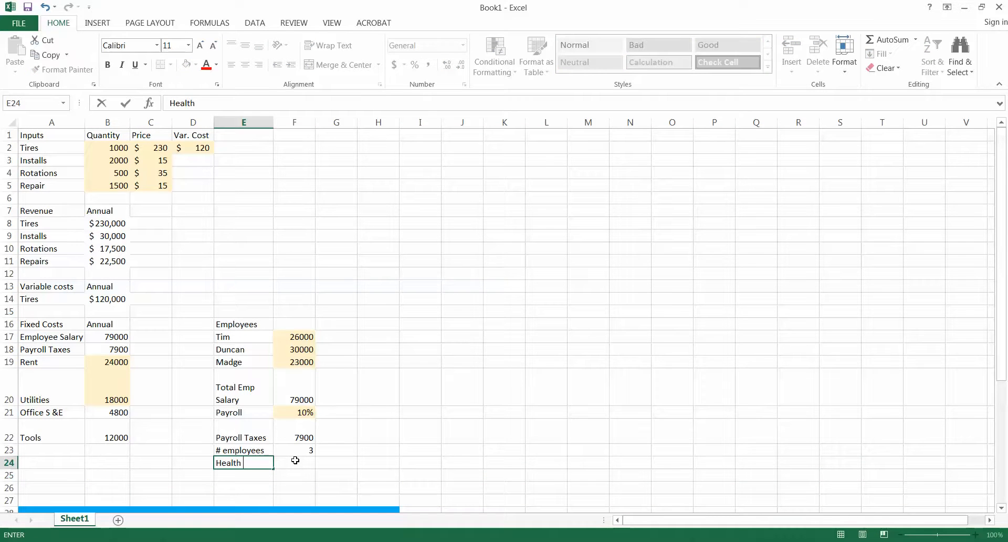
text(Insurance)
key(Up)
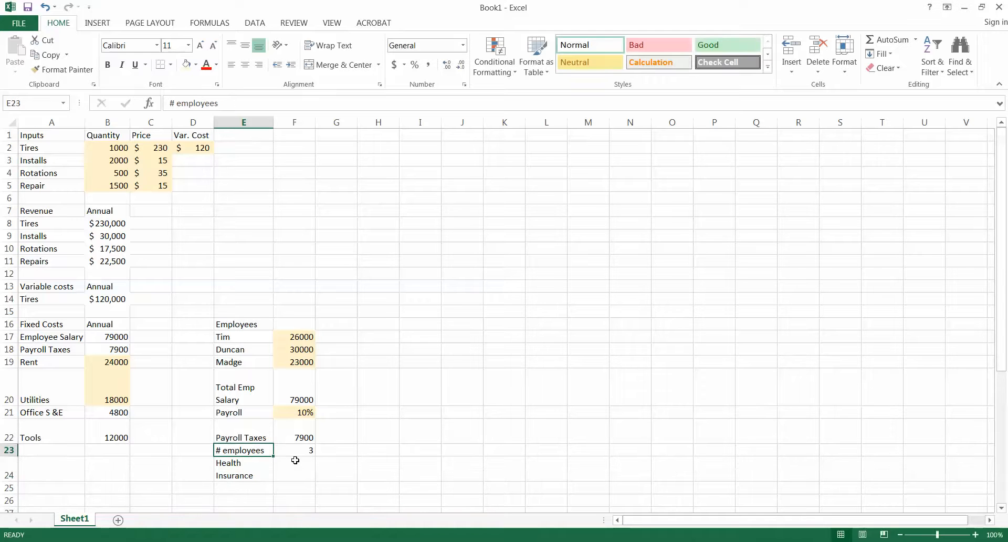
key(Right)
key(Return)
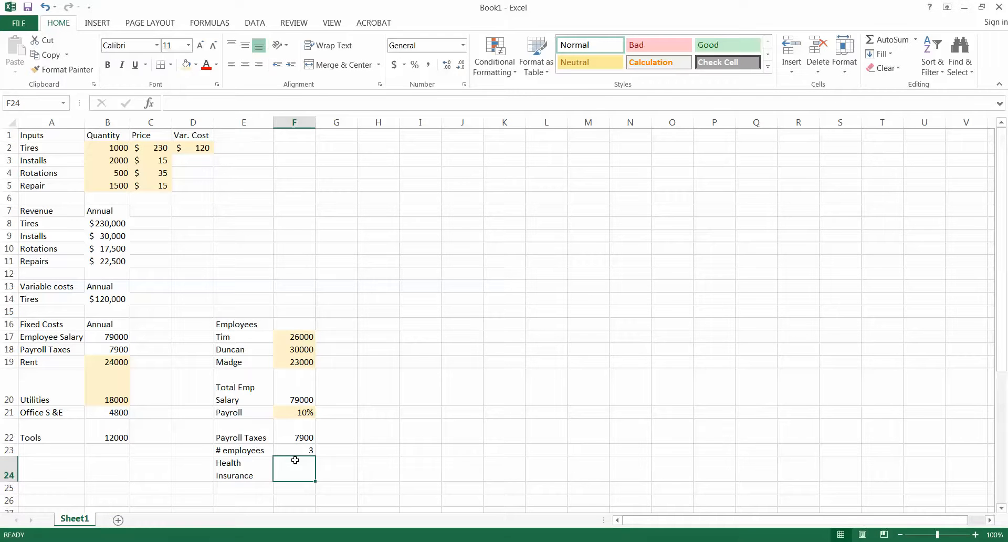
text(1000)
key(Return)
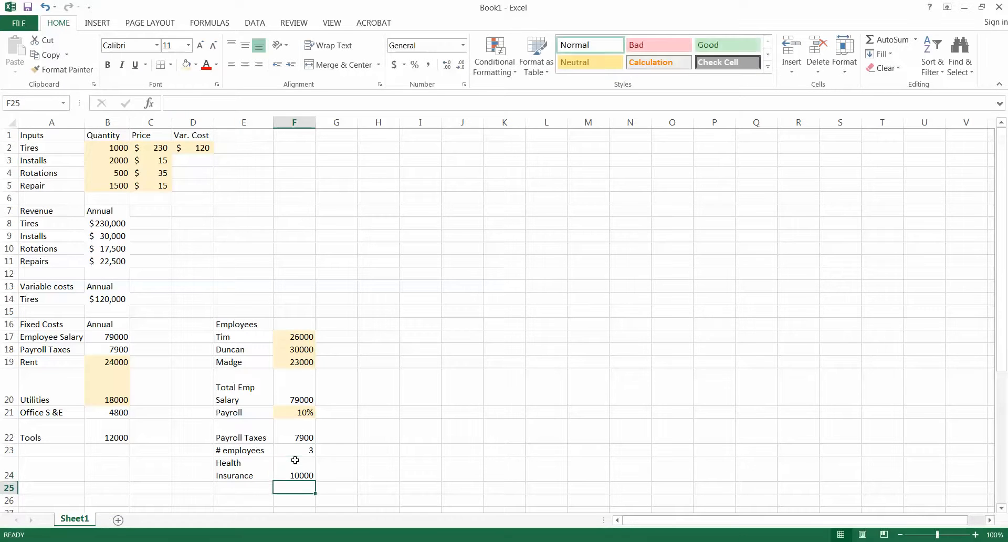
Step: Enter the label Health Ins cost in E25 below Health Insurance
key(Left)
text(Health )
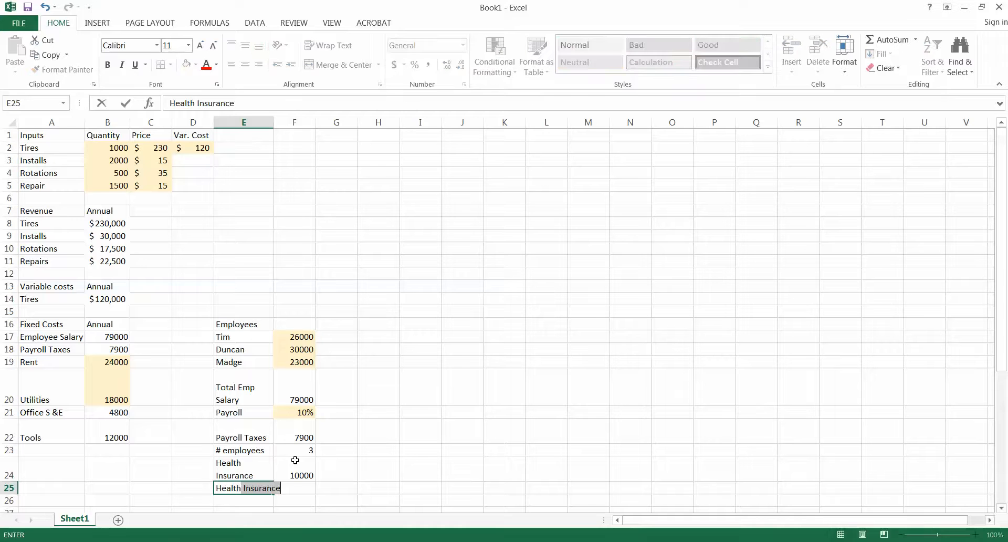
text(Insurance)
key(BackSpace)
key(BackSpace)
key(BackSpace)
text(cost)
key(Tab)
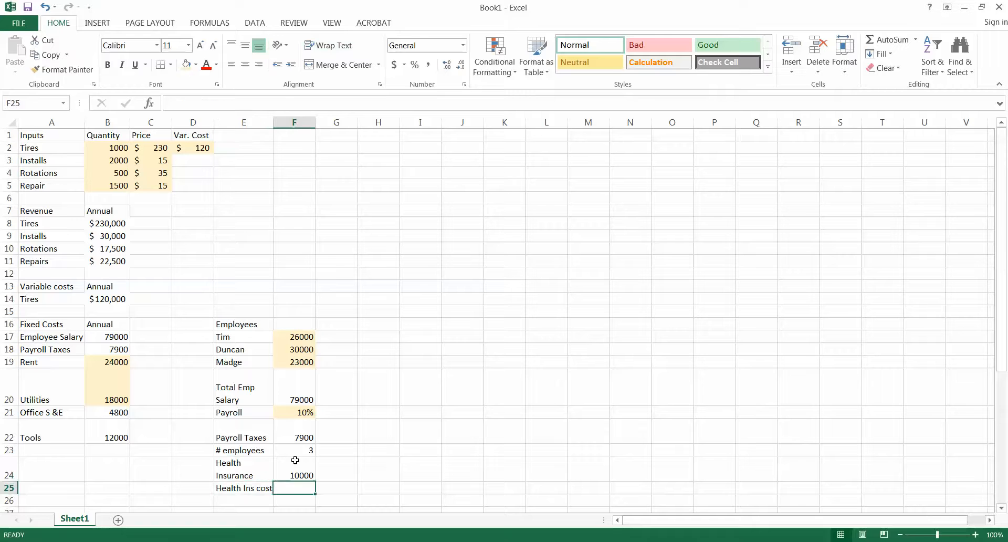
Step: Calculate the health insurance cost in F25 with the formula =F23*F24
text(=)
click(295, 449)
text(*)
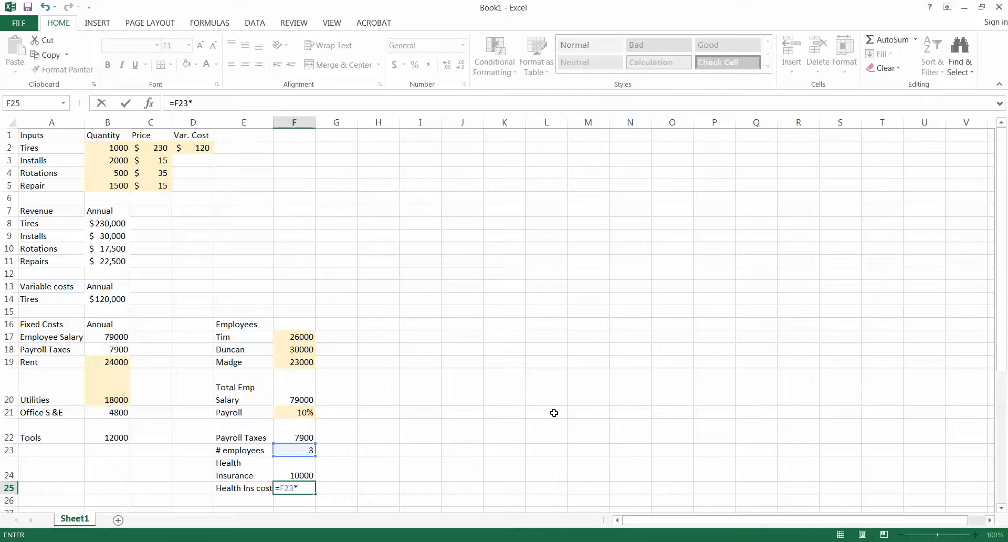
click(305, 472)
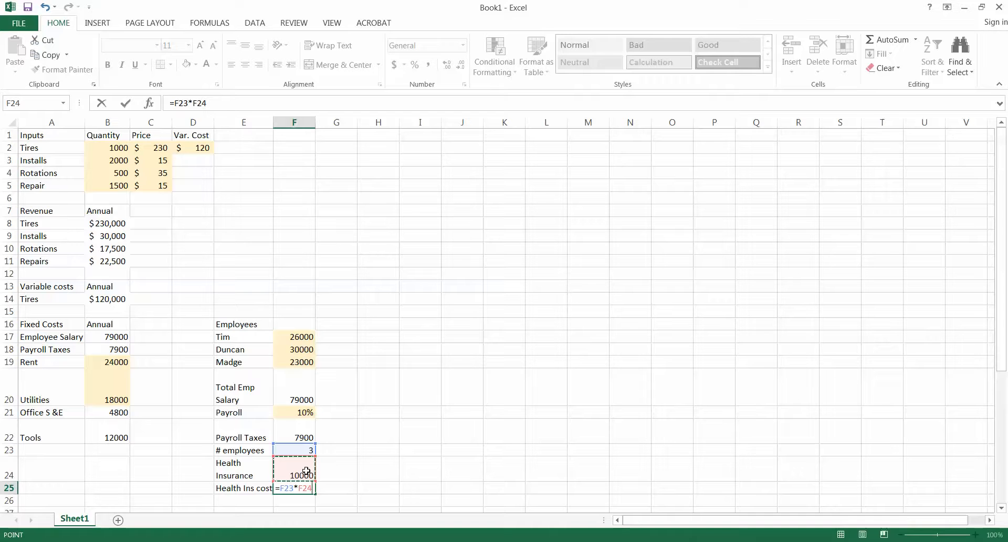
key(Return)
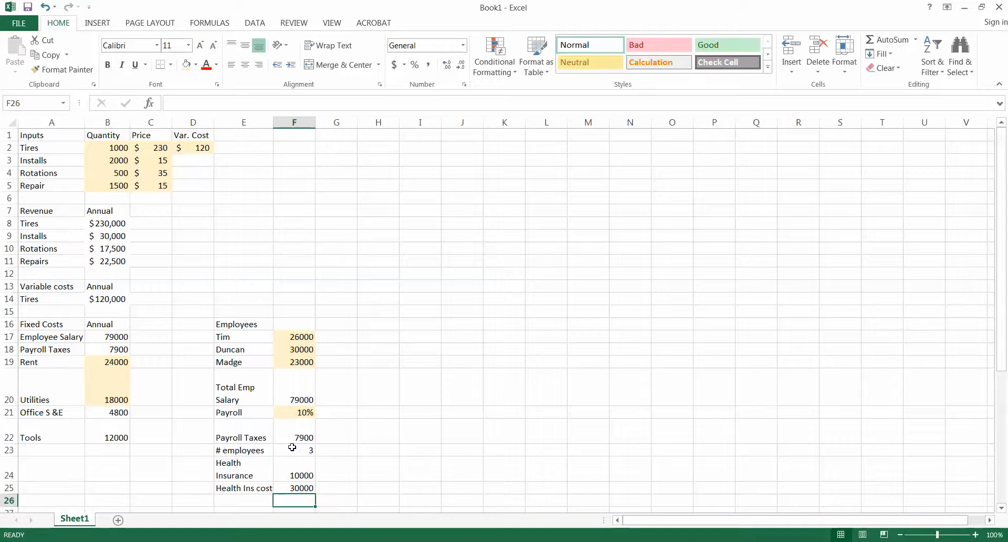
Step: Extend the label in E23 to read # employees eligible for Health Ins and wrap its text
double_click(256, 450)
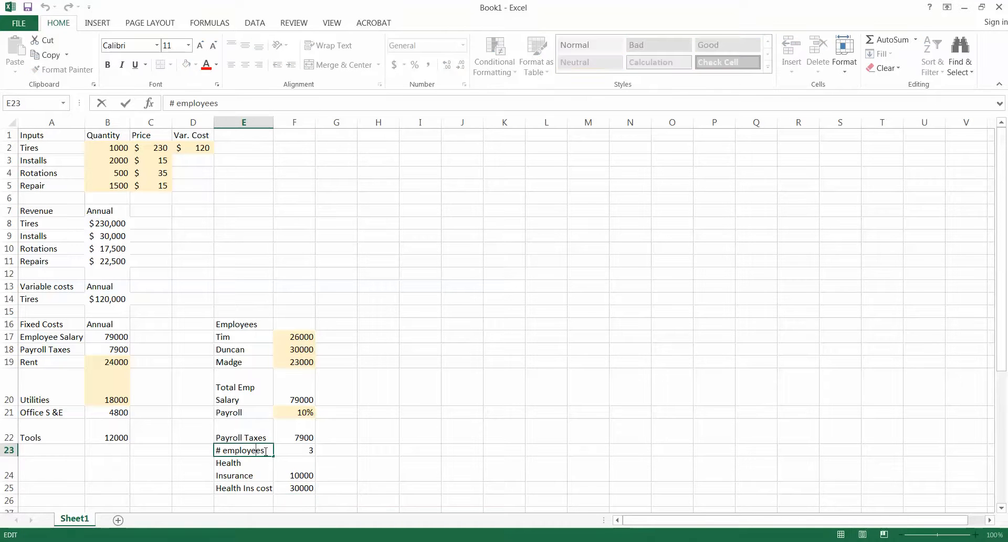
text(eligible for H)
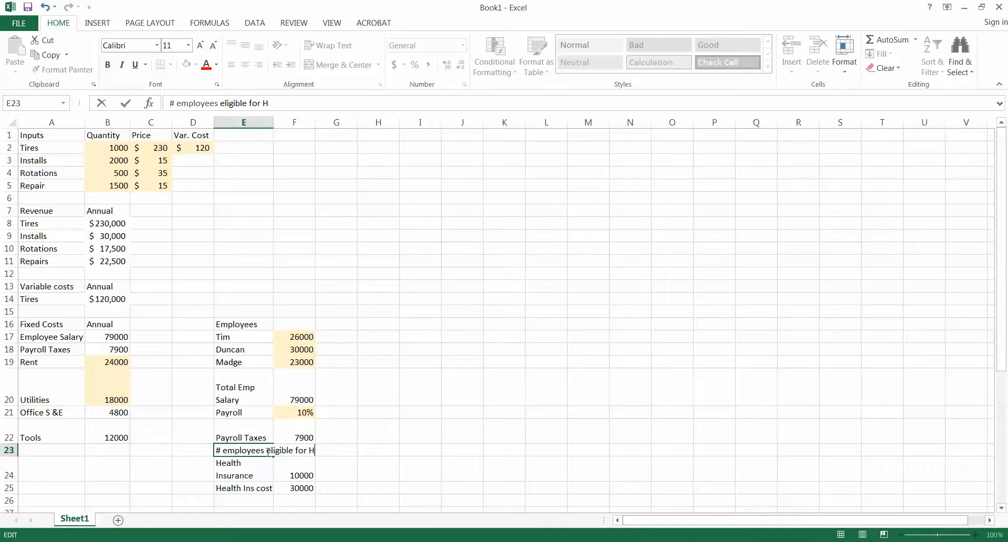
text(ealth Ins)
key(Return)
click(267, 451)
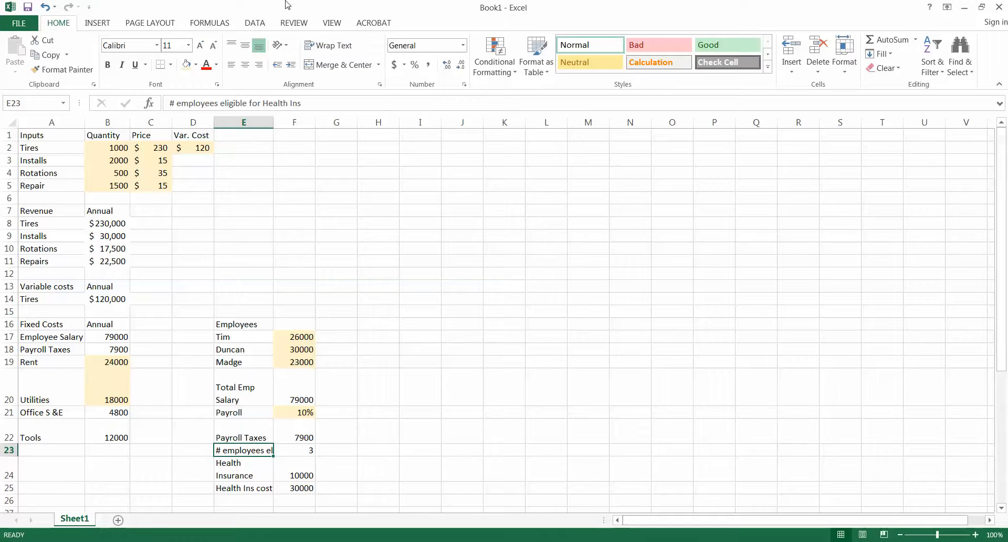
click(326, 46)
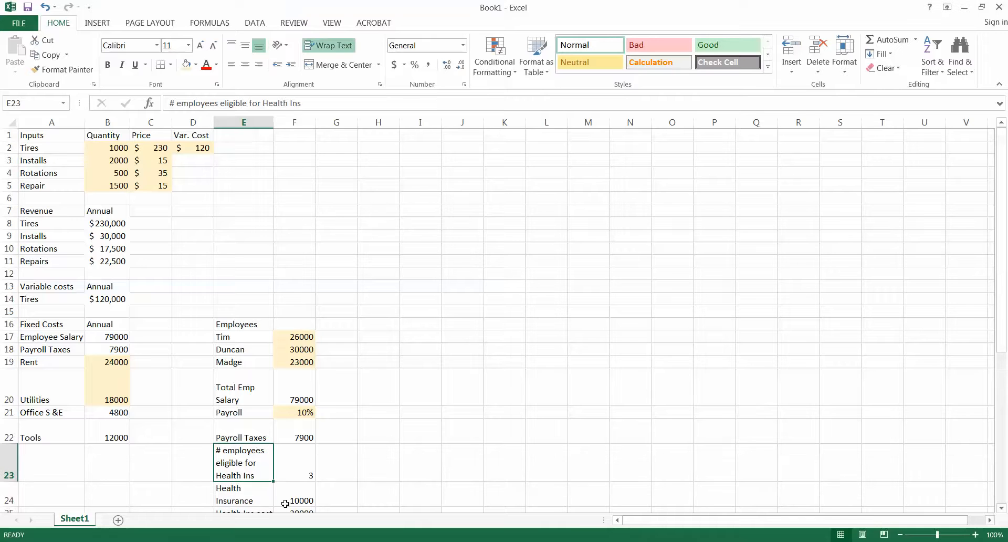
Step: Move the Rent, Utilities, Office S &E and Tools rows of A19:B22 down one row to A20:B23
scroll(305, 481, down, 1)
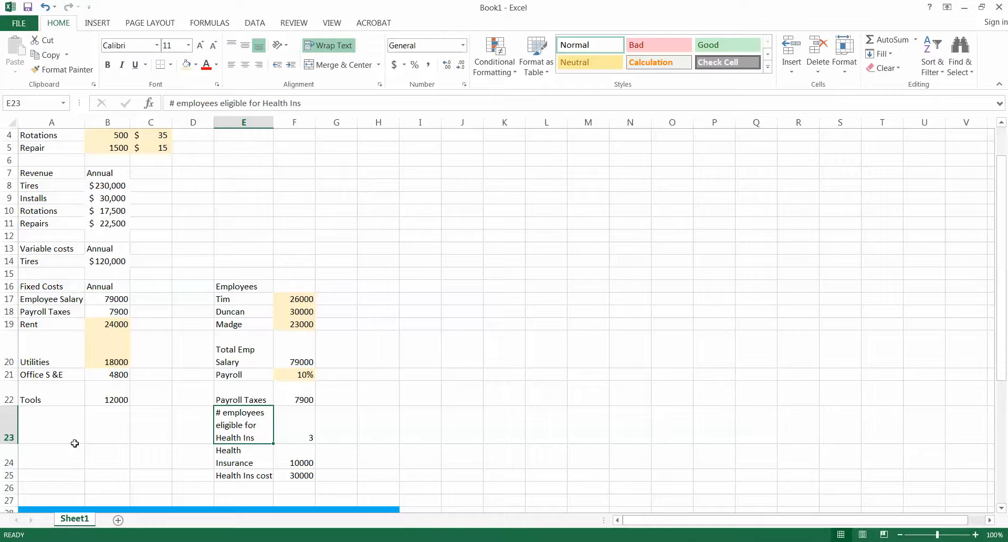
click(27, 325)
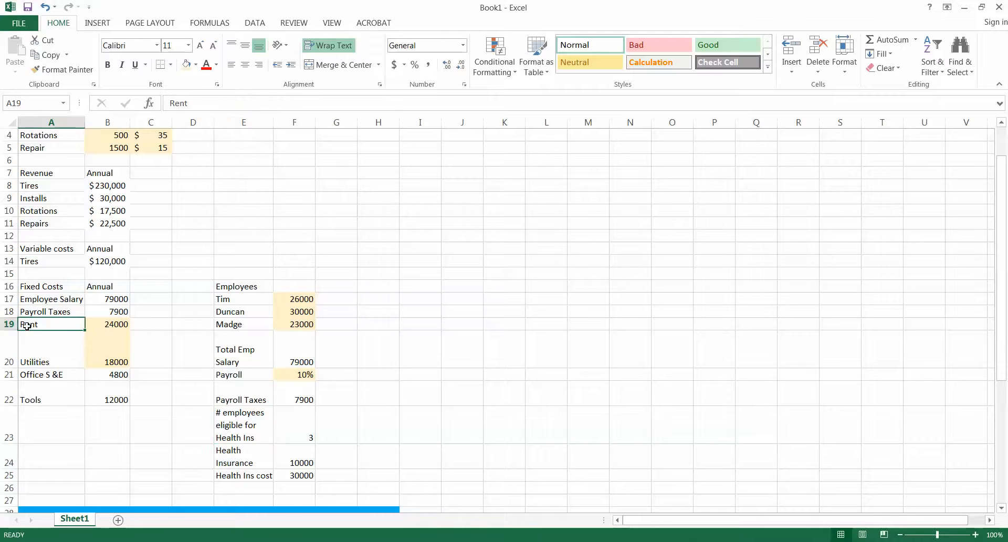
drag(69, 326, 102, 391)
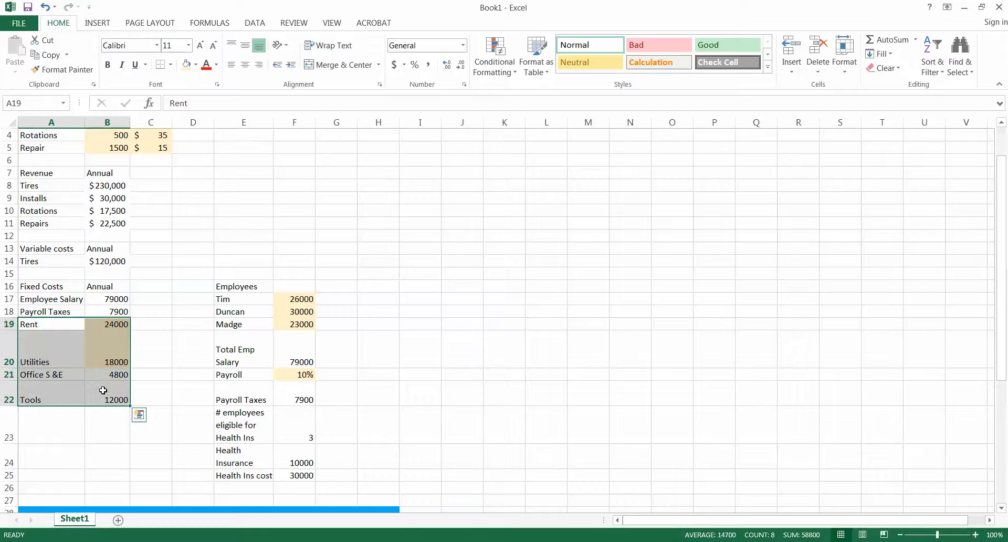
right_click(68, 324)
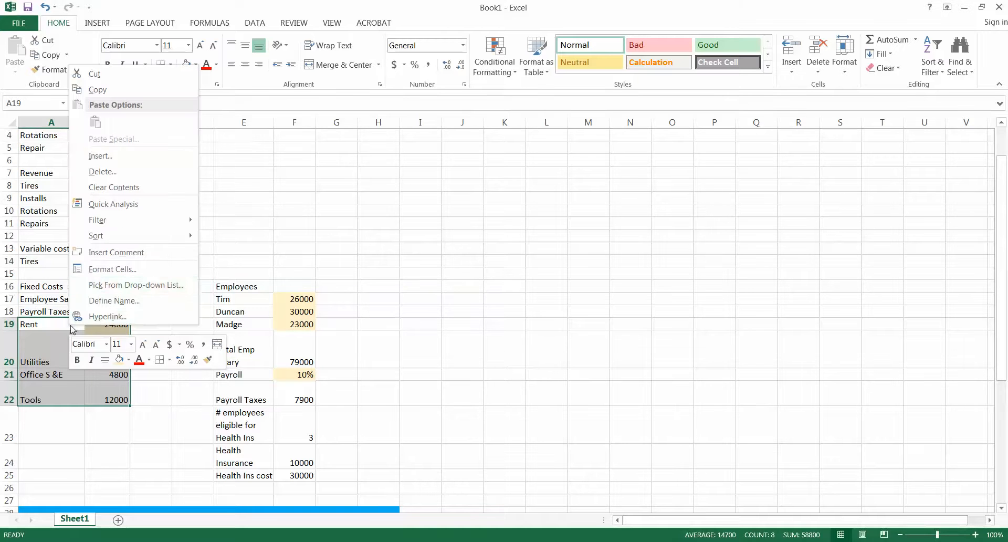
click(107, 75)
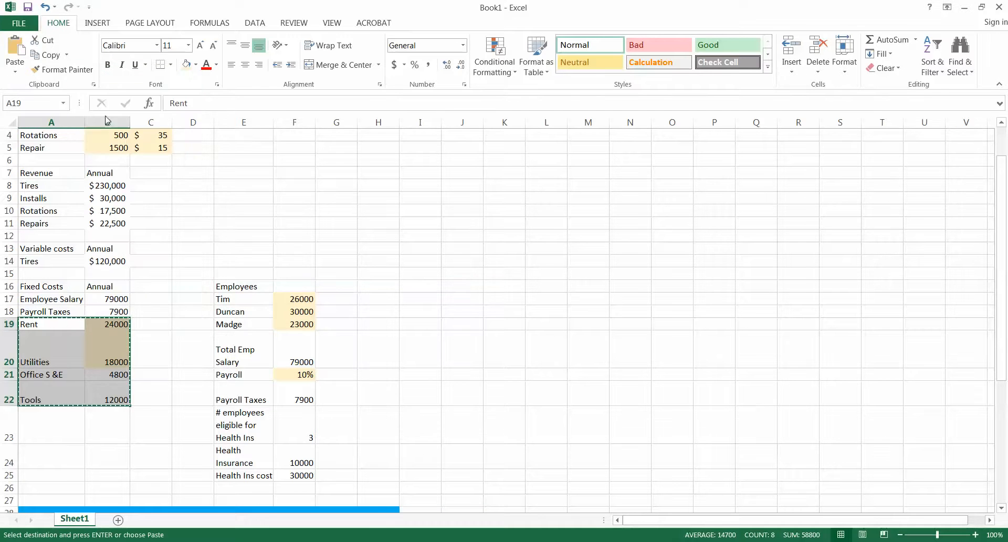
click(41, 345)
right_click(42, 347)
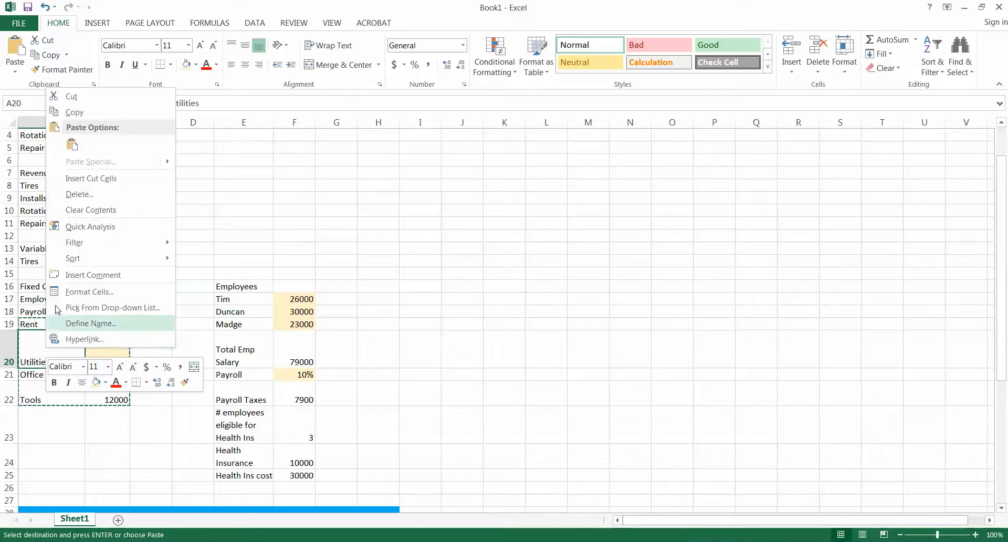
click(71, 146)
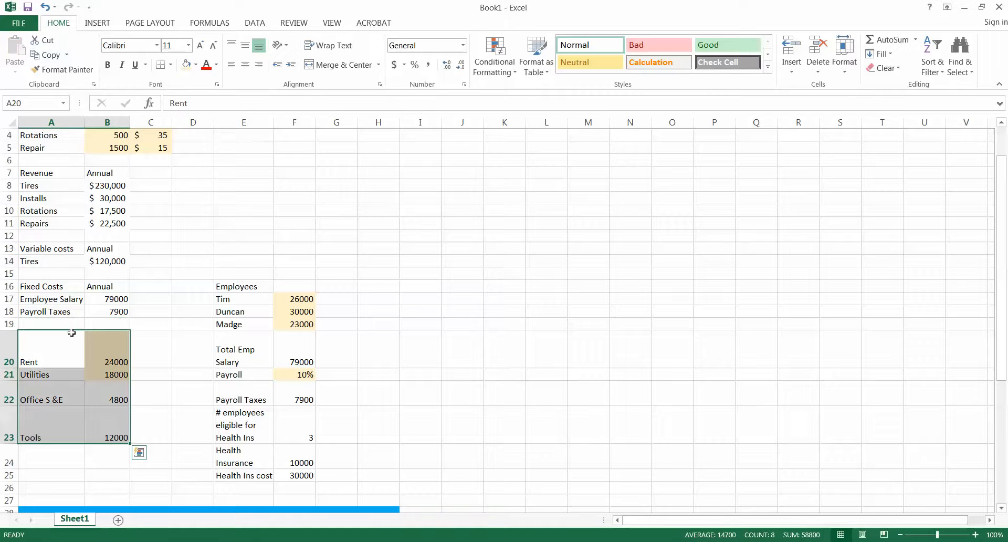
click(112, 362)
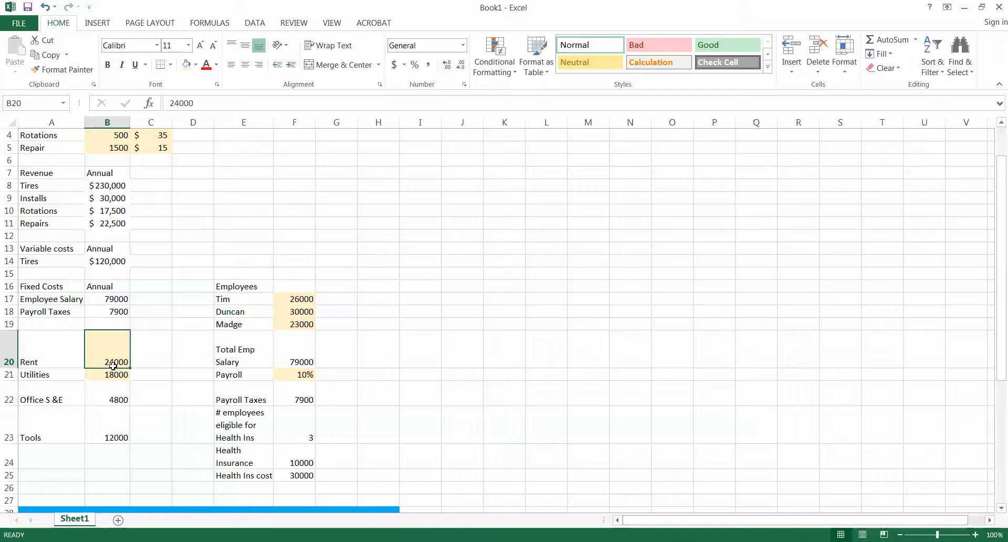
click(114, 376)
click(113, 395)
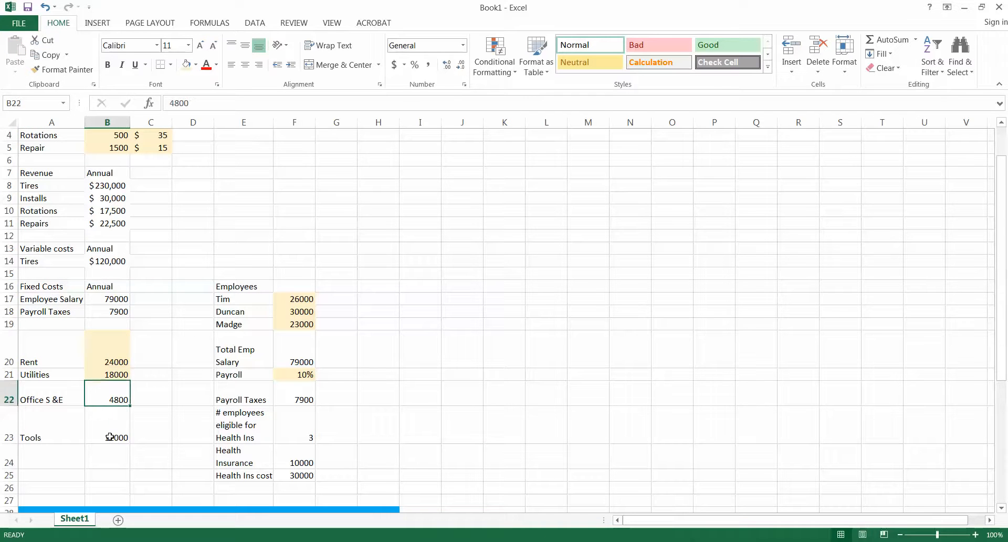
click(111, 436)
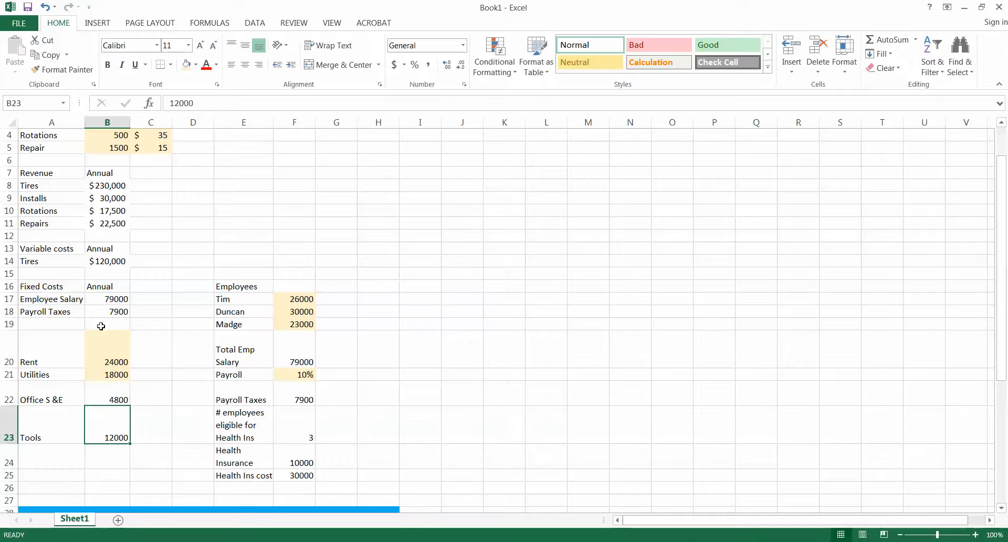
Step: Add a Health Insurance line in A19 of the fixed costs and link its amount in B19 with =F25
click(74, 321)
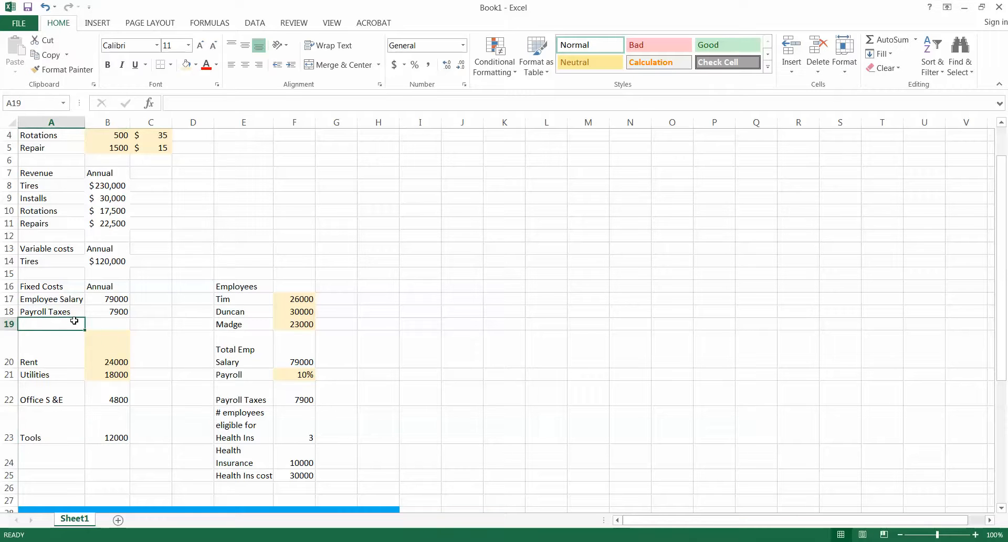
text(Health Insurance)
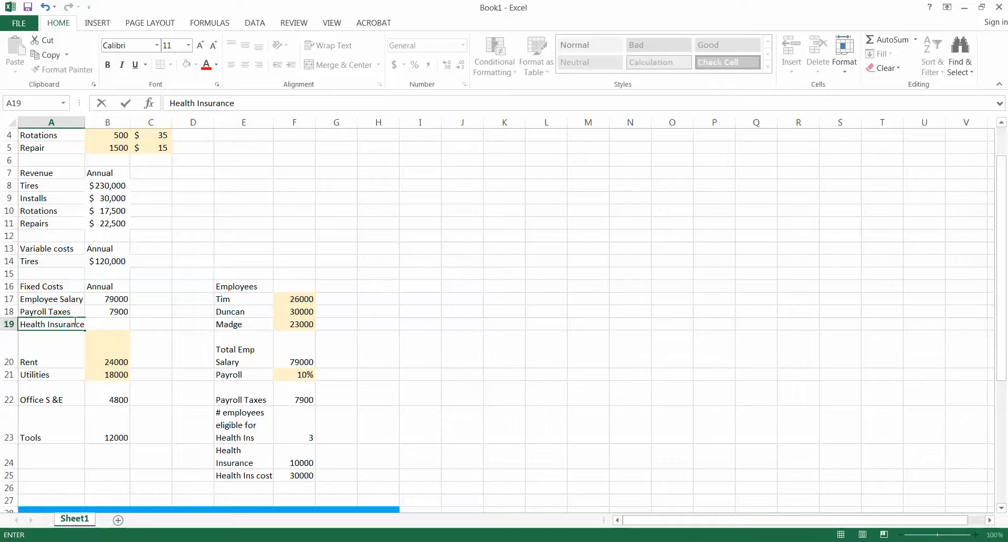
key(Tab)
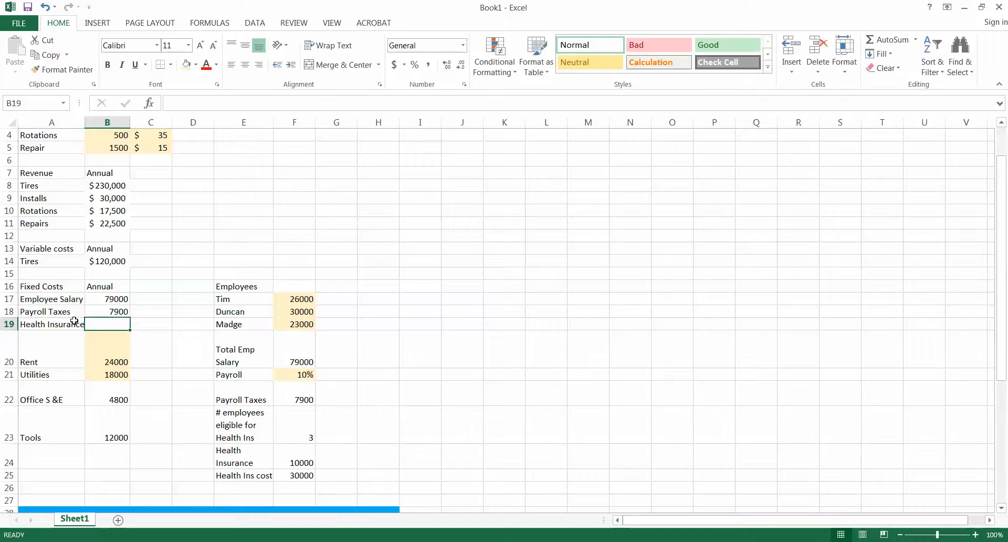
text(=)
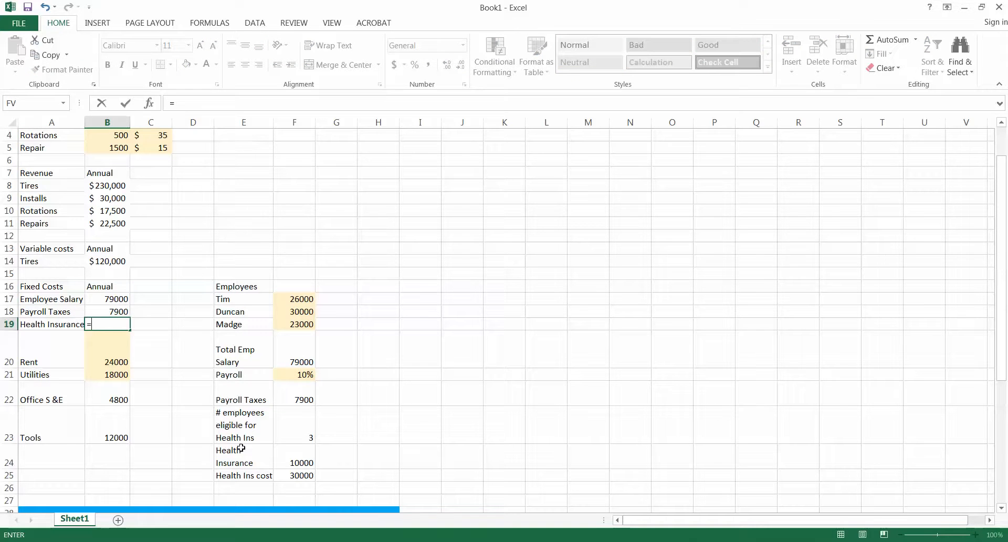
click(303, 472)
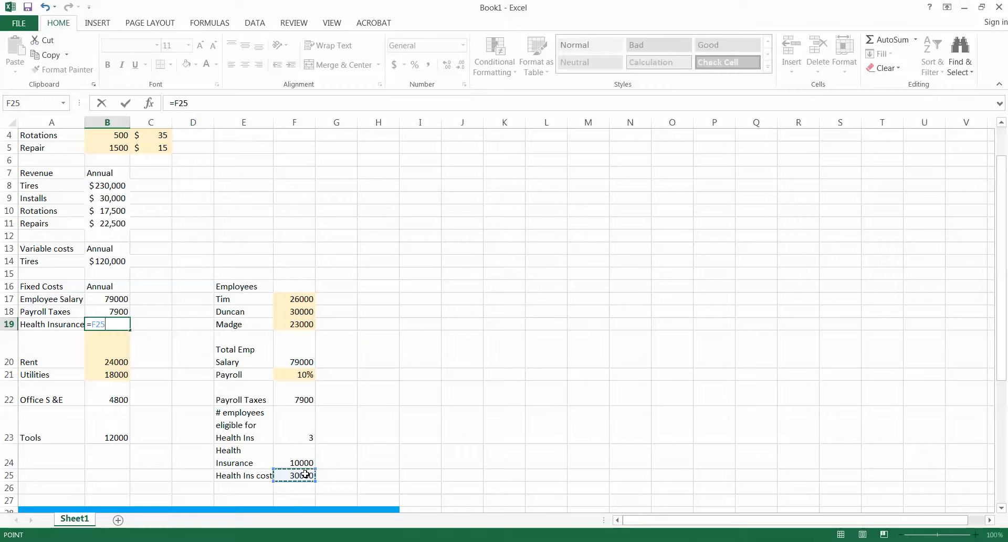
key(Return)
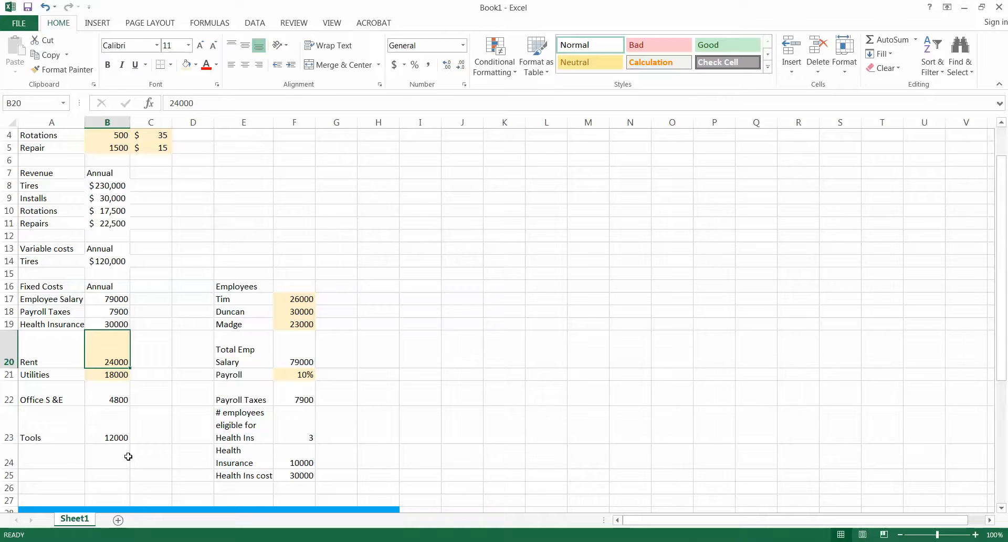
Step: Enter the label Subtotal Fixed Cost in A24 below Tools and wrap its text
click(68, 458)
text(Subtotal Fixed Cost)
key(Return)
click(69, 459)
click(329, 45)
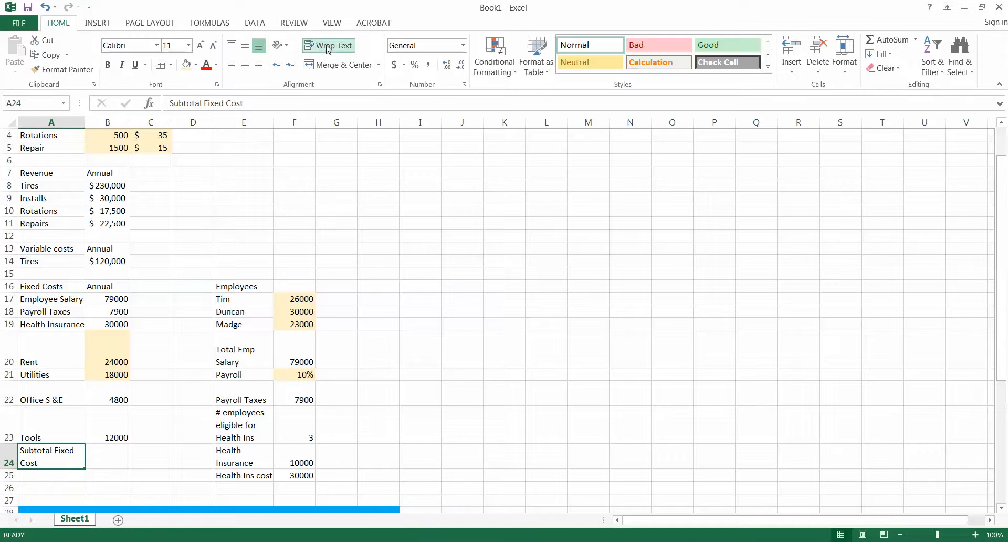
Step: Total the fixed costs in B24 with the formula =SUM(B17:B23)
click(126, 461)
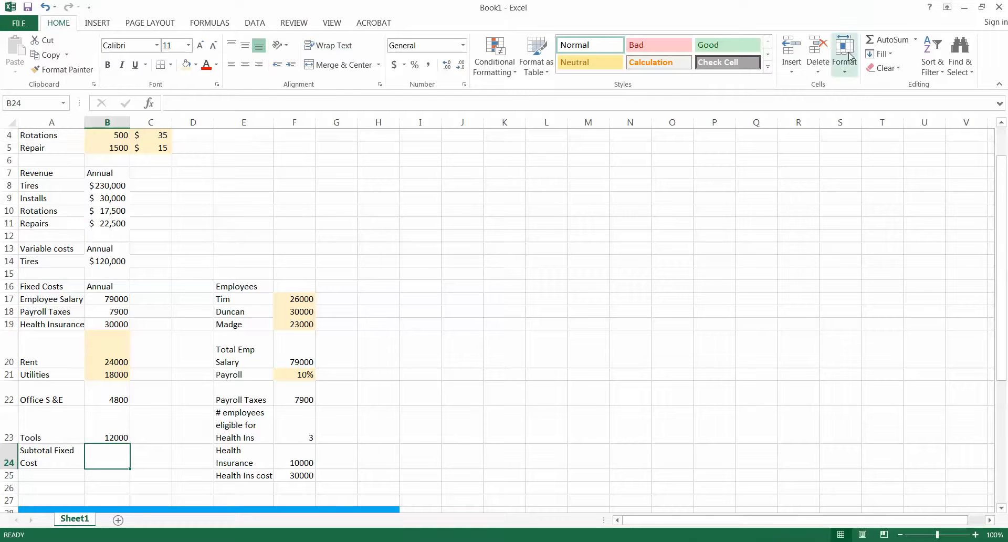
click(885, 44)
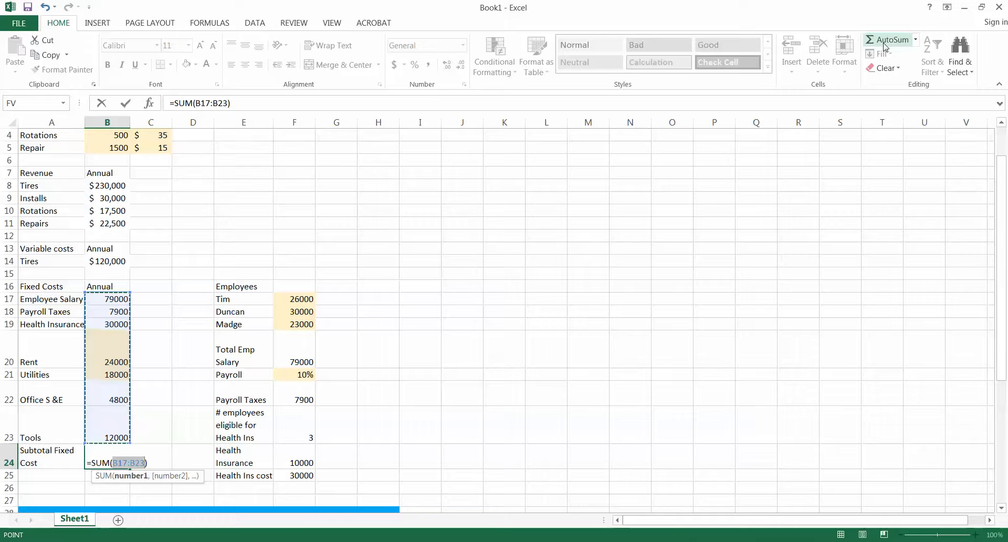
key(Return)
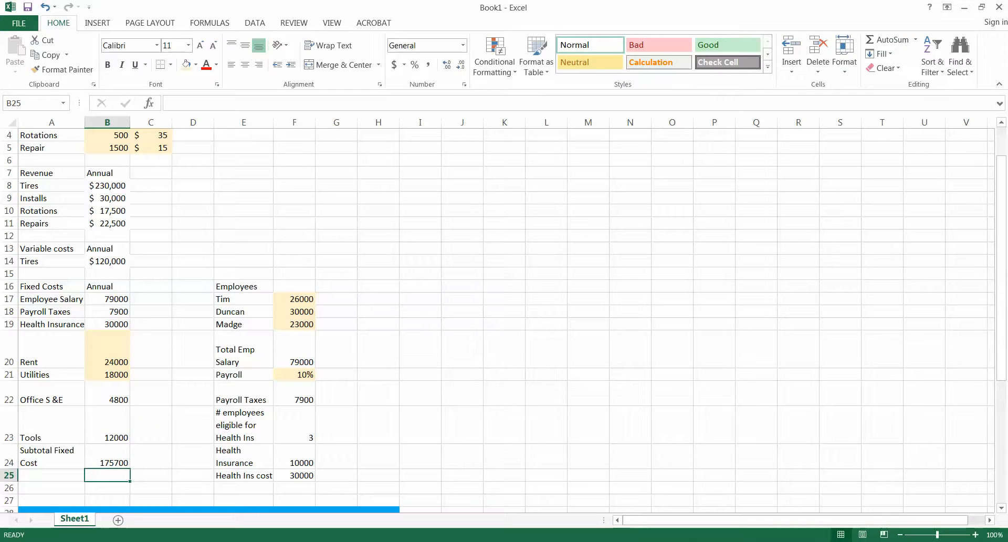
Step: Copy the fixed cost labels from A17:A24 into A34:A41, below the Fixed Costs heading of the profit section
mouse_move(239, 541)
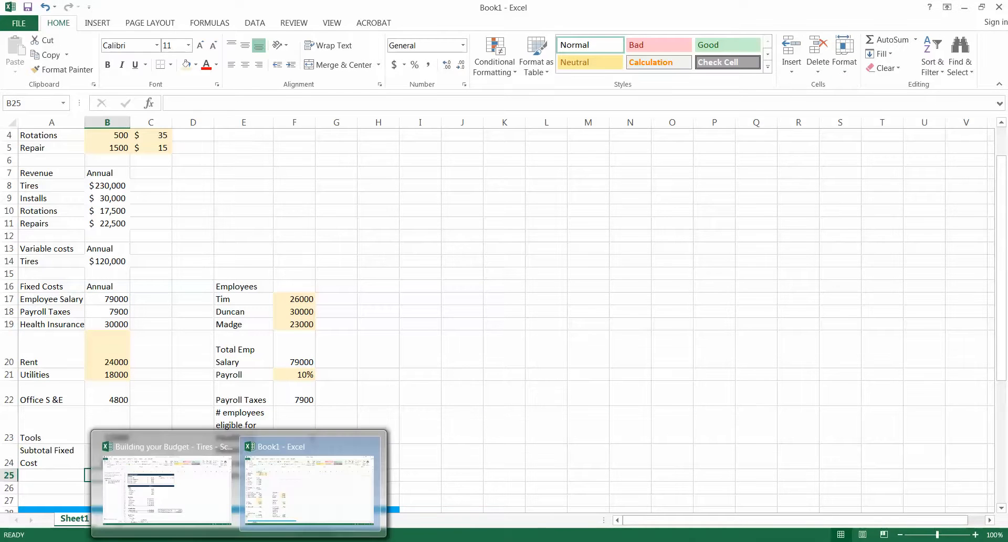
click(463, 425)
scroll(463, 425, down, 3)
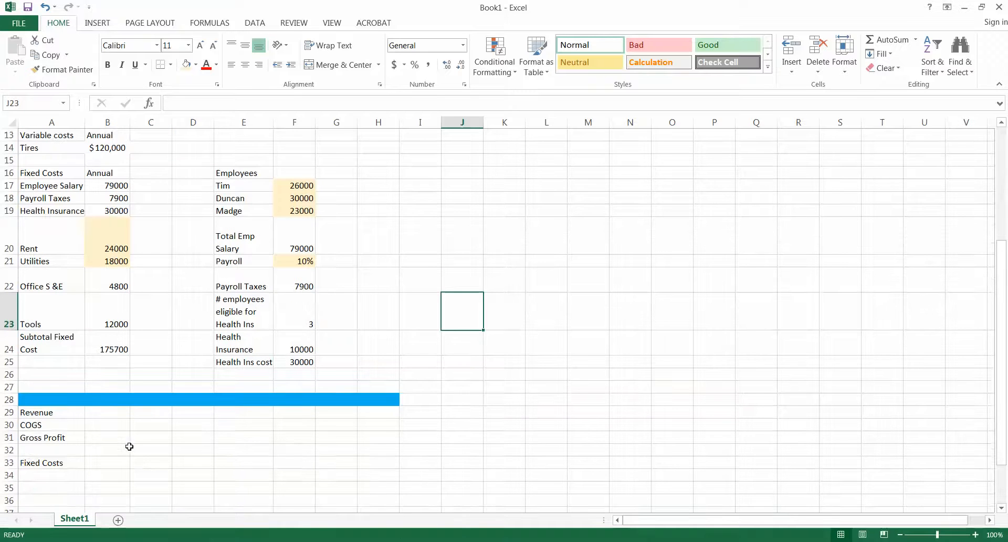
click(126, 413)
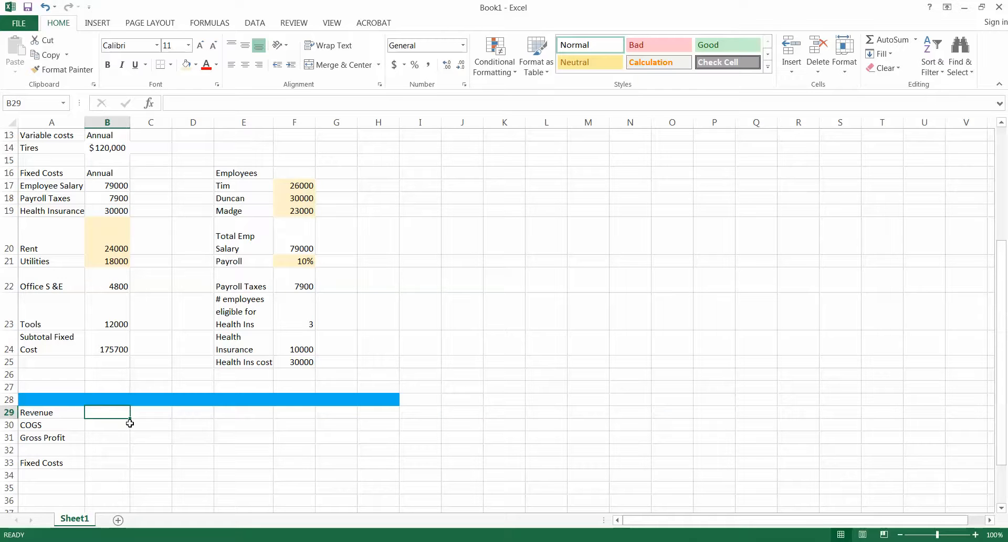
drag(54, 187, 56, 334)
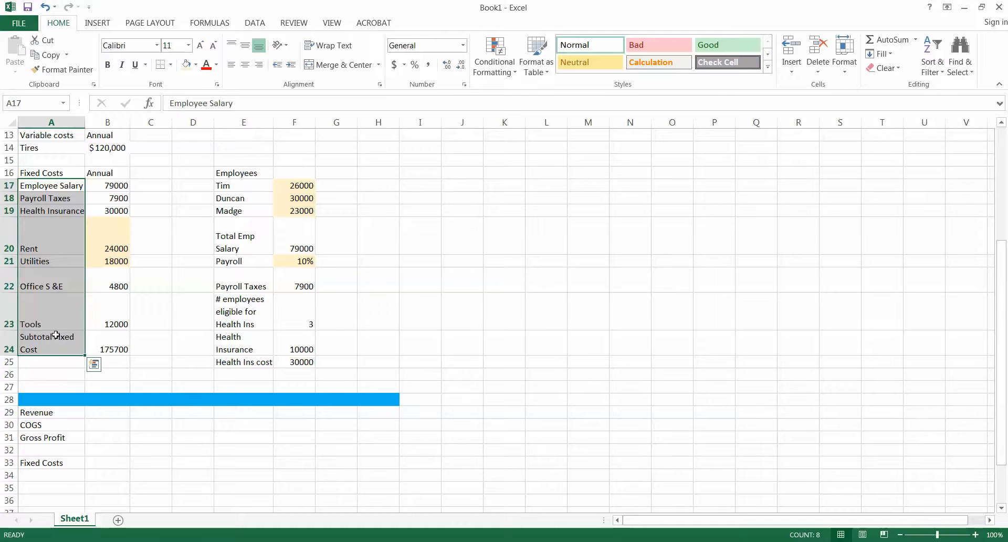
key(ctrl+c)
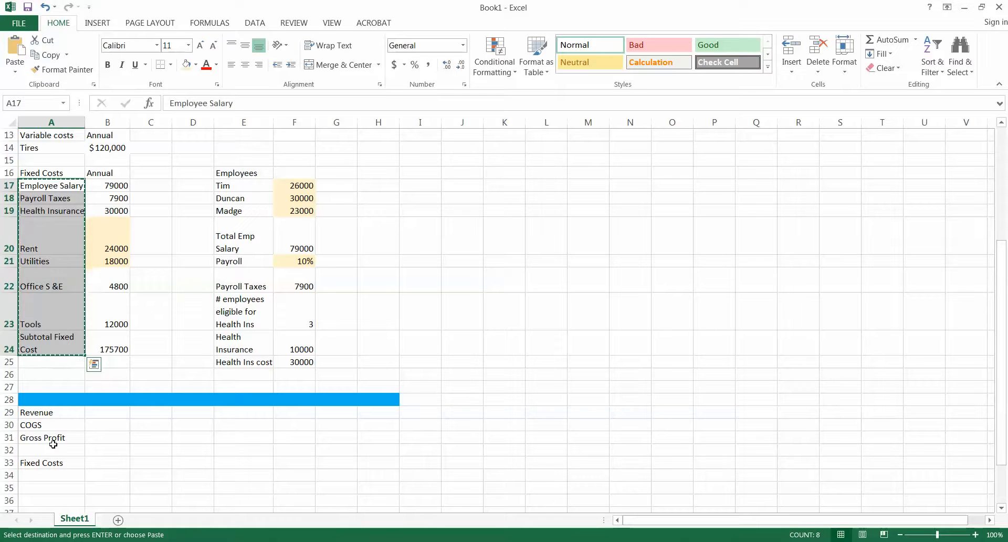
click(37, 474)
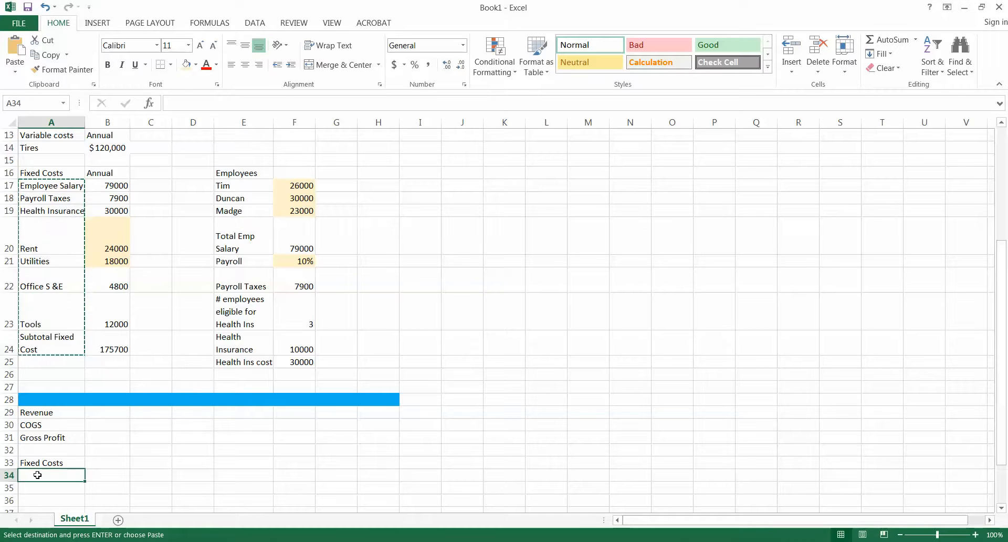
key(ctrl+v)
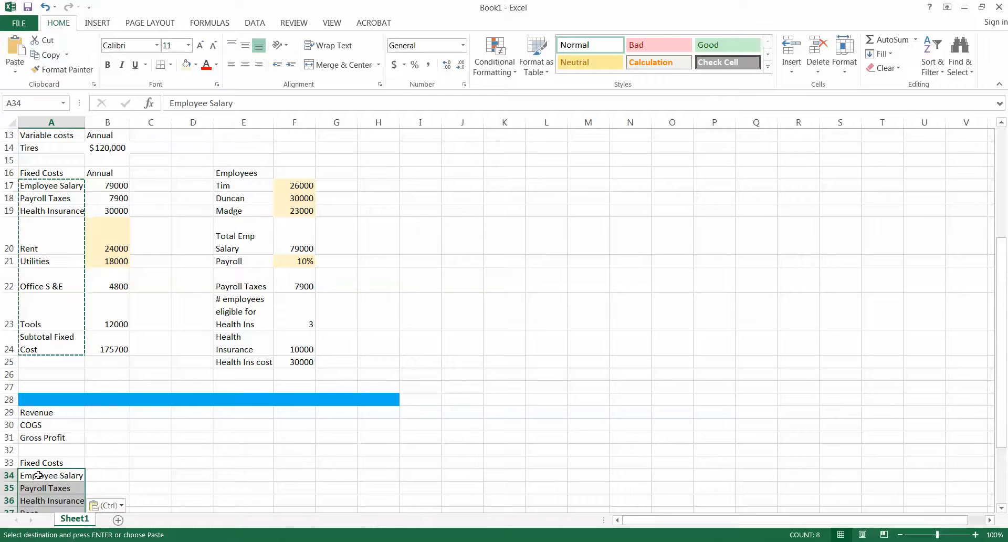
scroll(37, 475, down, 3)
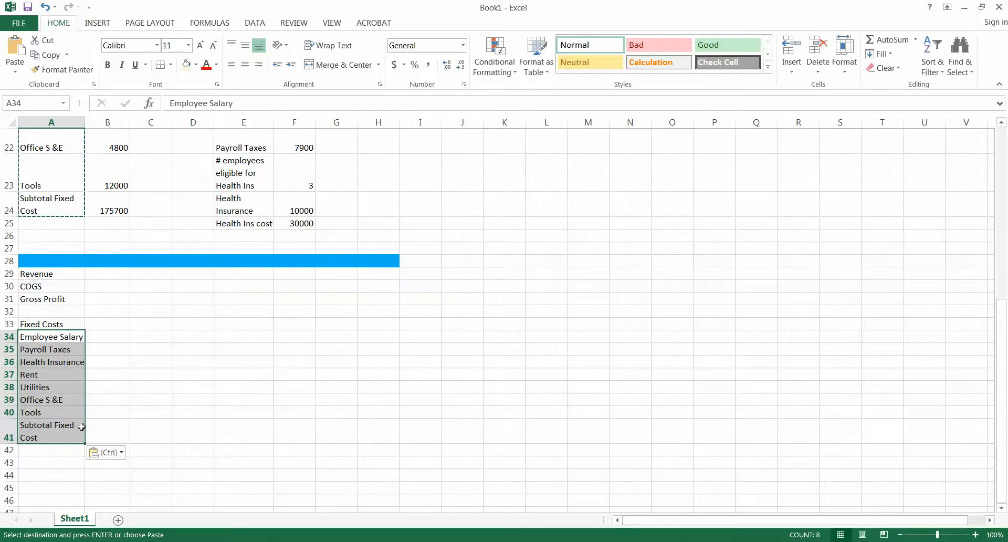
Step: Insert a blank row at row 12, directly below the Repairs revenue line
scroll(79, 425, up, 2)
click(111, 375)
scroll(115, 375, up, 3)
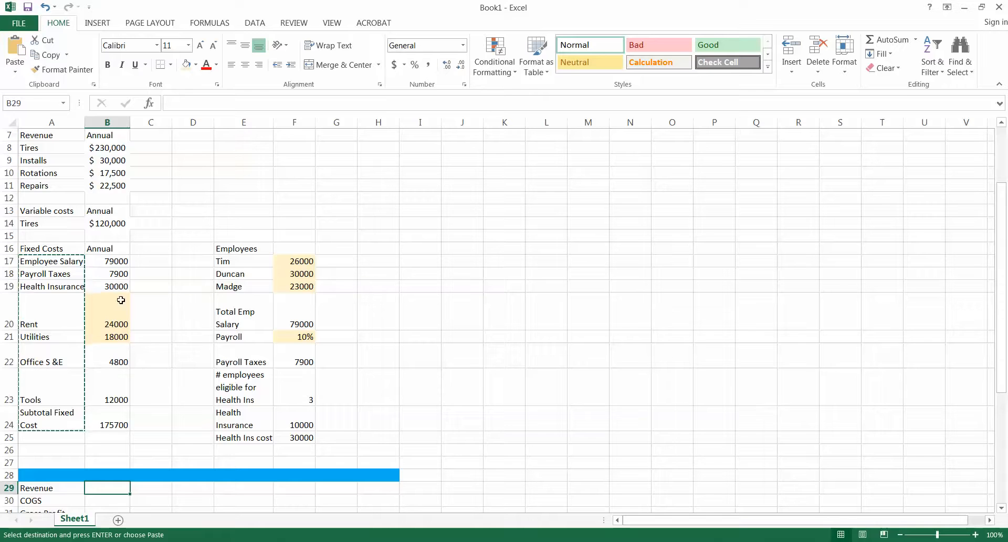
scroll(139, 294, up, 2)
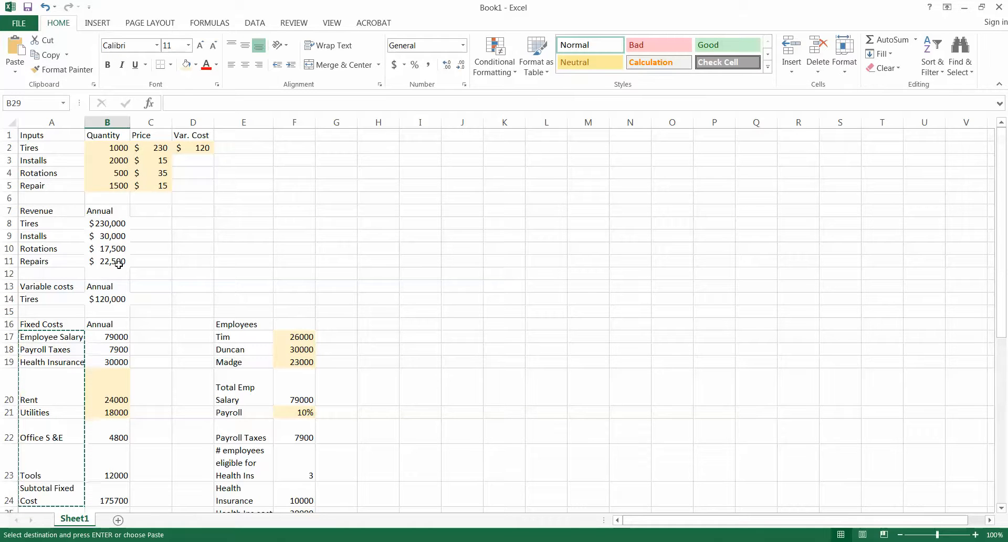
click(64, 273)
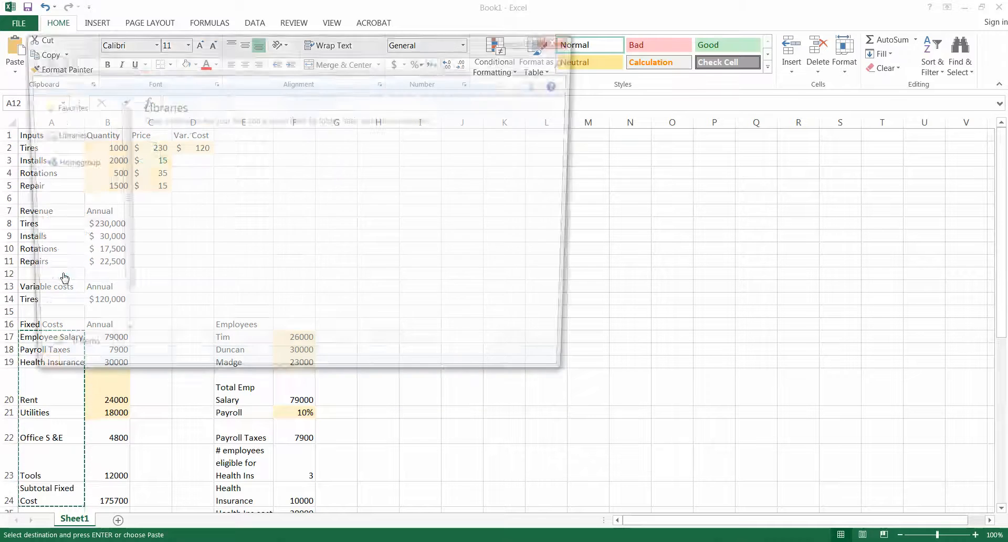
key(super+e)
click(563, 39)
click(54, 272)
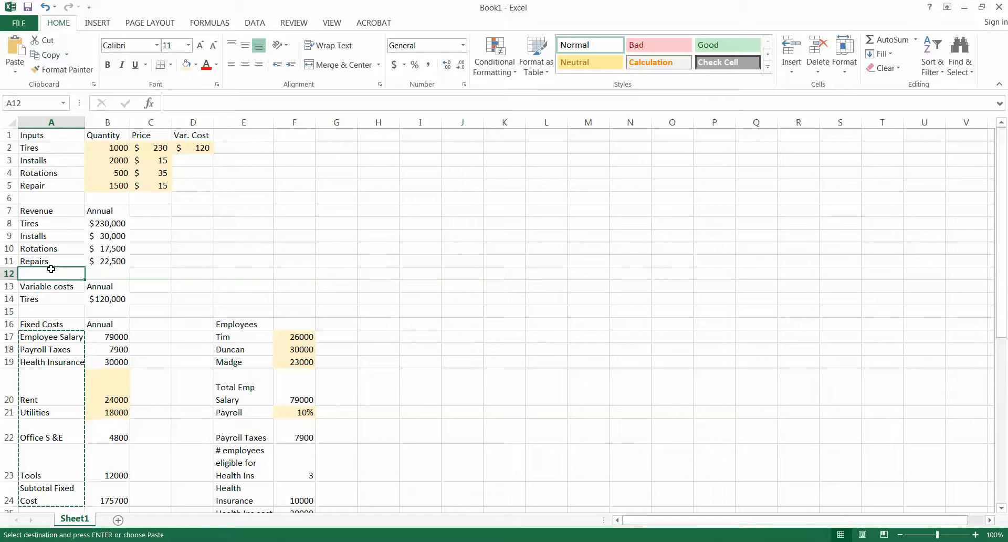
key(alt+i)
text(r)
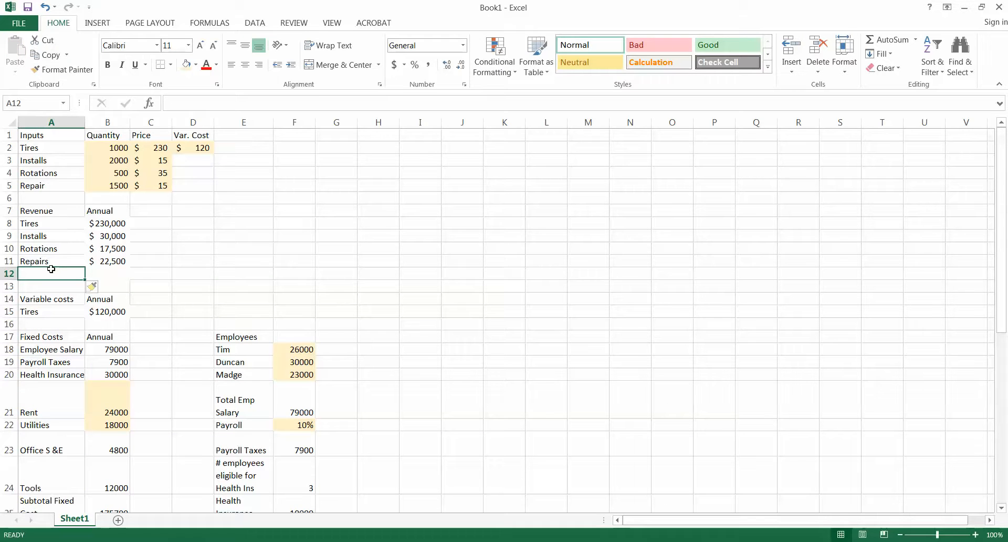
Step: Enter the label Total Revenue in A12 and sum the four annual revenue amounts in B12
text(Total Revenue)
key(Tab)
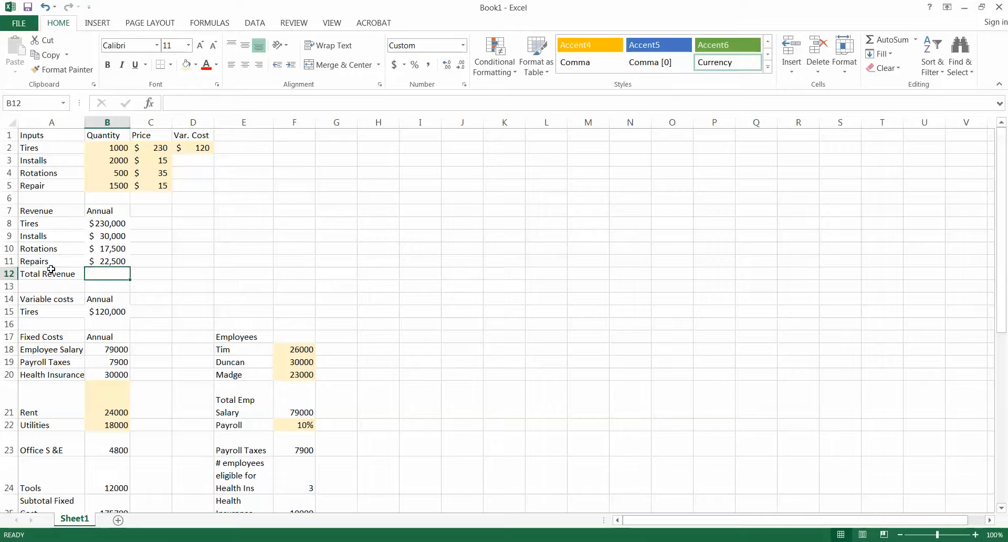
click(895, 42)
key(Return)
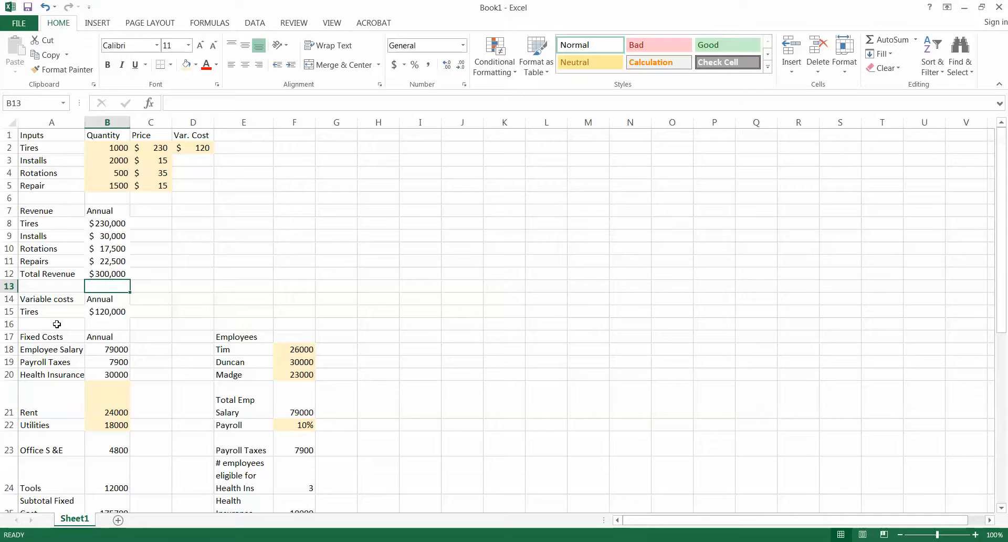
Step: Link the profit section's Revenue in B30 to total revenue with the formula =B12
click(105, 312)
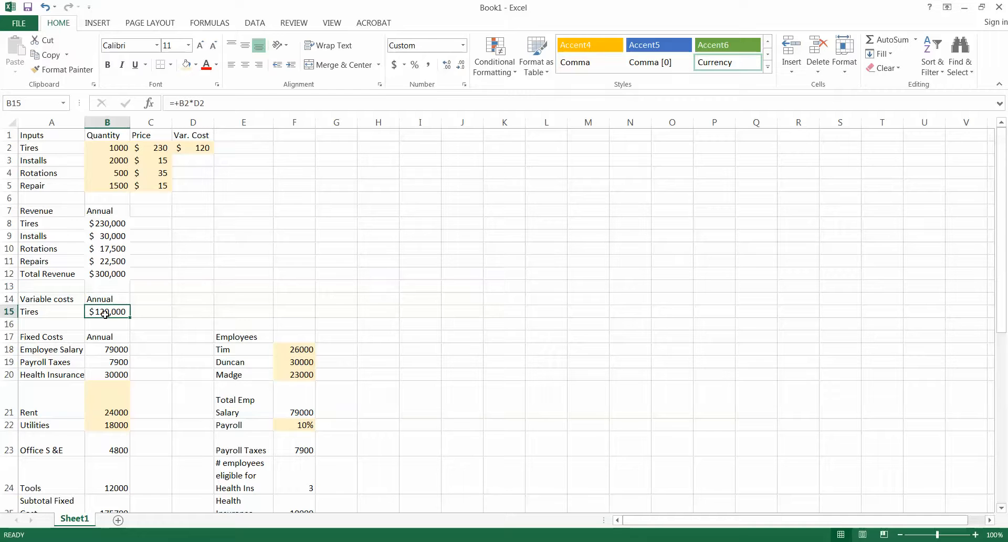
scroll(110, 422, down, 3)
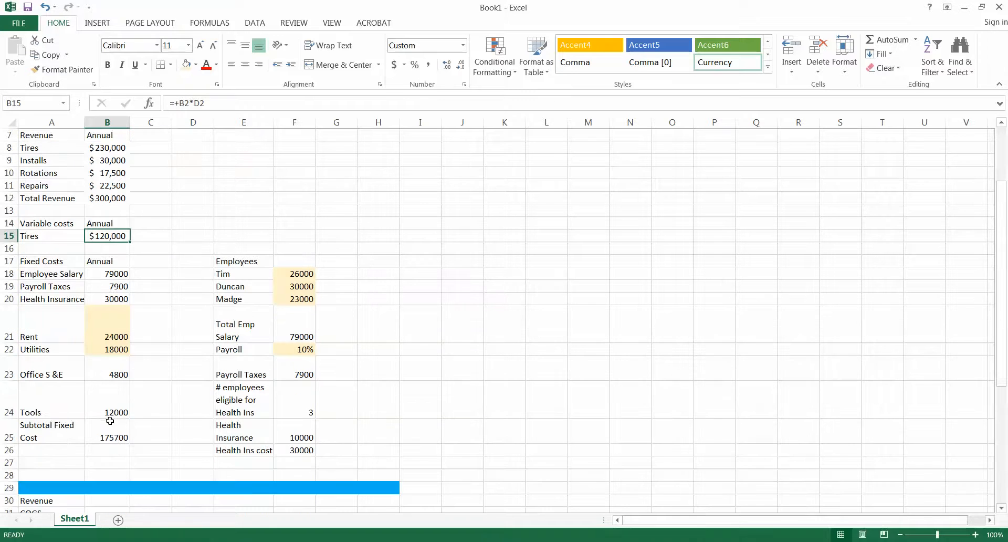
scroll(108, 431, down, 4)
click(113, 346)
text(=)
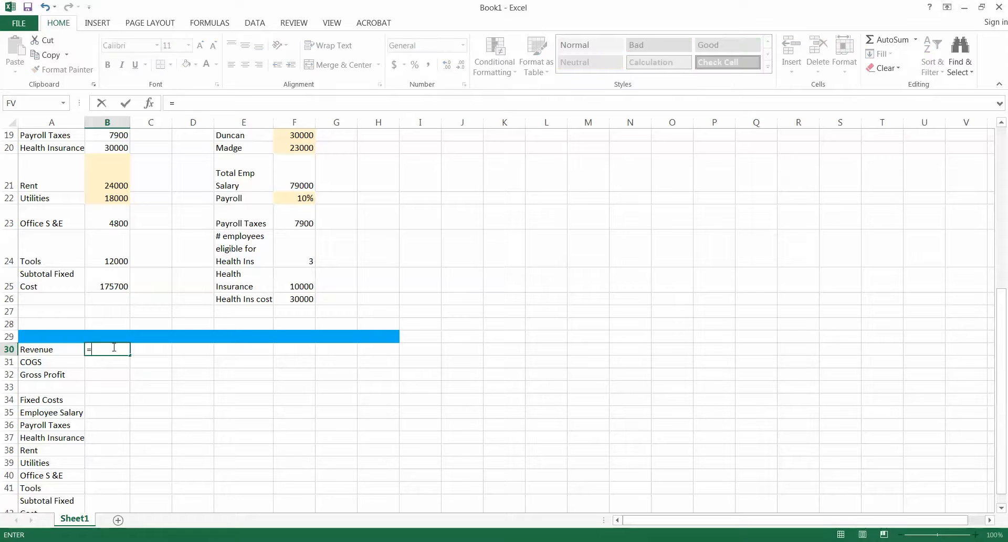
scroll(114, 347, up, 2)
scroll(121, 154, up, 2)
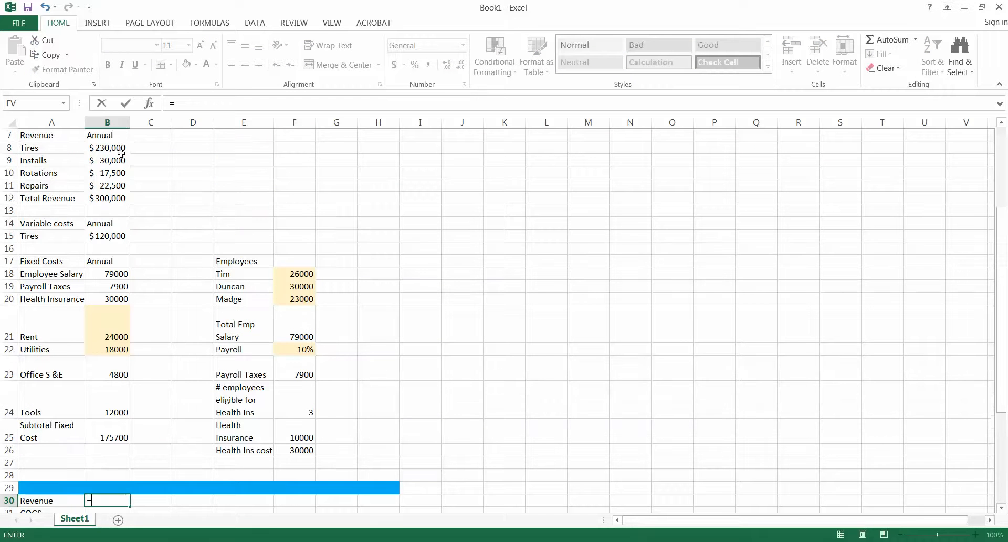
click(107, 198)
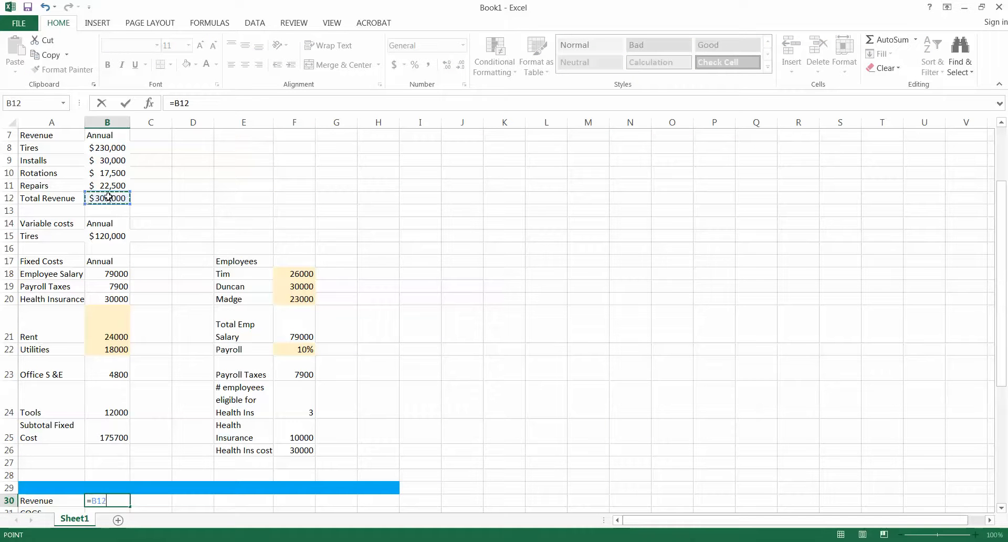
key(Return)
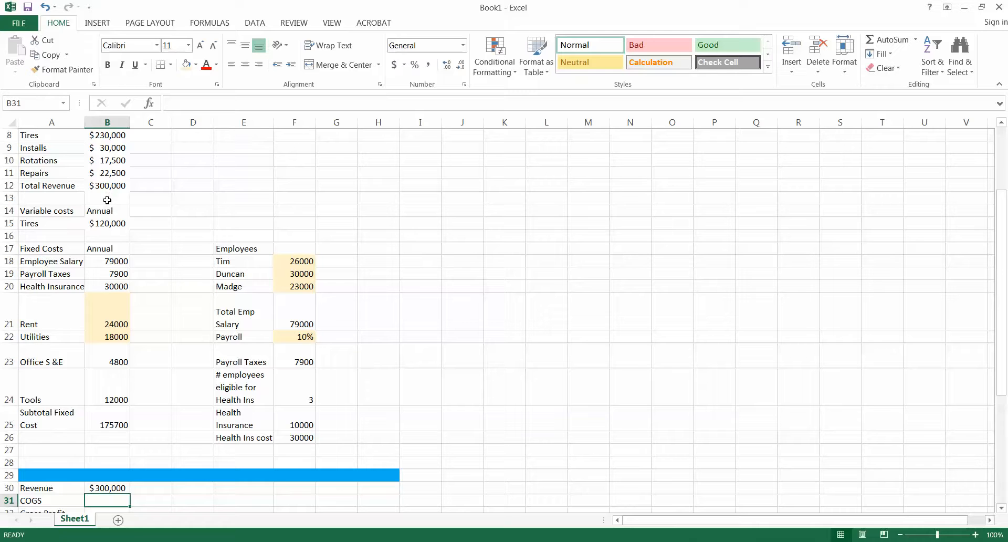
Step: Link COGS in B31 to the annual variable tire cost with the formula =B15
text(=)
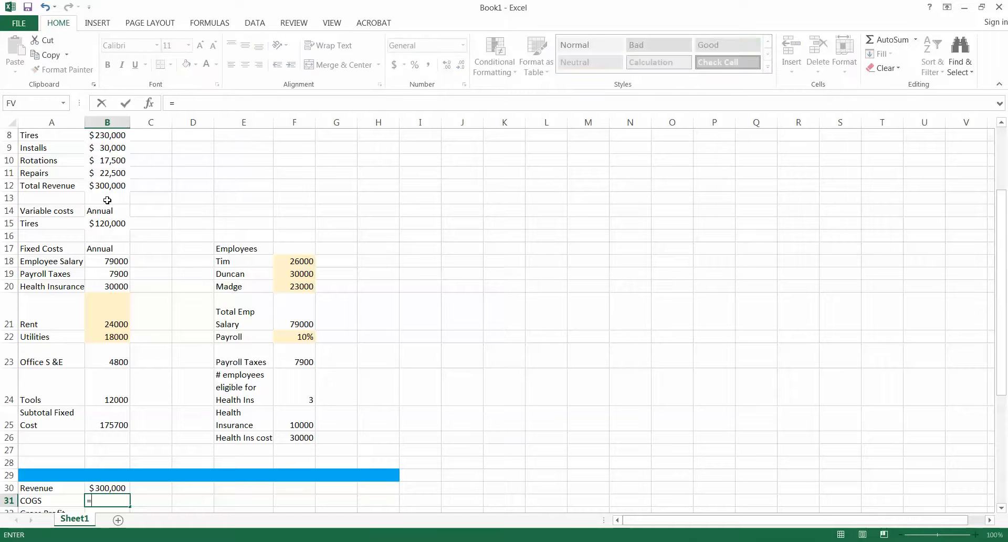
click(106, 221)
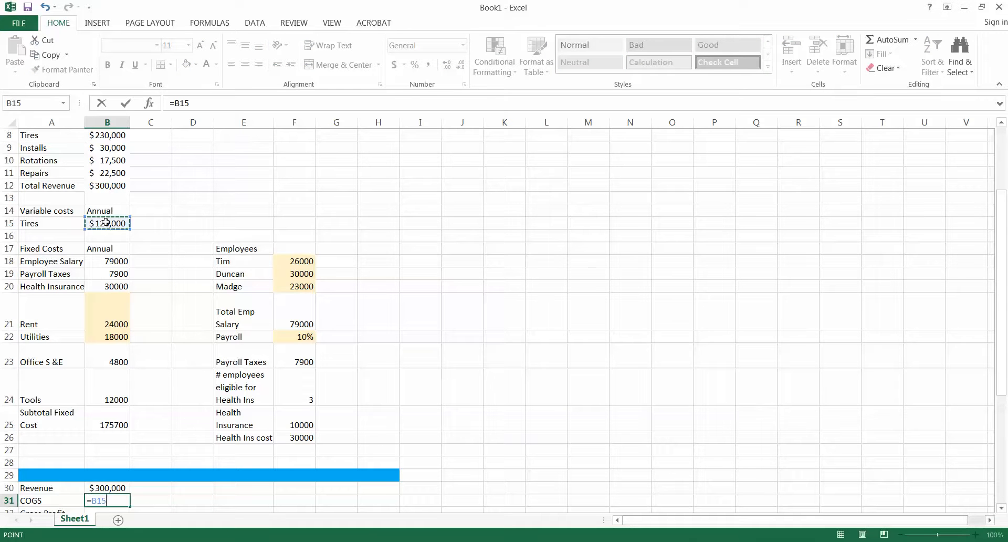
key(Return)
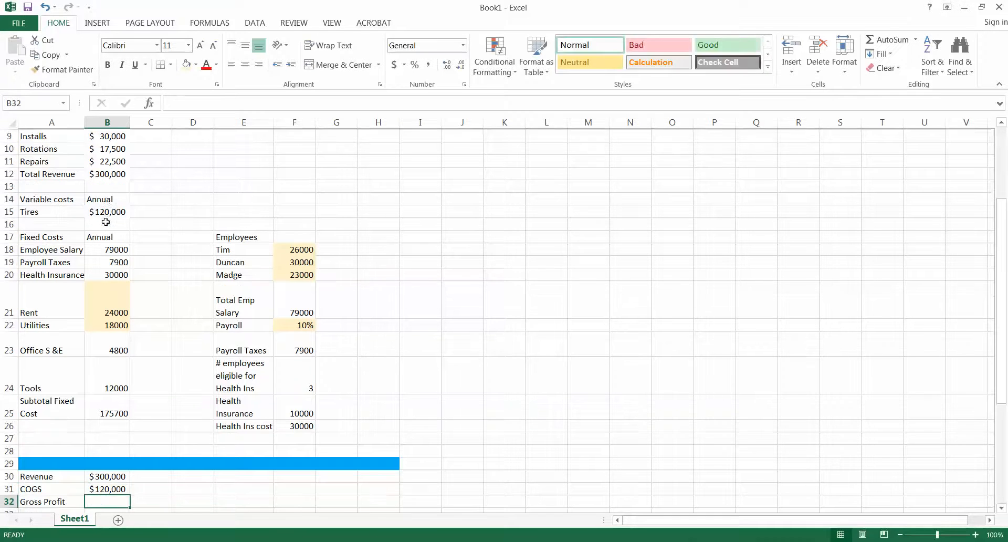
Step: Calculate Gross Profit in B32 with the formula =B30-B31
text(=)
key(Up)
key(Up)
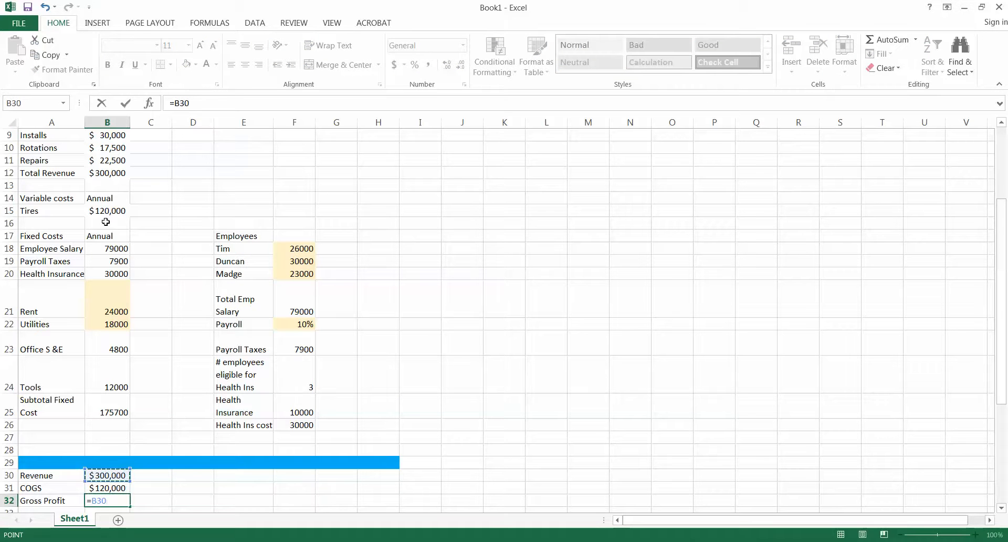
text(-)
key(Up)
key(ctrl+Return)
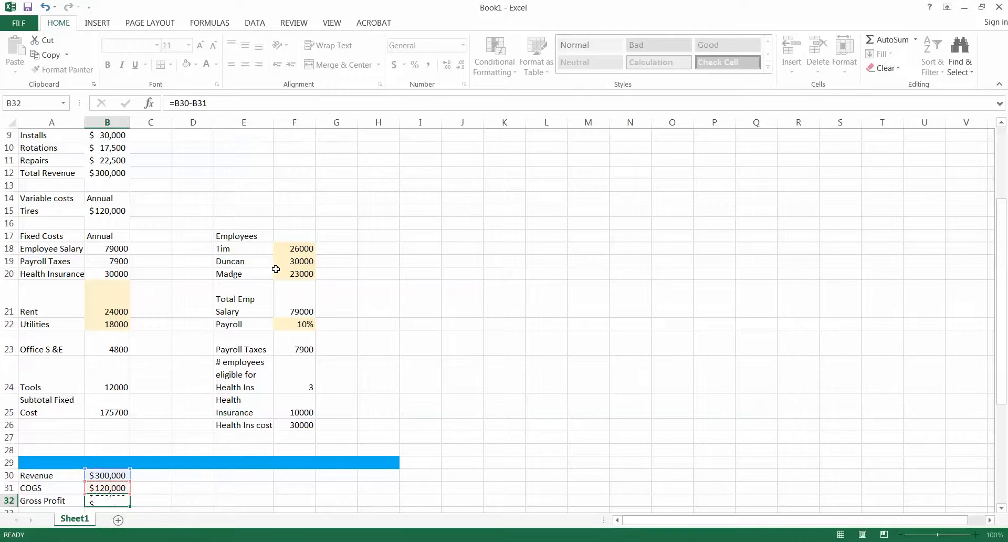
key(Return)
Step: Link the profit section's Employee Salary in B35 to the annual fixed cost with =B18
scroll(276, 269, down, 2)
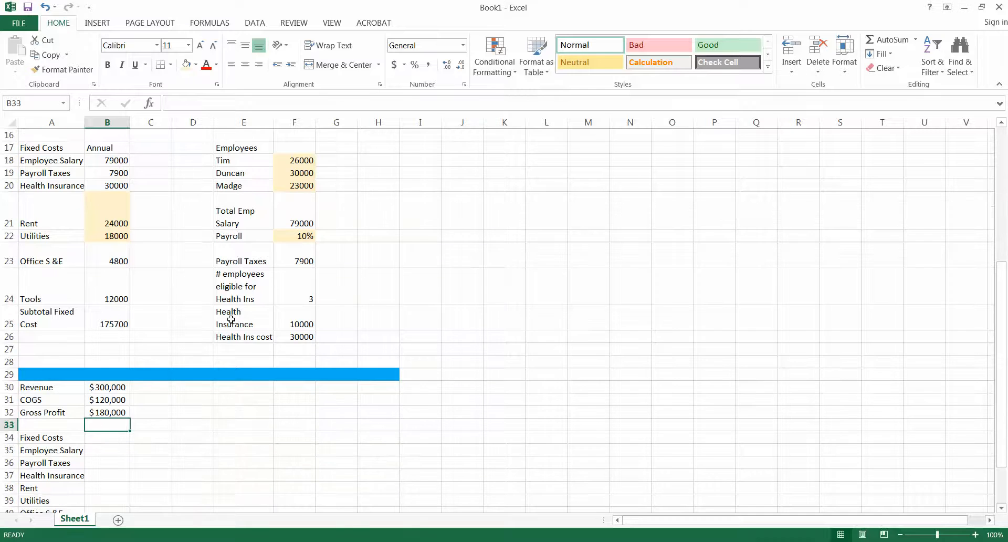
click(110, 436)
click(112, 447)
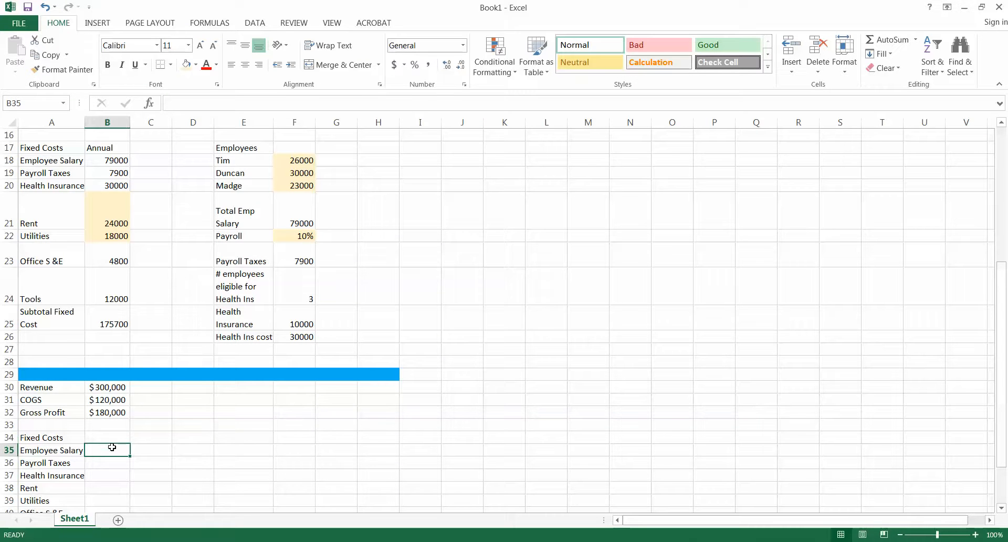
text(=)
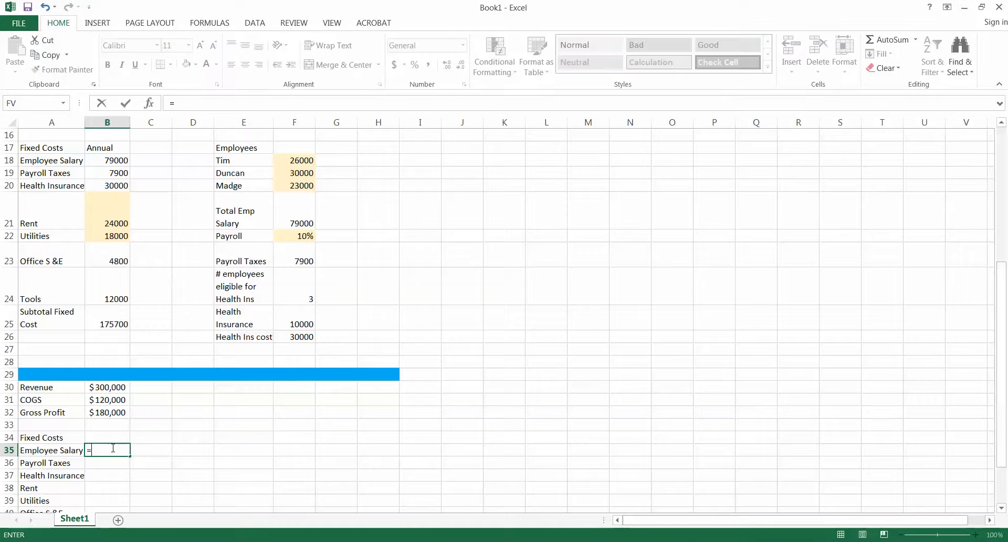
click(118, 162)
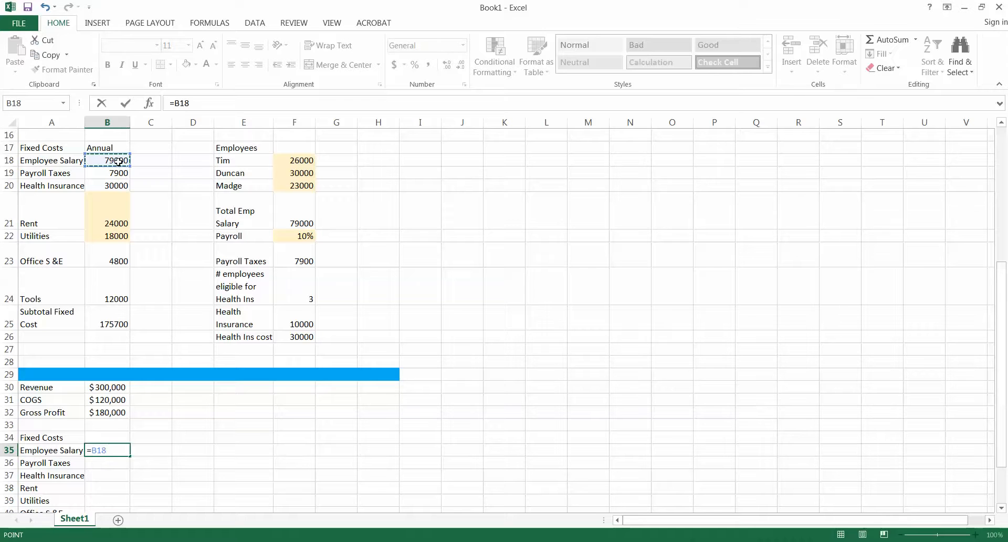
key(Return)
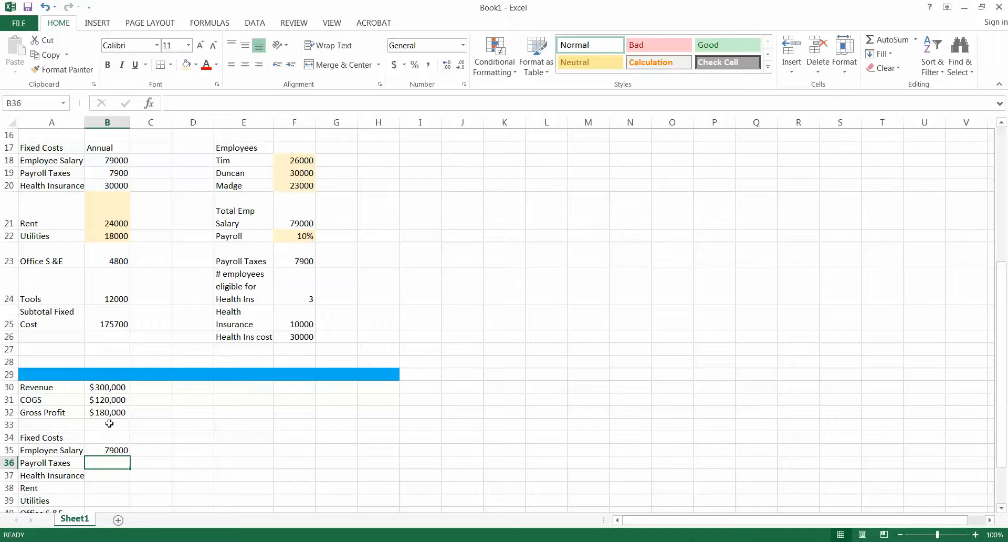
Step: Link Payroll Taxes in B36 with =B19 and Health Insurance in B37 with =B20
text(=)
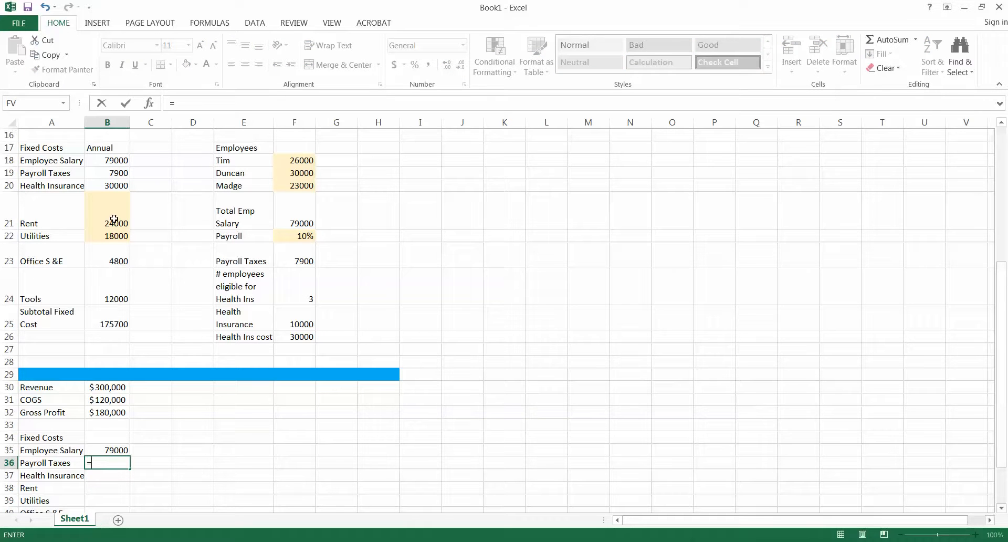
click(123, 171)
key(Return)
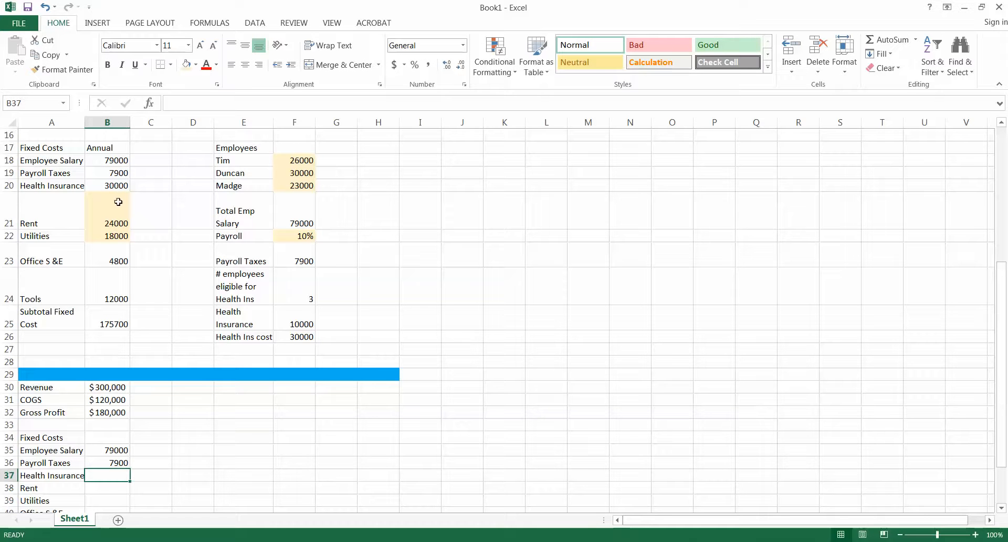
text(=)
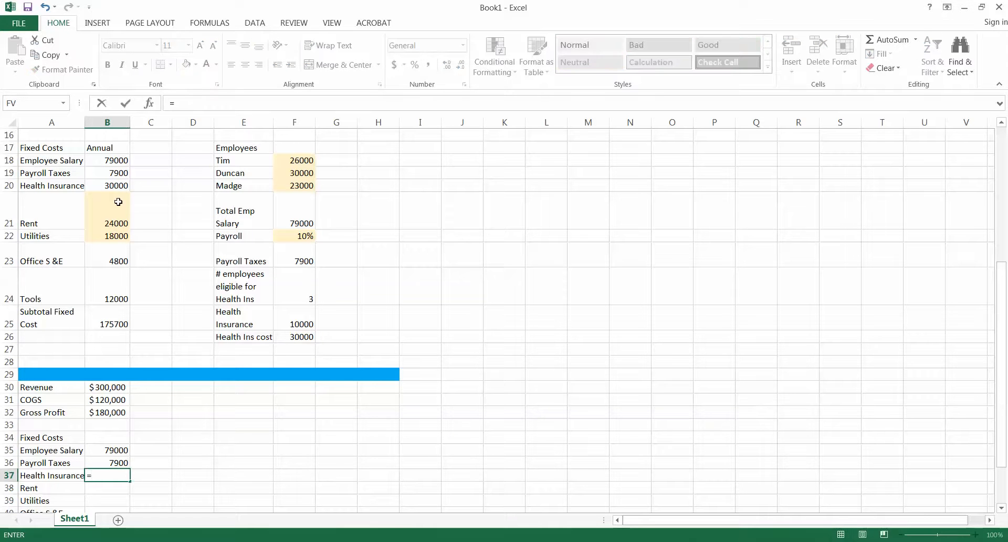
click(125, 184)
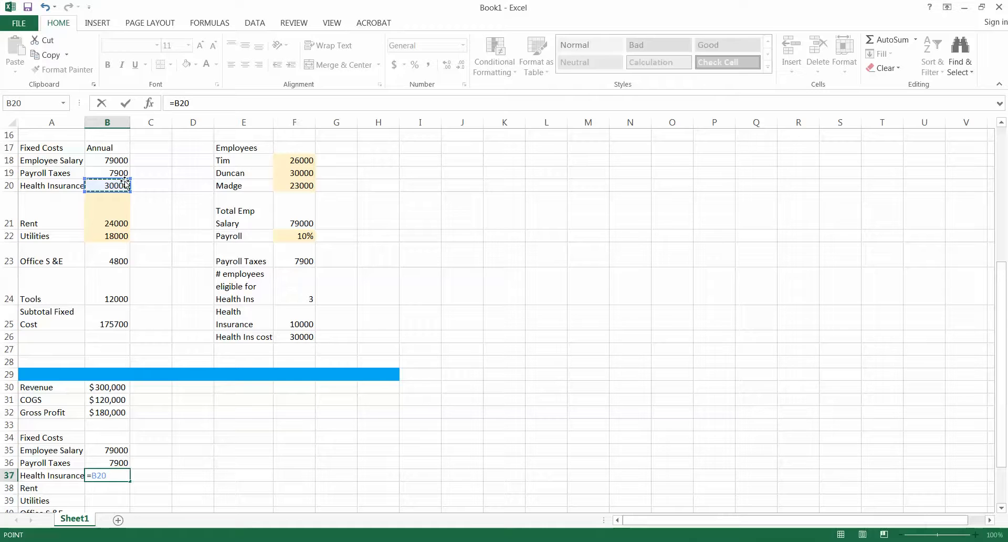
key(Return)
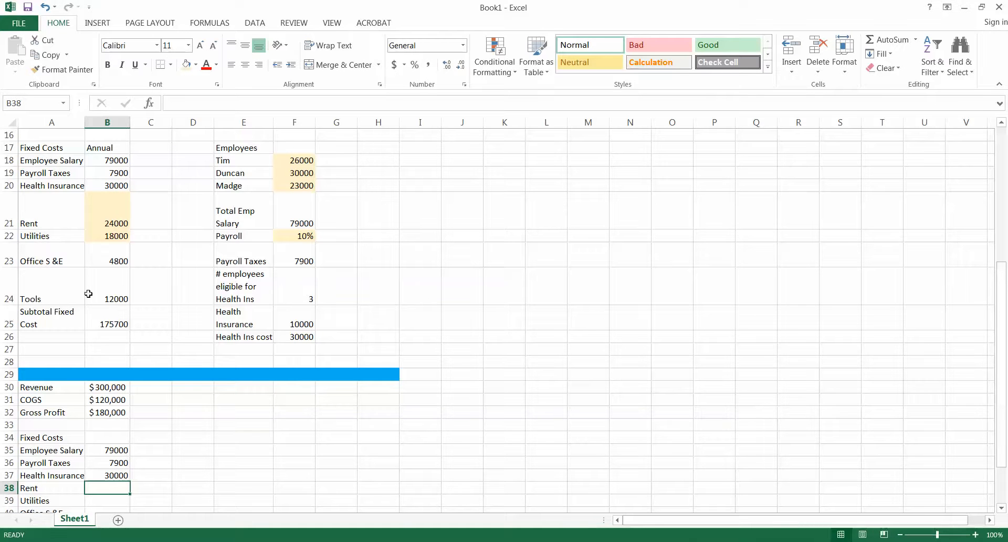
Step: Fill the Health Insurance formula from B37 down to B41 for Rent, Utilities, Office S &E and Tools
click(117, 474)
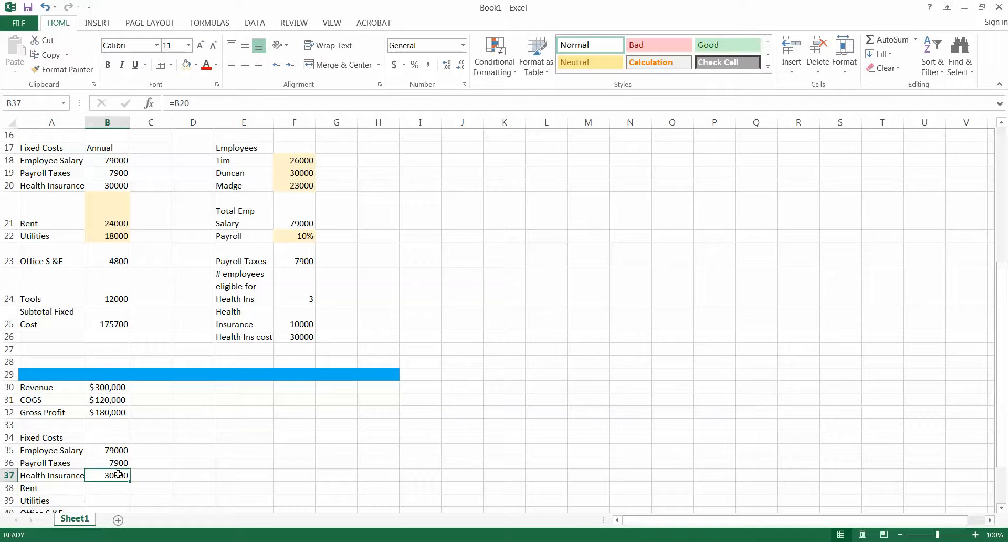
scroll(118, 474, down, 2)
drag(131, 379, 128, 428)
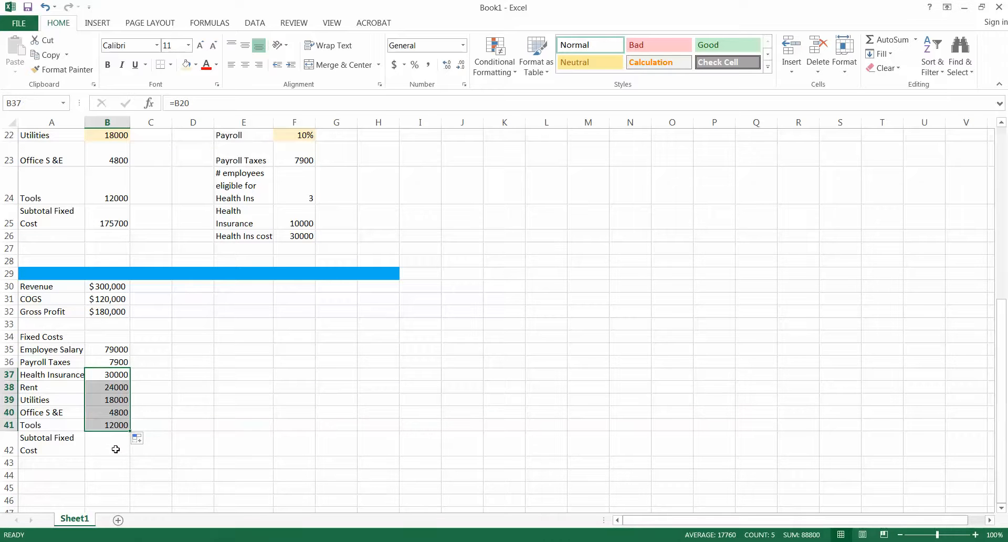
Step: Total the profit section's fixed costs in B42 with the formula =SUM(B35:B41)
click(116, 449)
click(892, 40)
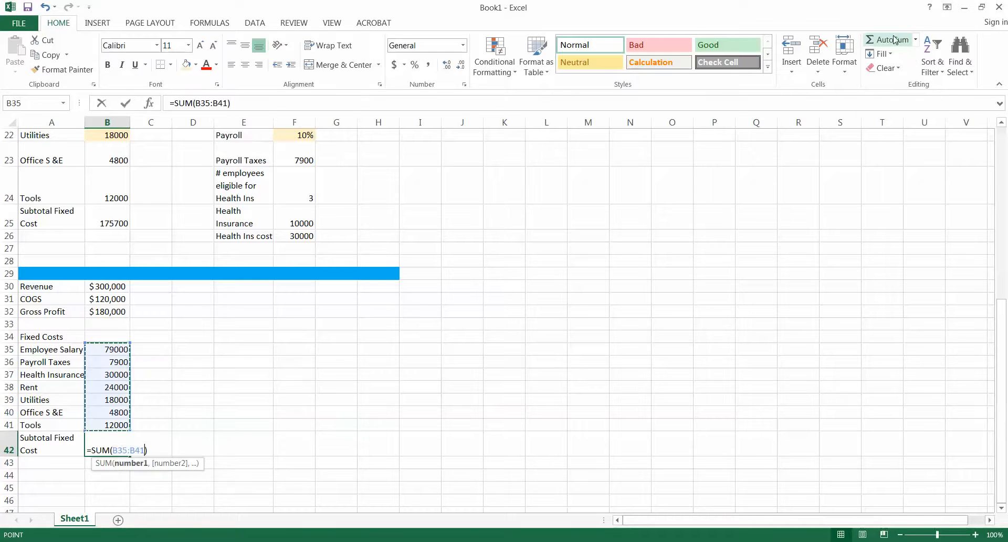
key(Return)
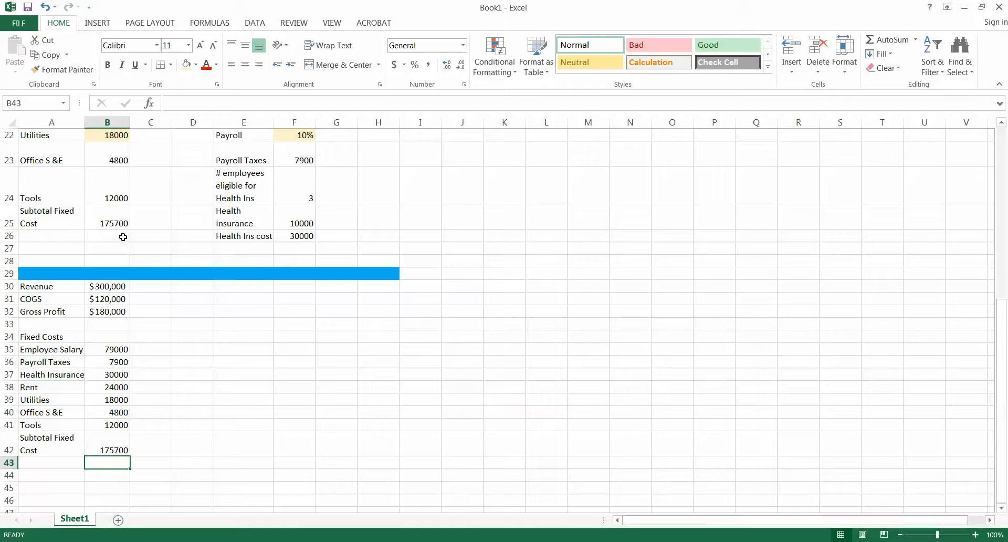
Step: Label cell A44 Operating Profit beneath the profit section's fixed cost subtotal
click(80, 477)
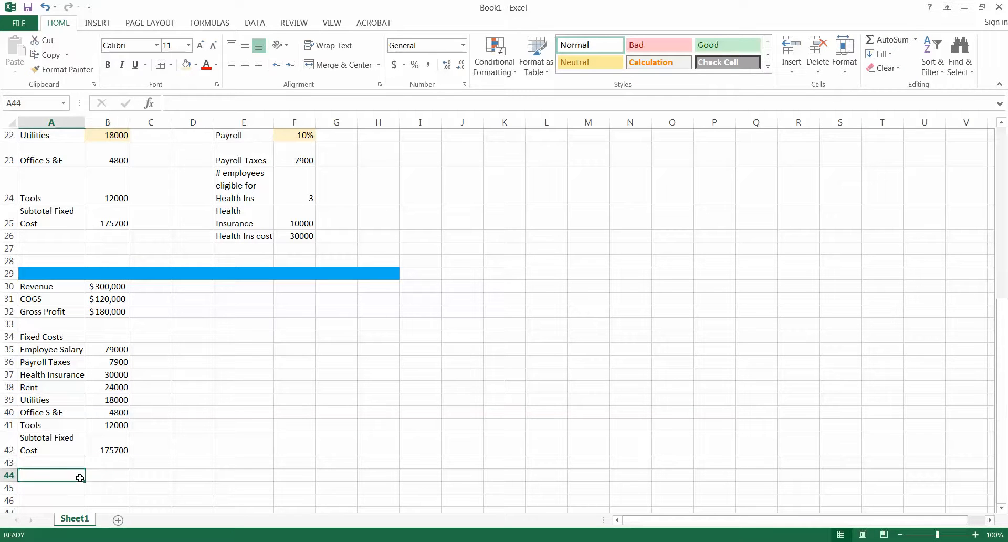
text(Operating Profit)
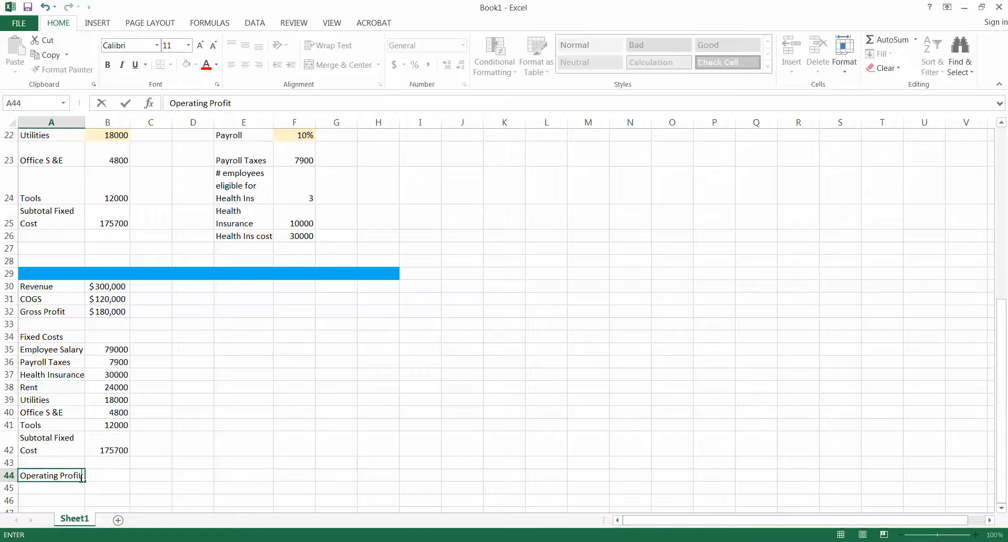
key(Tab)
Step: Try to calculate the operating profit in B44 with the formula =B32=B42
text(=)
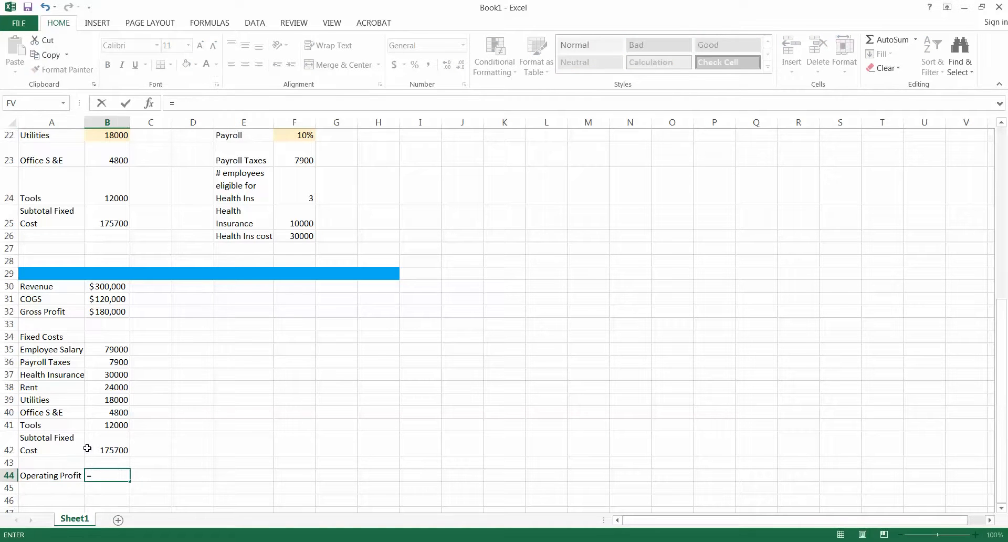
click(111, 313)
text(=)
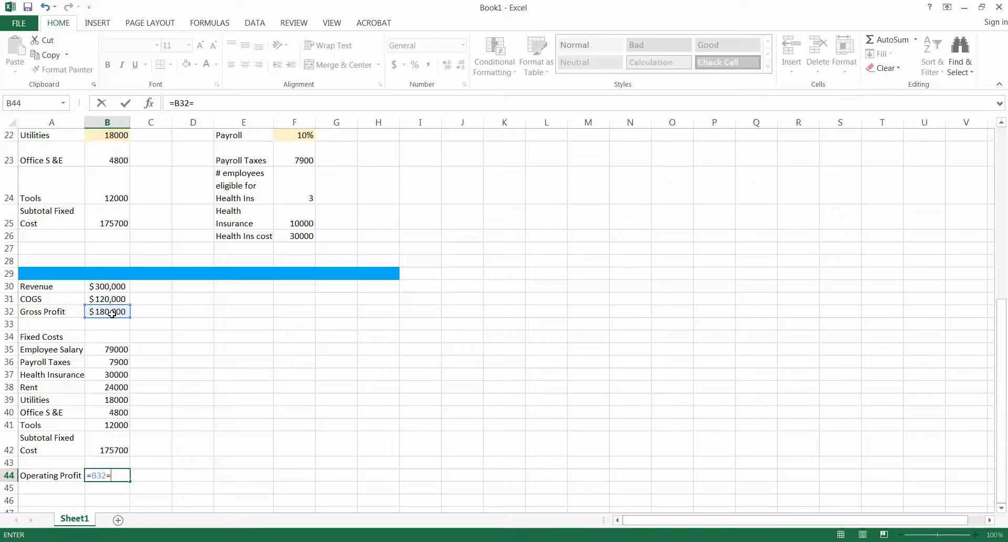
click(116, 448)
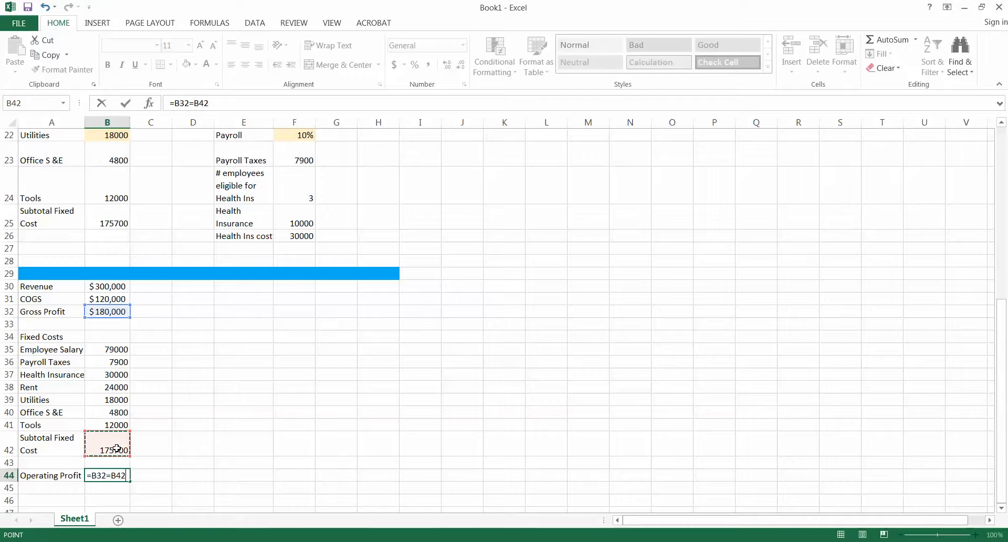
key(Return)
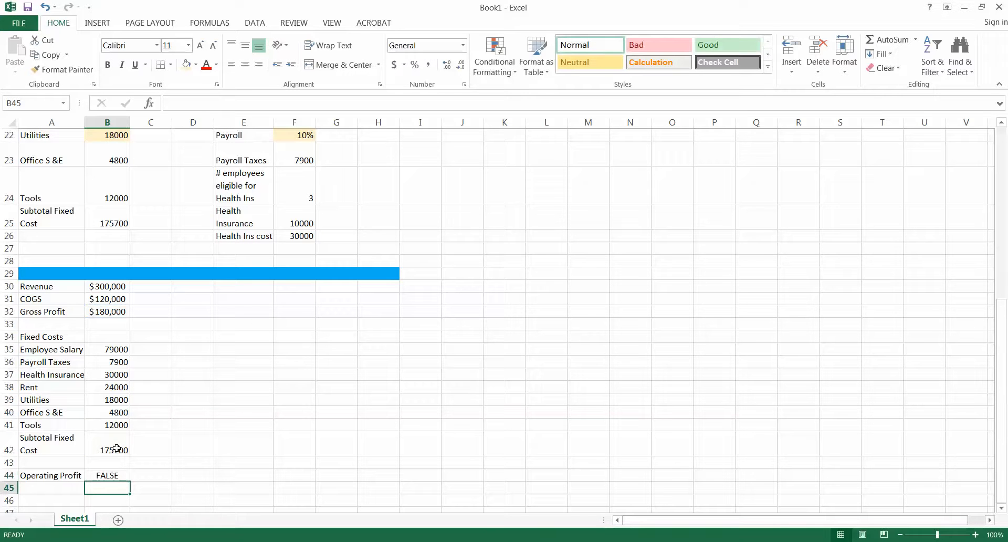
Step: Calculate the operating profit in B44 as gross profit minus subtotal fixed cost with =B32-B42
click(118, 474)
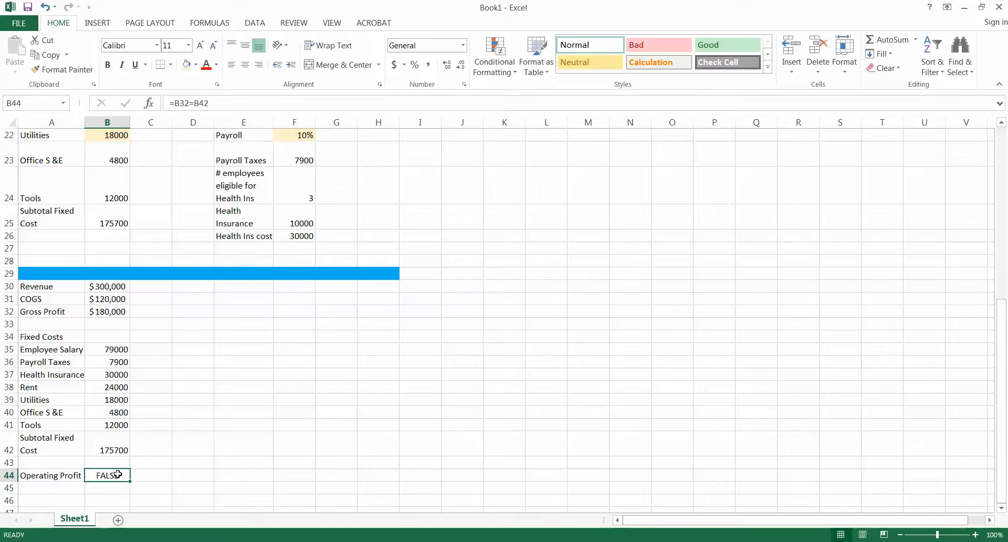
text(=)
click(126, 312)
text(-)
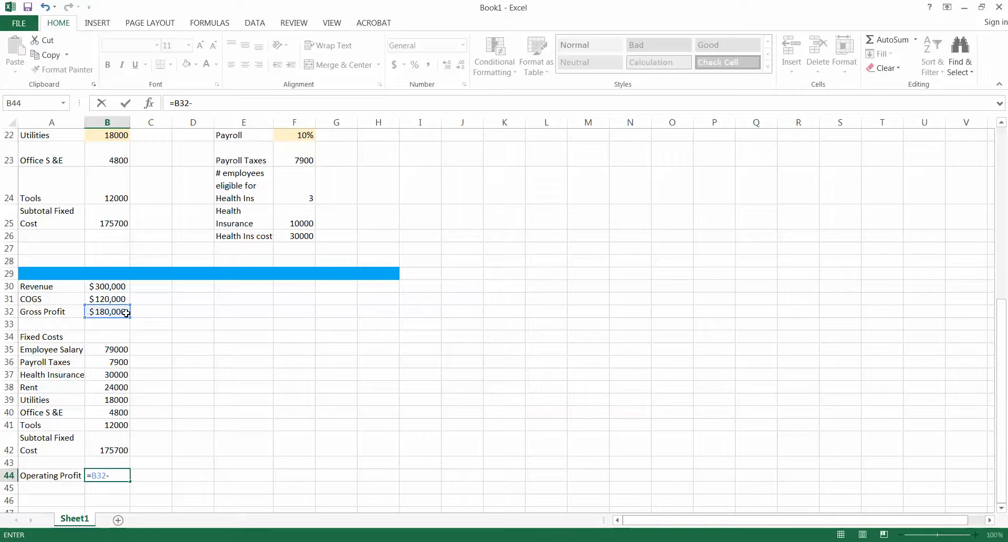
click(105, 443)
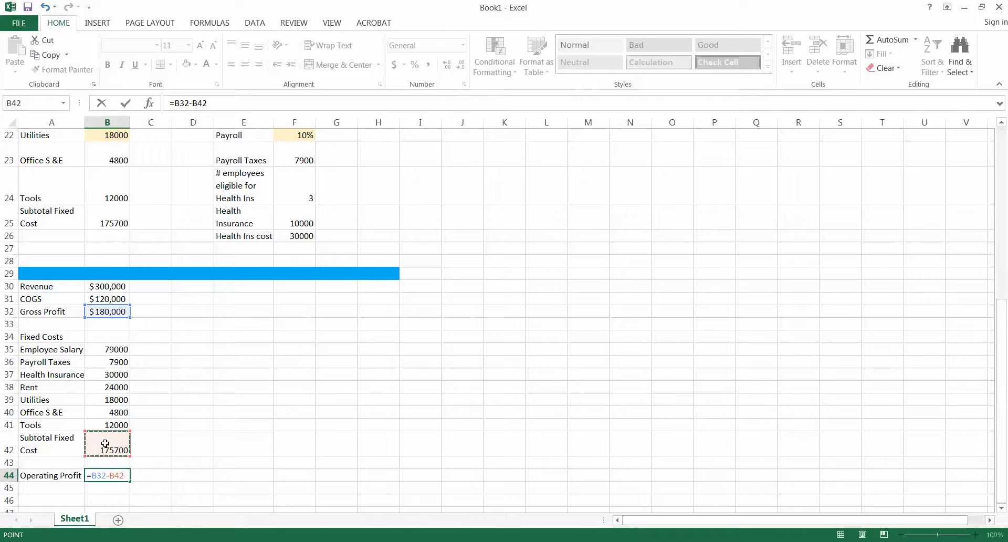
key(Return)
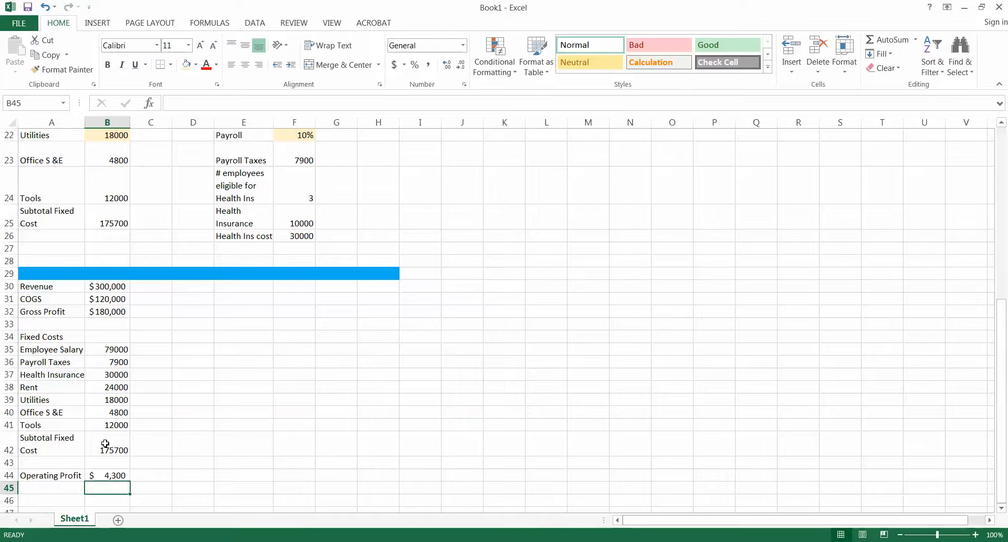
Step: Insert a new row above the first row and move the Inputs heading up into A1
scroll(180, 357, up, 7)
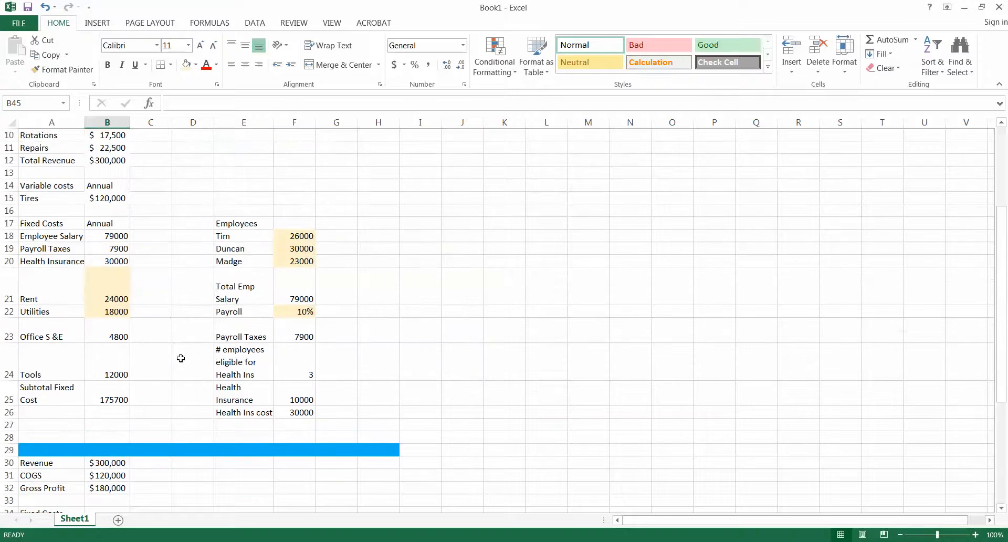
scroll(197, 382, down, 4)
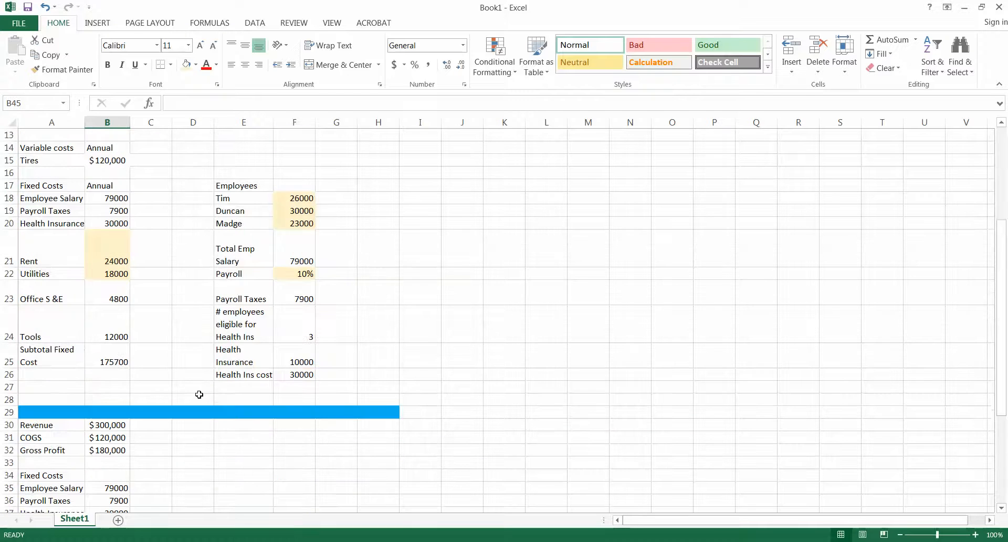
scroll(201, 396, up, 4)
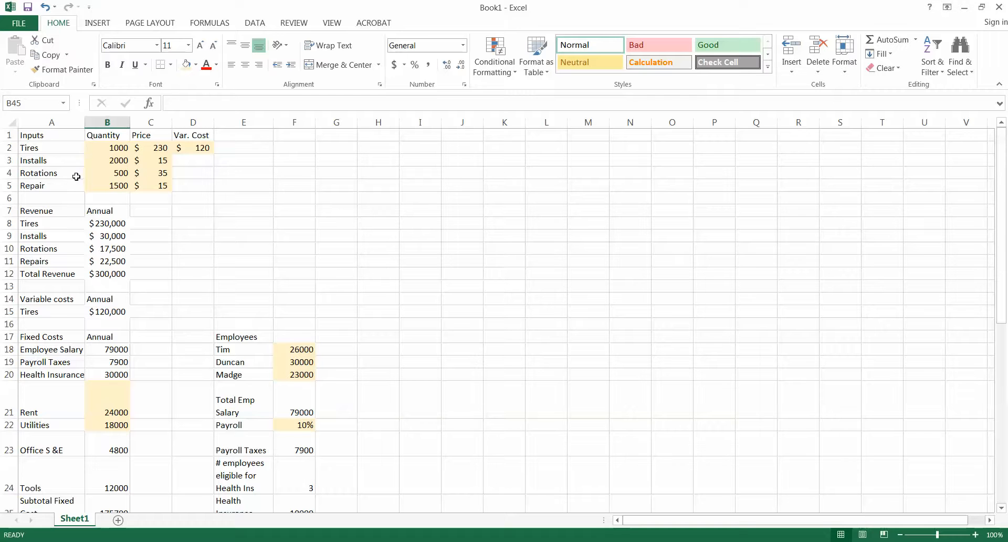
click(36, 135)
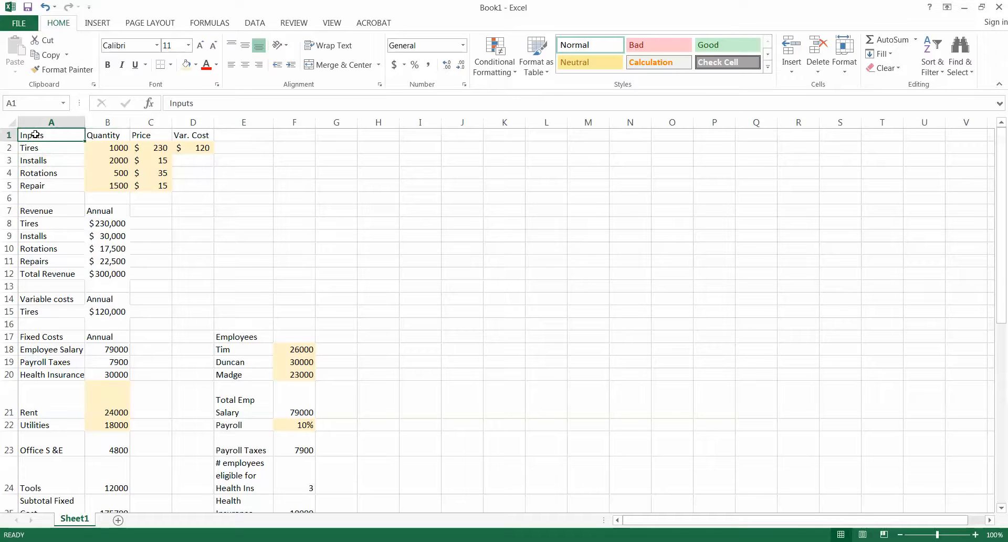
key(alt+h)
key(i)
key(r)
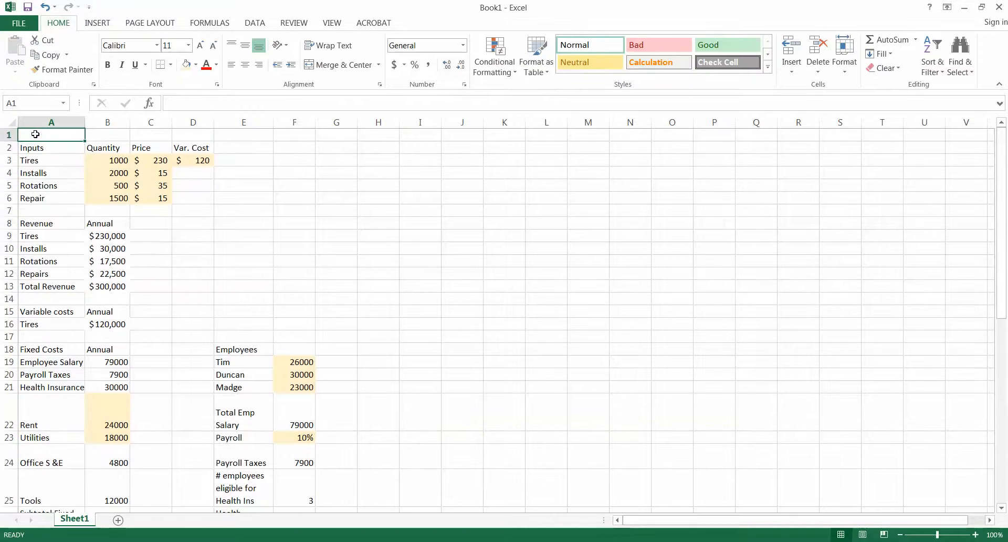
click(62, 141)
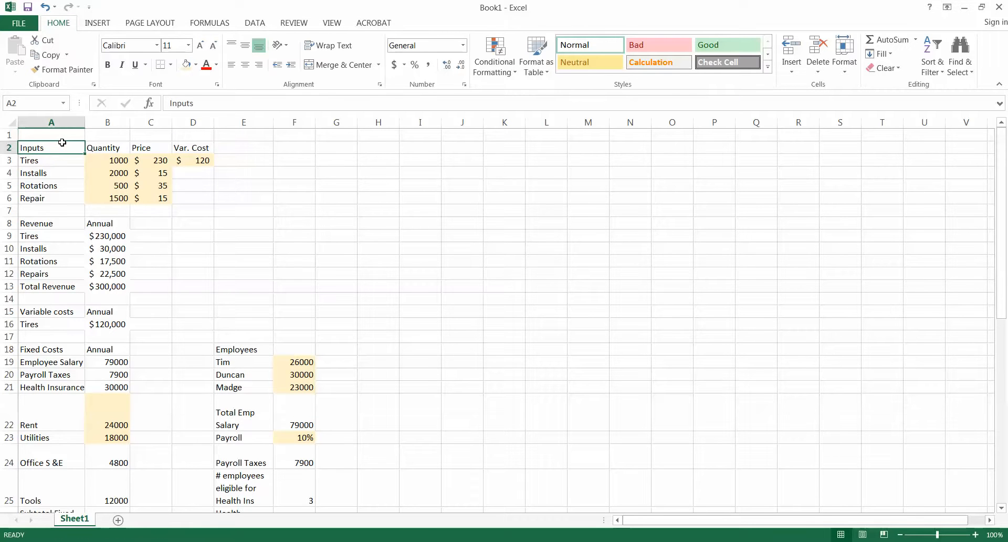
drag(61, 141, 62, 137)
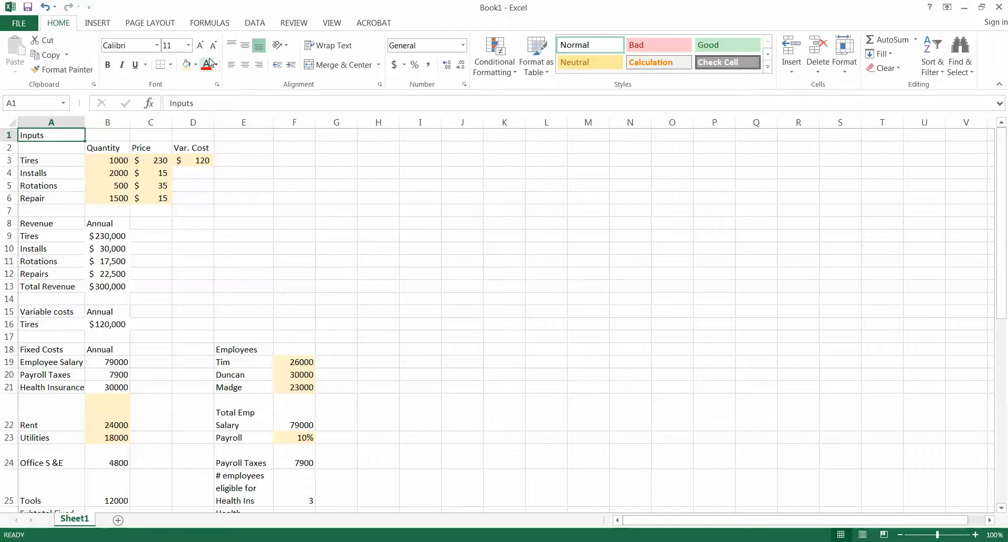
Step: Format the Inputs heading as 18-point bold and merge and center it across A1:F1
click(187, 45)
click(173, 147)
click(110, 63)
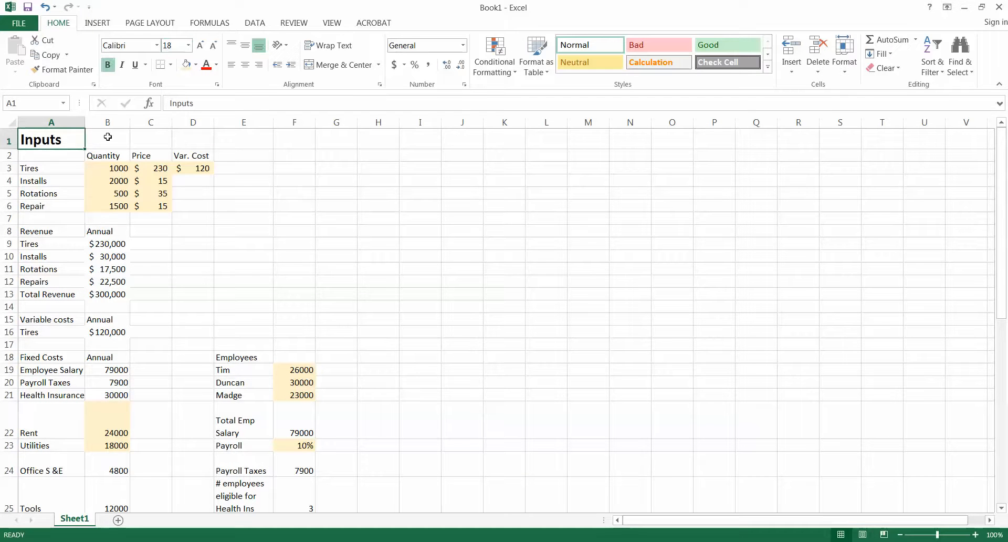
drag(69, 136, 301, 143)
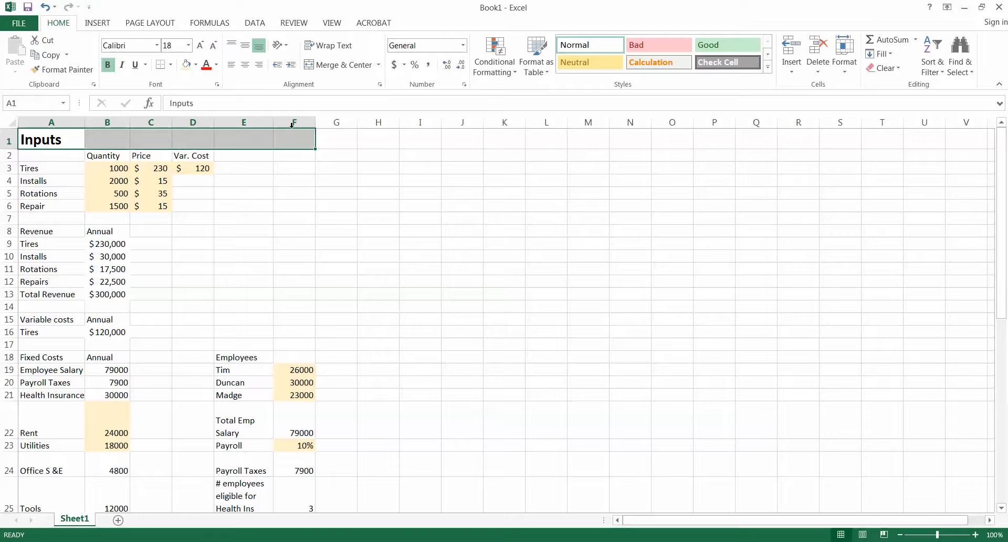
click(341, 68)
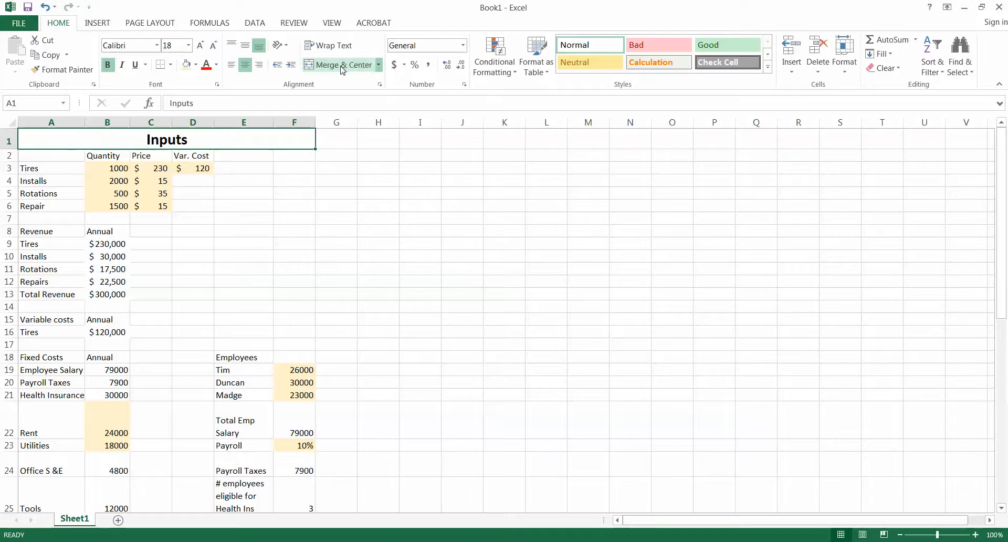
click(360, 173)
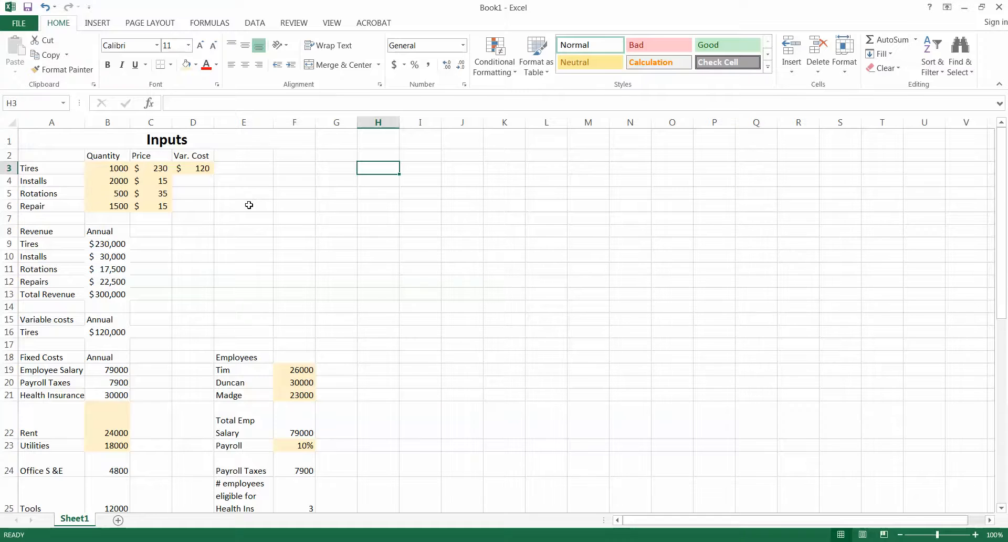
Step: Put a thick box border around the whole inputs section, A1:F28
scroll(249, 205, down, 1)
scroll(249, 205, up, 1)
drag(49, 139, 231, 393)
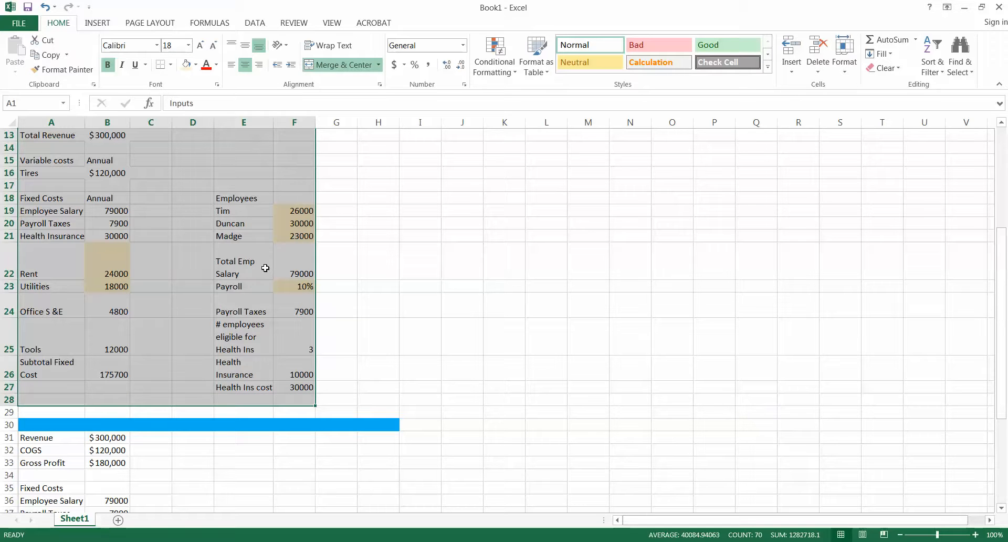
click(170, 65)
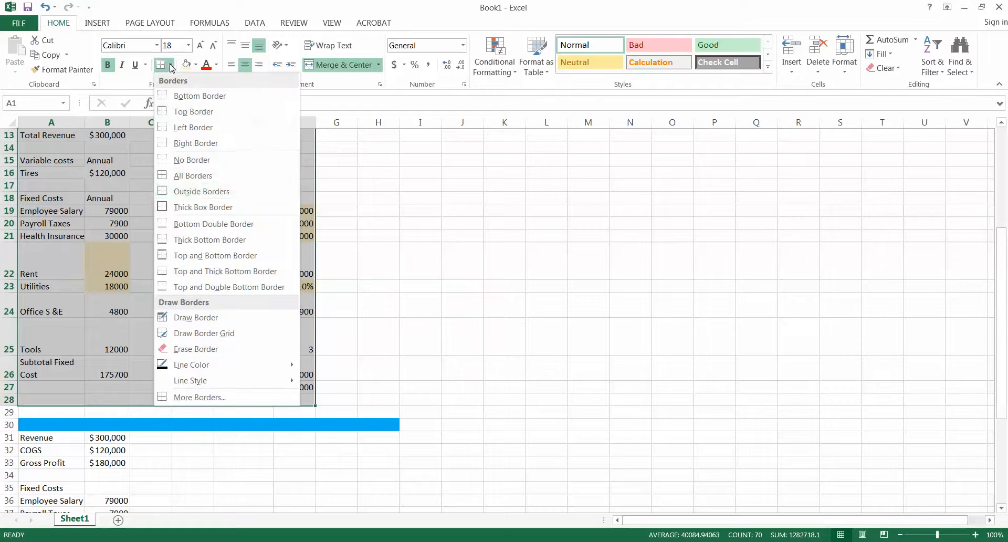
click(199, 206)
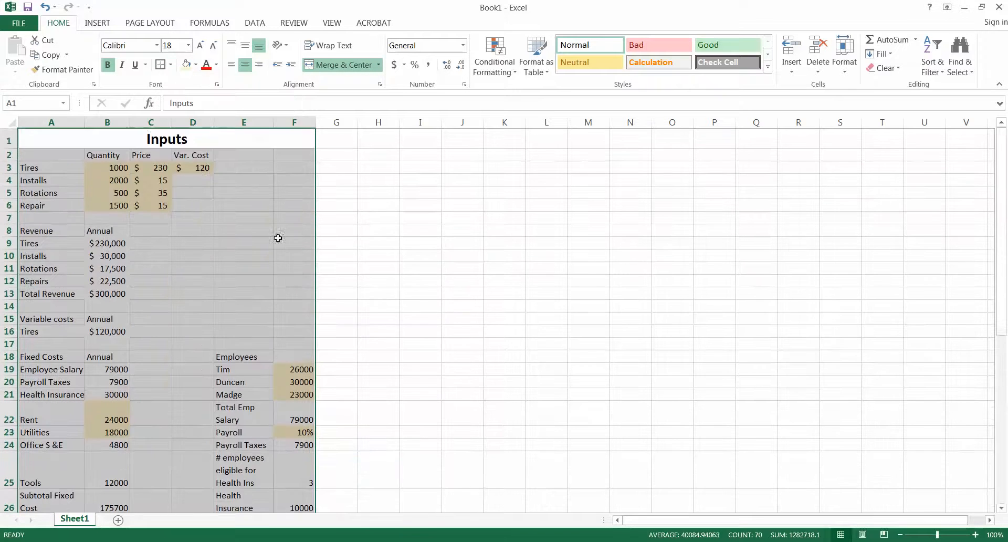
click(378, 306)
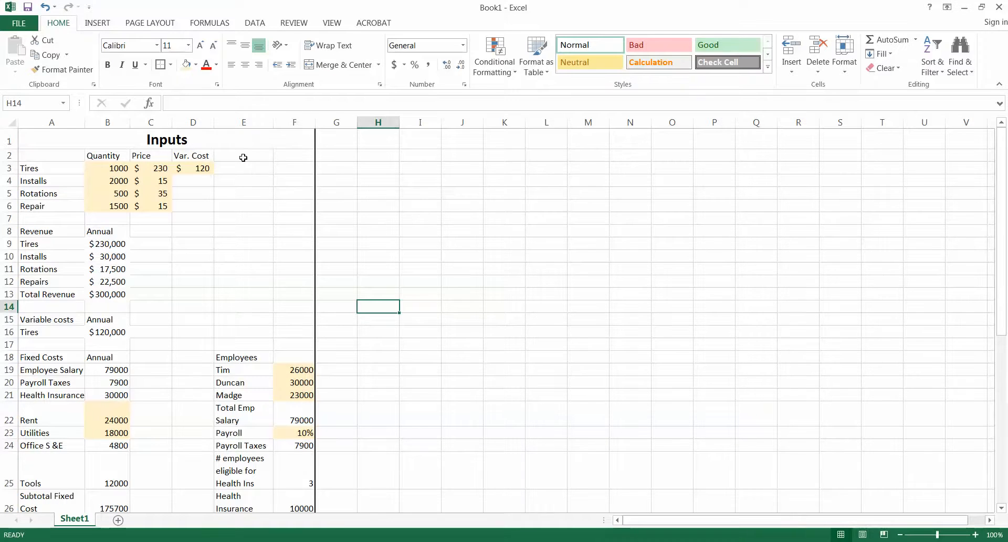
Step: Shade the number of eligible employees in F25 and the Health Insurance amount in F26 with the light orange input fill
scroll(244, 162, down, 3)
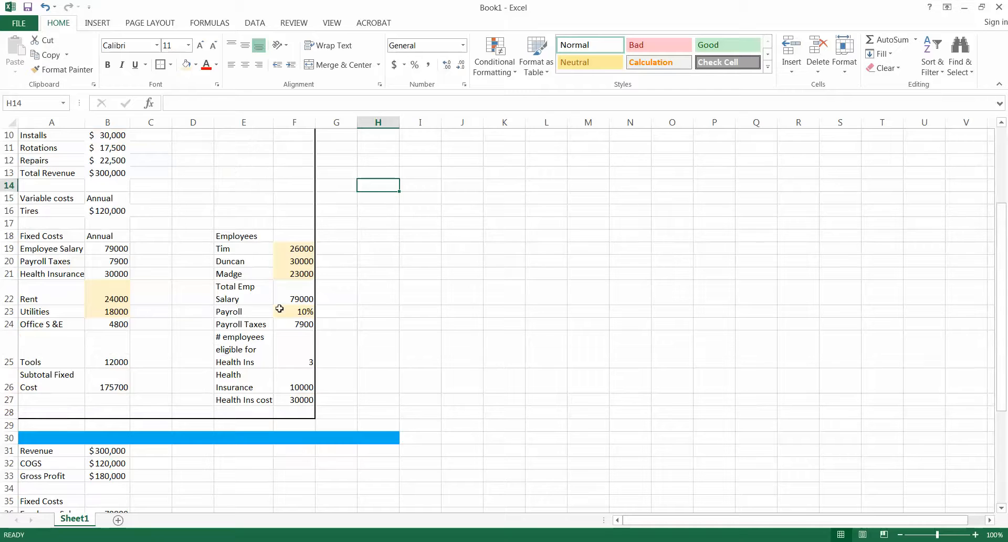
click(289, 309)
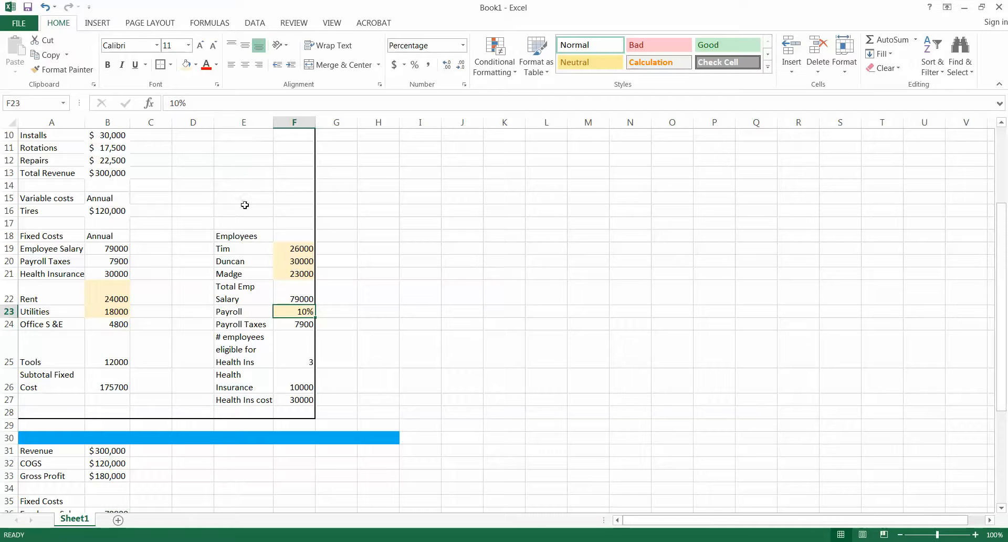
click(307, 361)
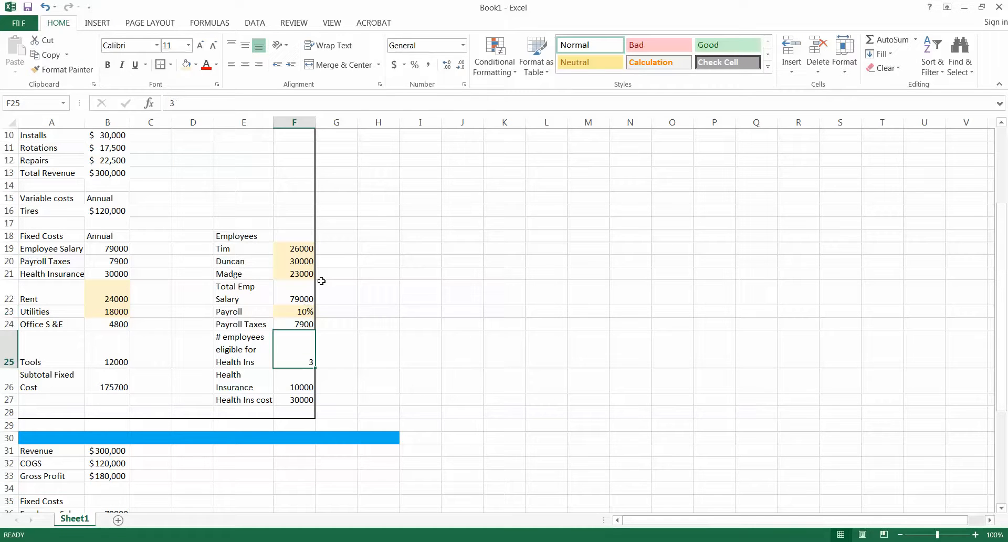
click(184, 65)
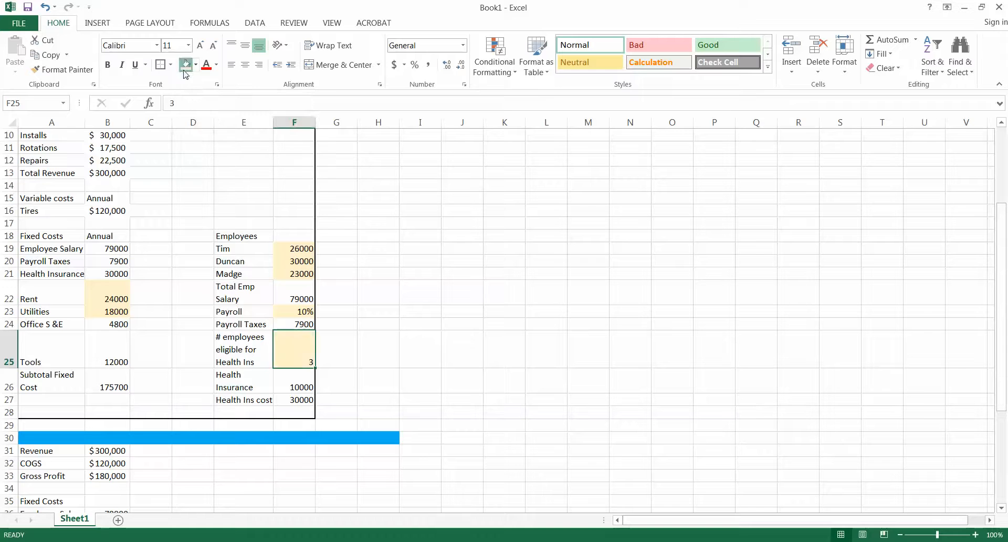
click(294, 386)
click(185, 65)
click(353, 345)
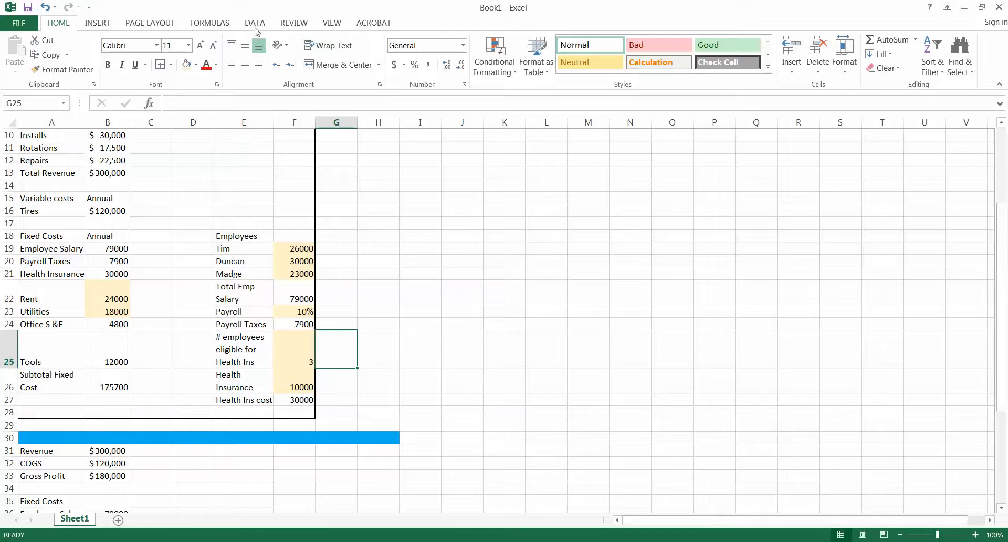
Step: Show the sheet's formulas and check the inputs section for hard-coded values without the input shading
click(210, 23)
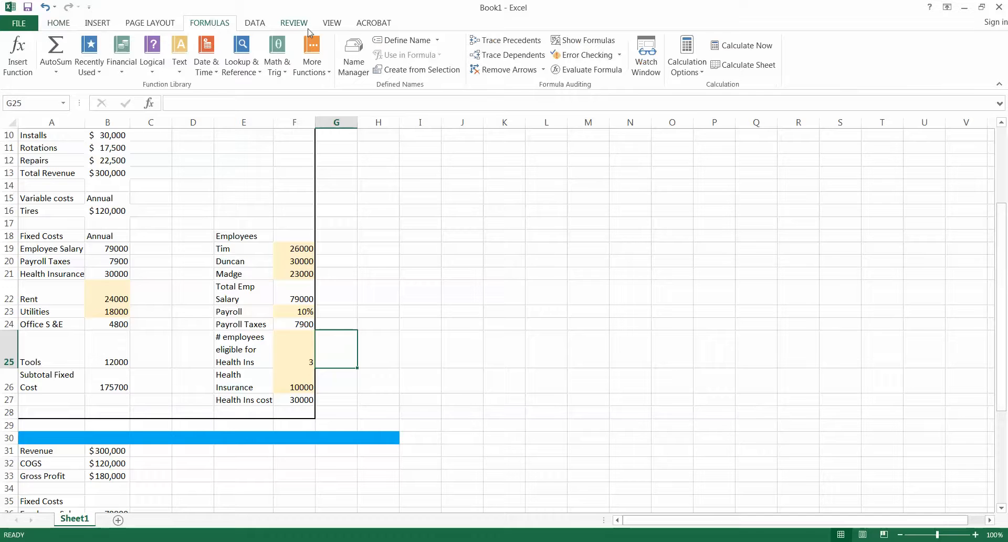
click(577, 47)
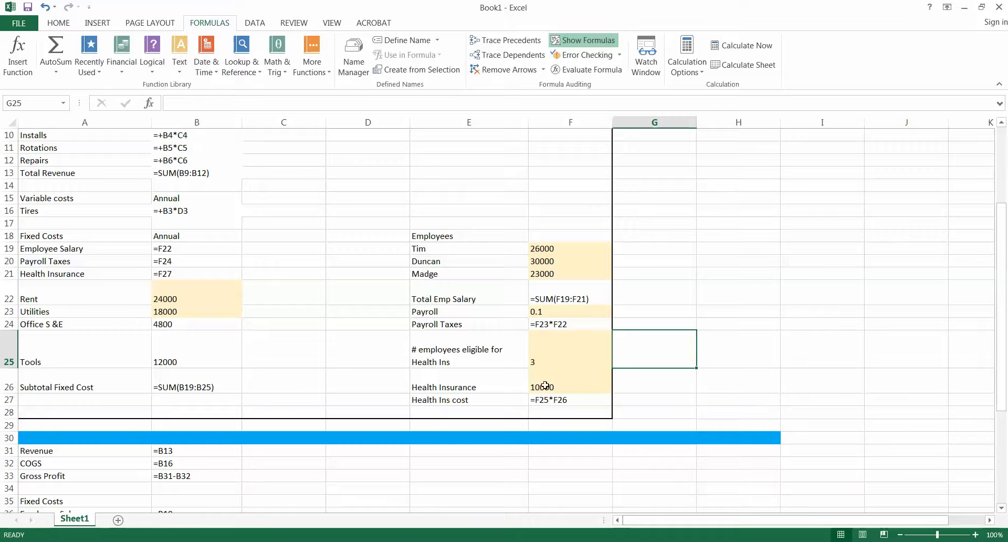
scroll(223, 270, up, 3)
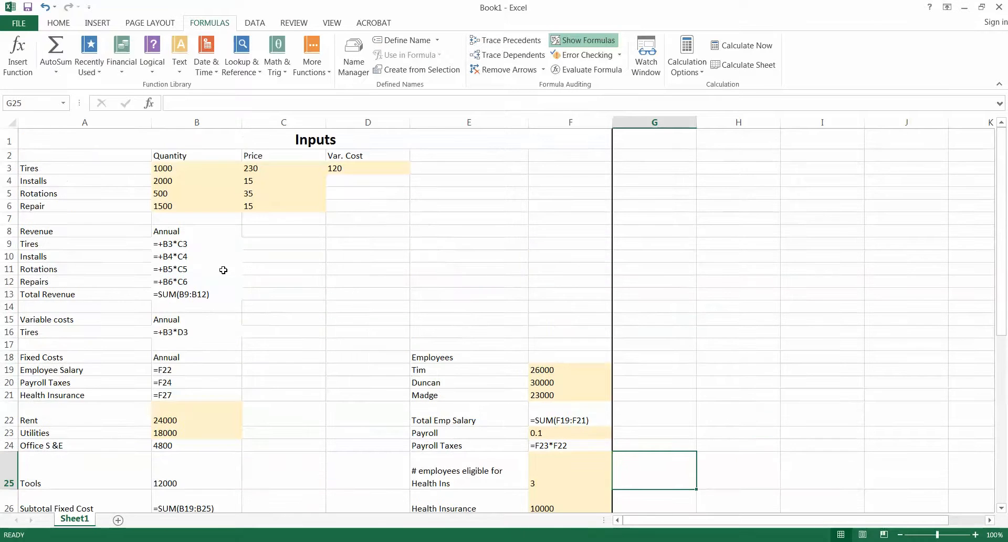
scroll(281, 390, down, 2)
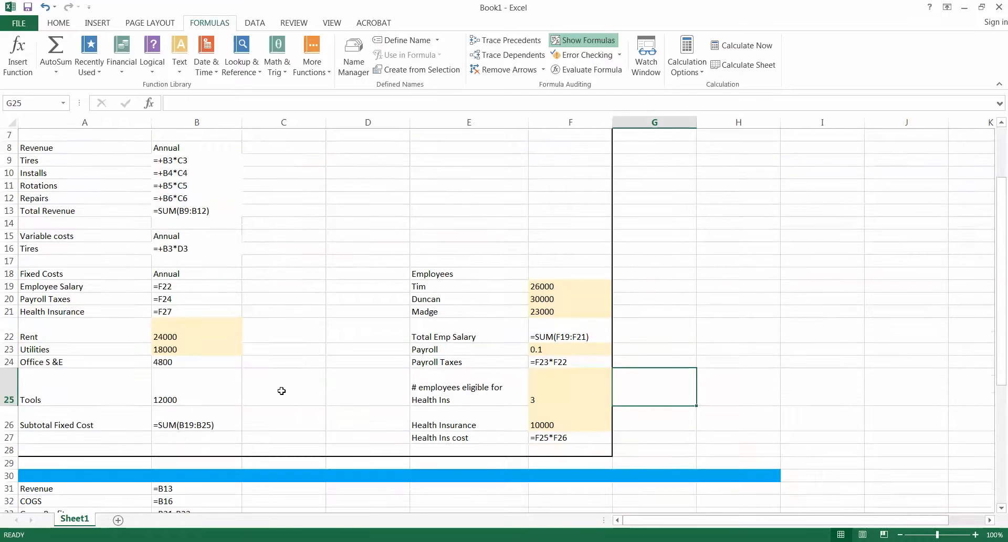
Step: Shade the Office S &E amount in B24 and the Tools amount in B25 with the light orange input fill
click(173, 362)
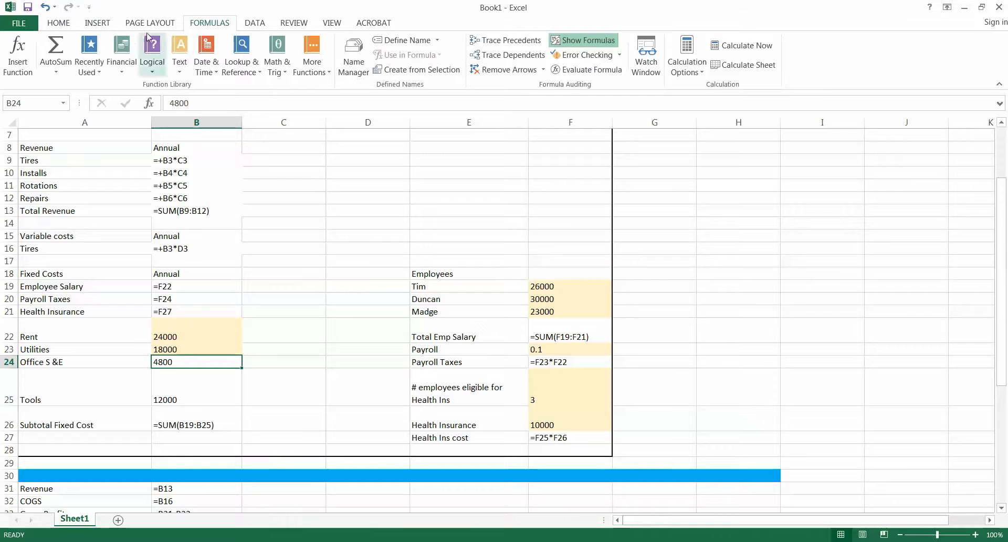
click(58, 23)
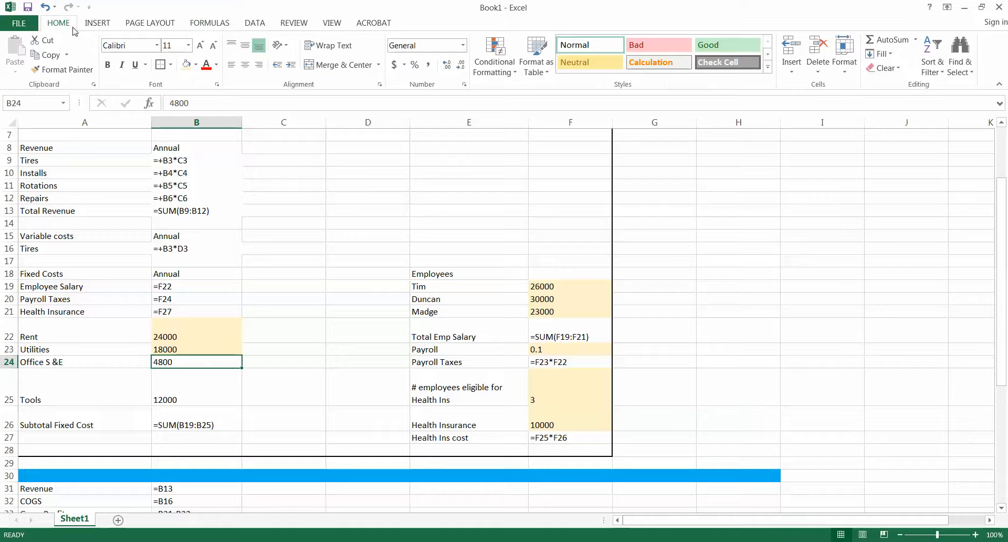
click(185, 65)
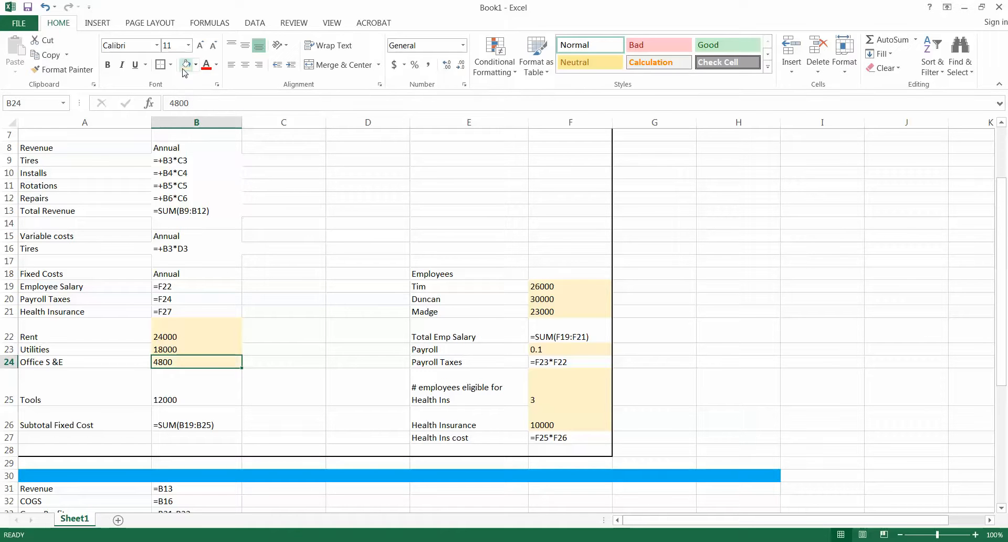
click(209, 387)
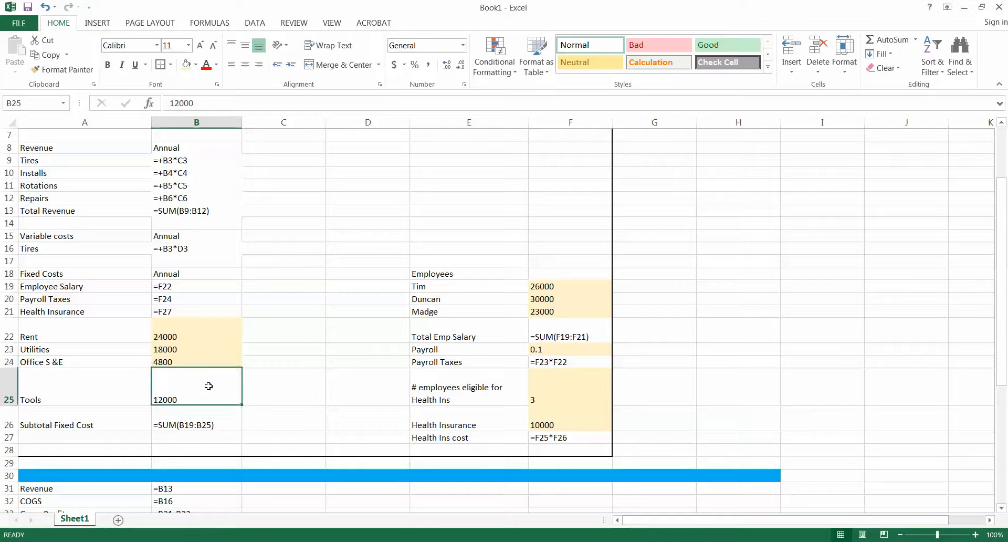
click(185, 65)
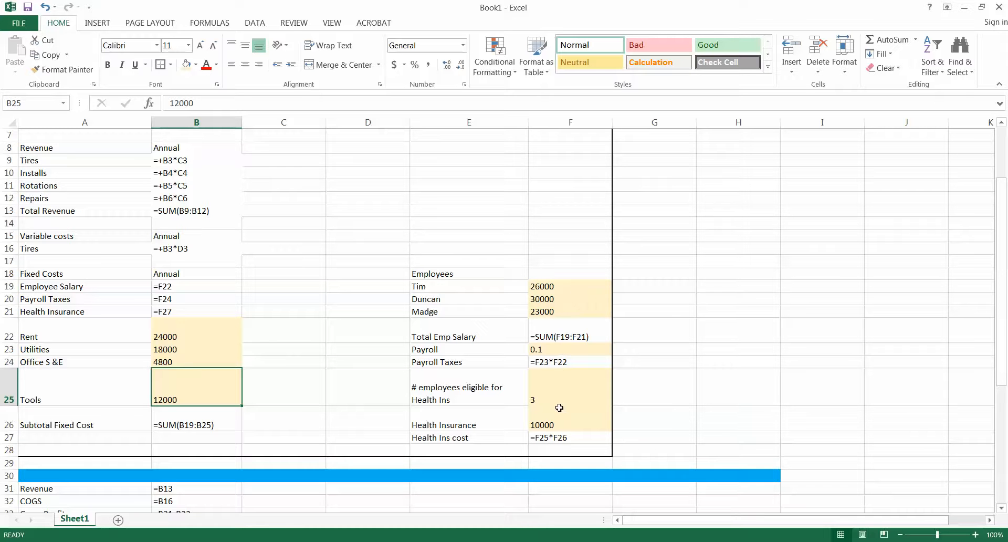
Step: Review the remaining formulas down to Operating Profit and turn off the formula display to show values
scroll(516, 392, up, 2)
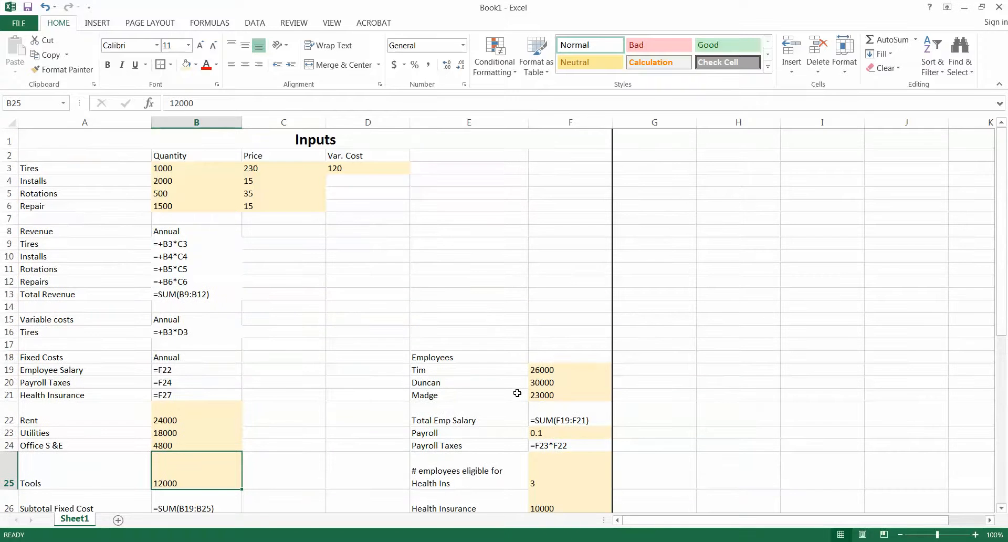
scroll(516, 393, down, 9)
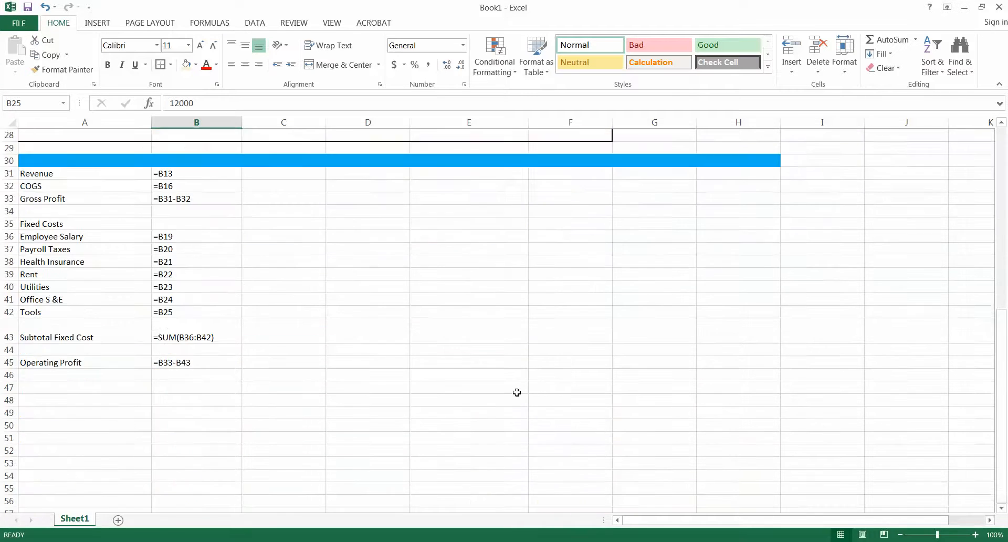
scroll(517, 392, up, 9)
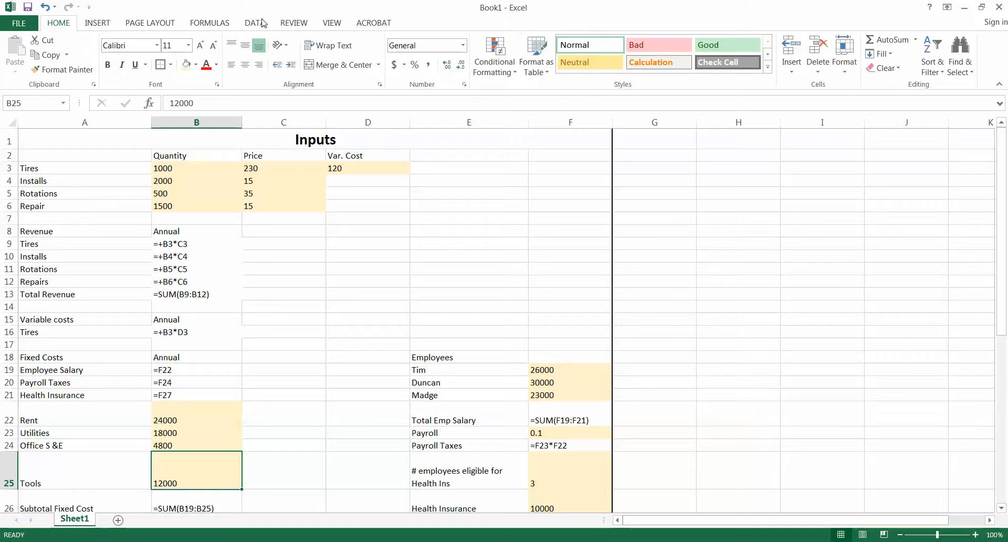
click(218, 23)
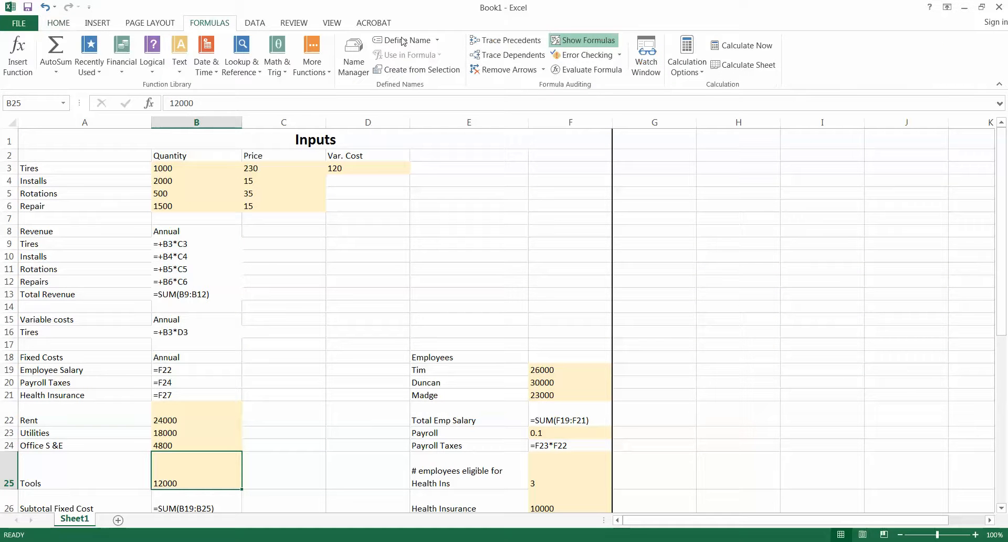
click(580, 40)
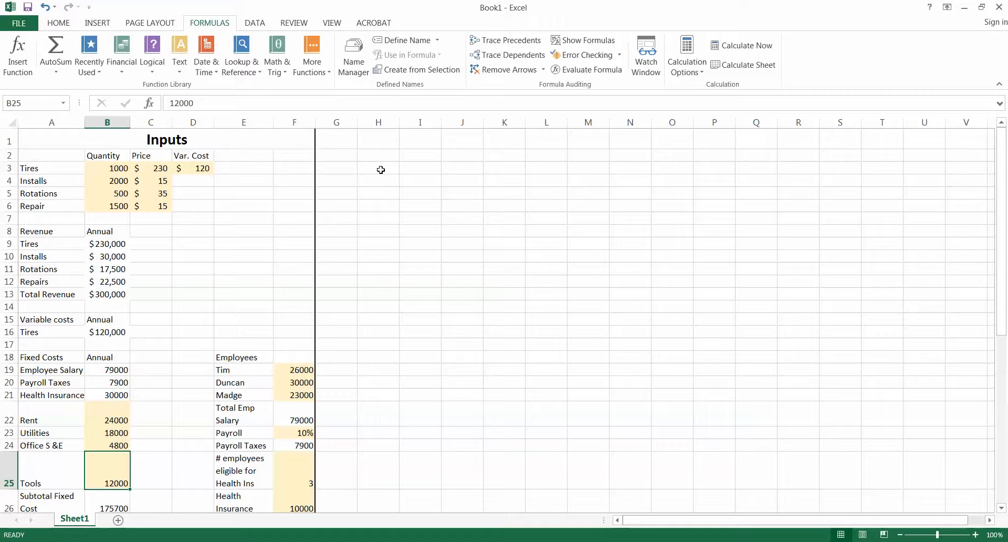
Step: Save the workbook as "Laurie's Tire Store" in the "Prep work for Class #6 on Budgeting" folder of IMC610 Hybrid Spring 2016
click(20, 22)
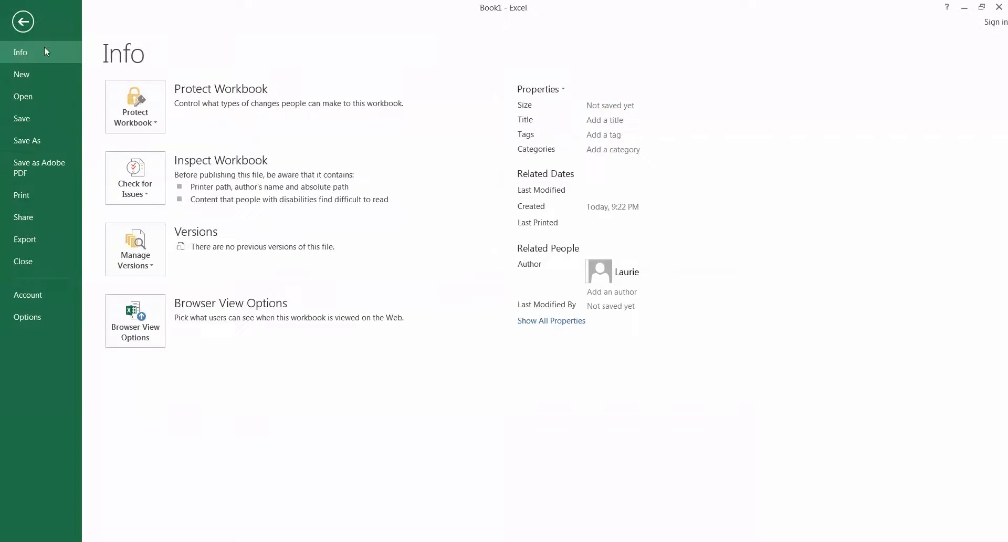
click(46, 146)
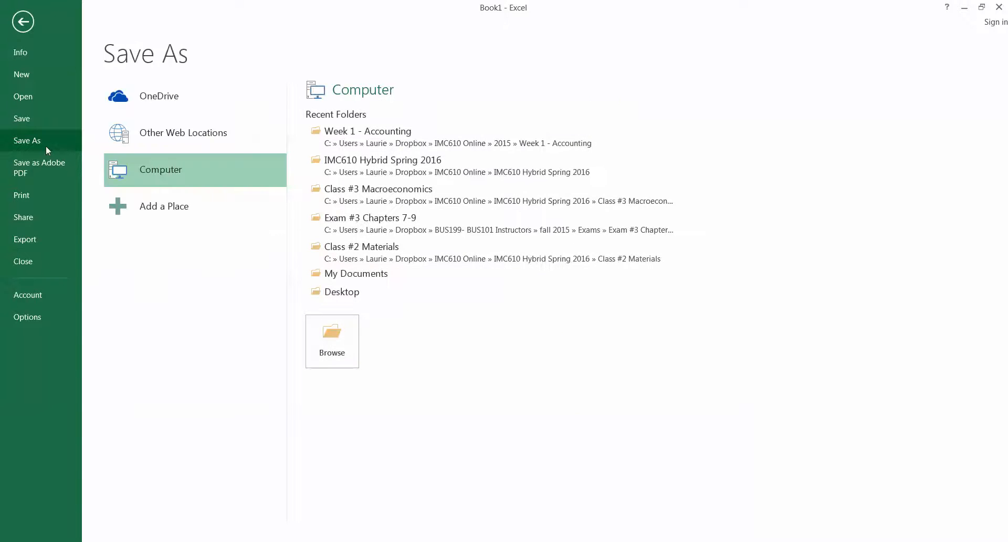
click(386, 178)
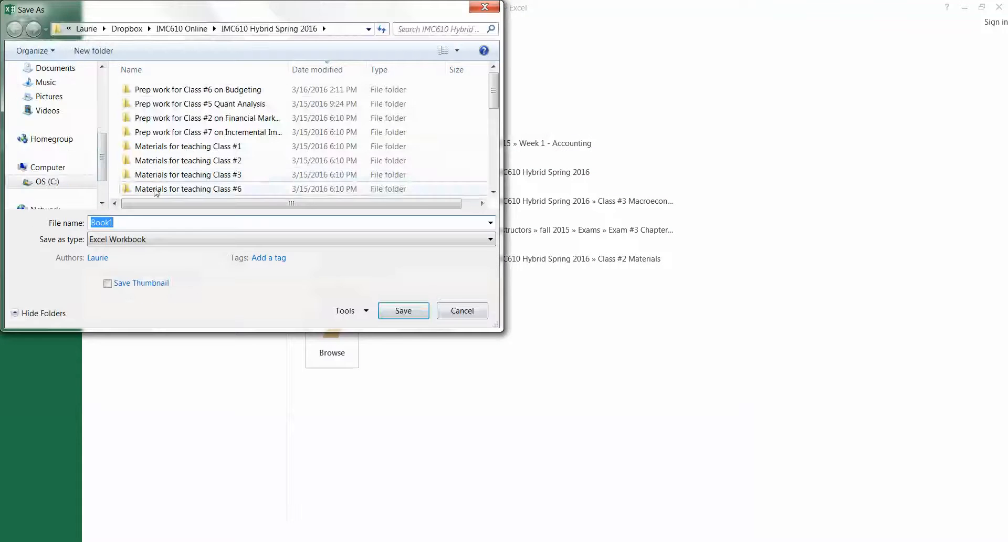
double_click(199, 90)
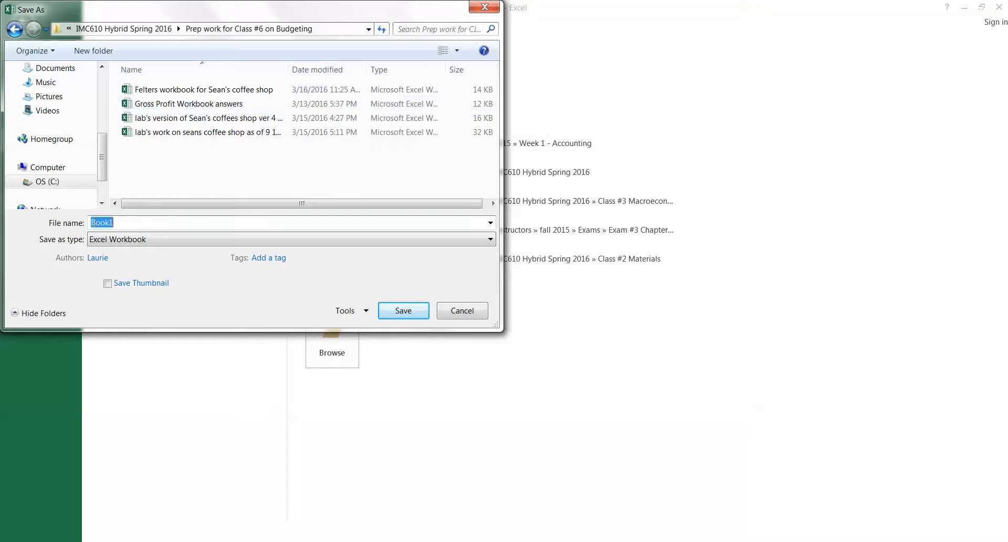
text(Laurie's Tire Store)
click(409, 314)
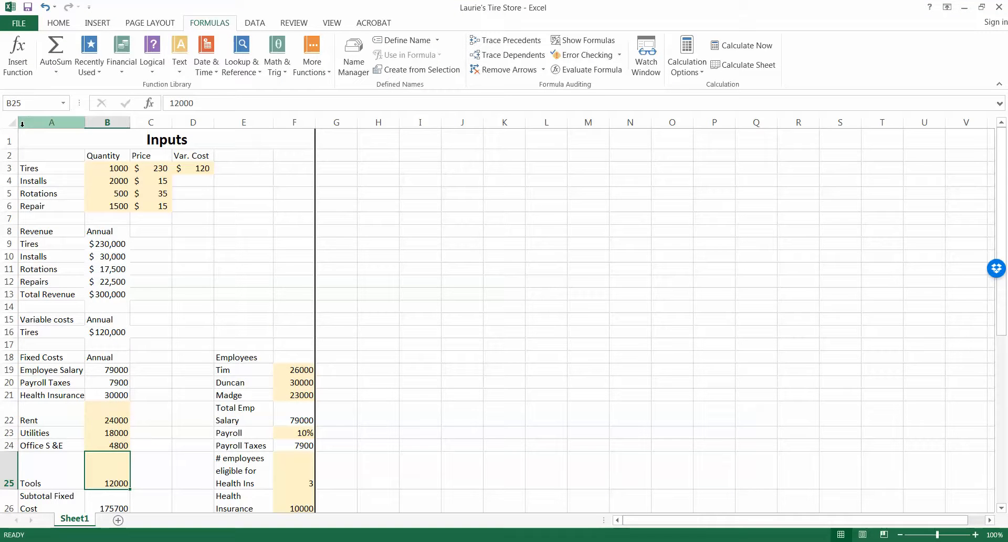
Step: Copy the entire contents of Sheet1 and paste them with formatting into a new worksheet
scroll(20, 136, down, 4)
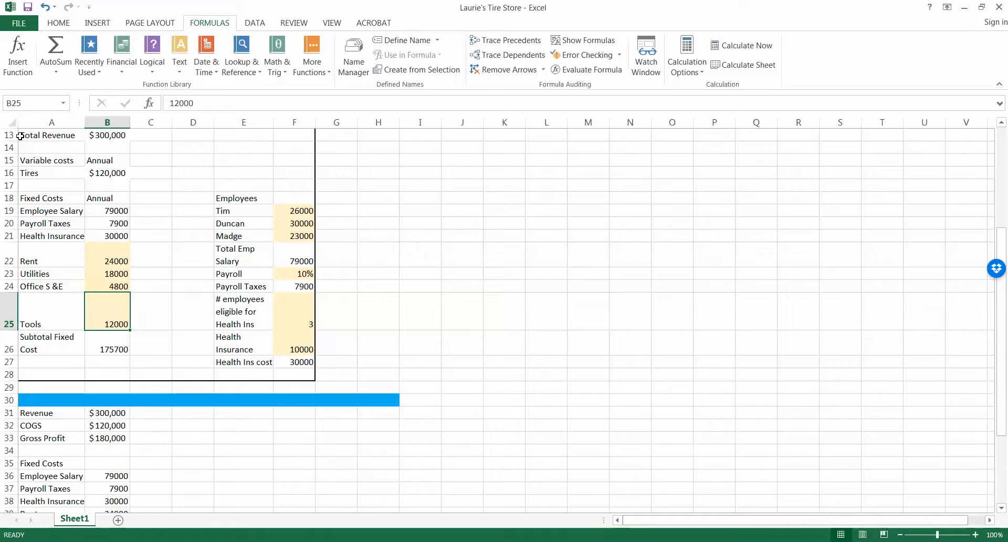
scroll(20, 135, down, 5)
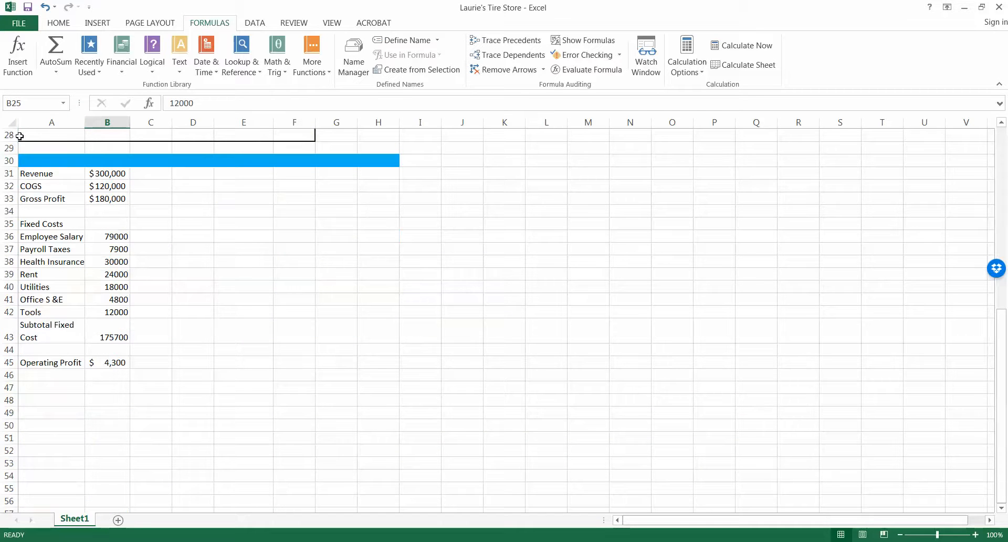
scroll(20, 136, up, 9)
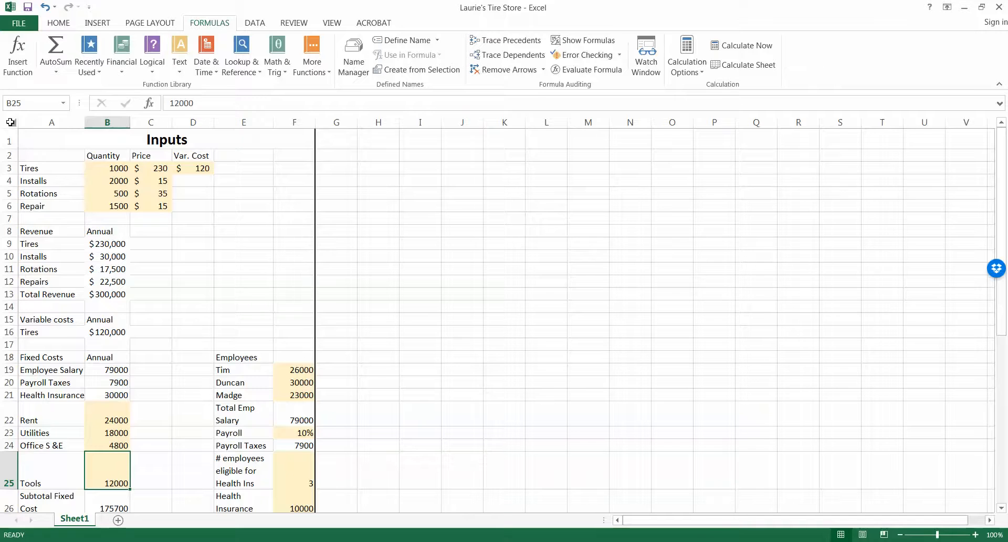
right_click(11, 122)
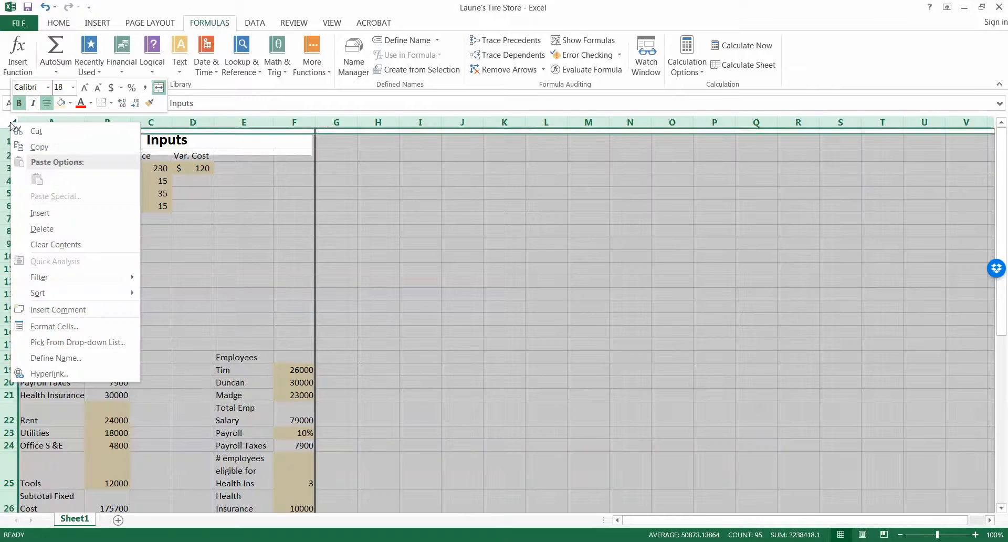
click(38, 146)
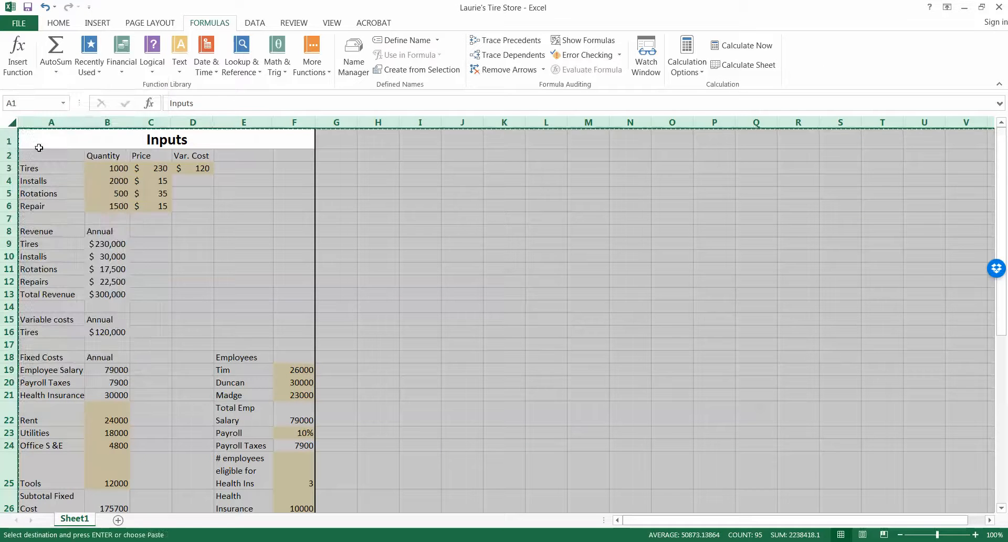
click(118, 519)
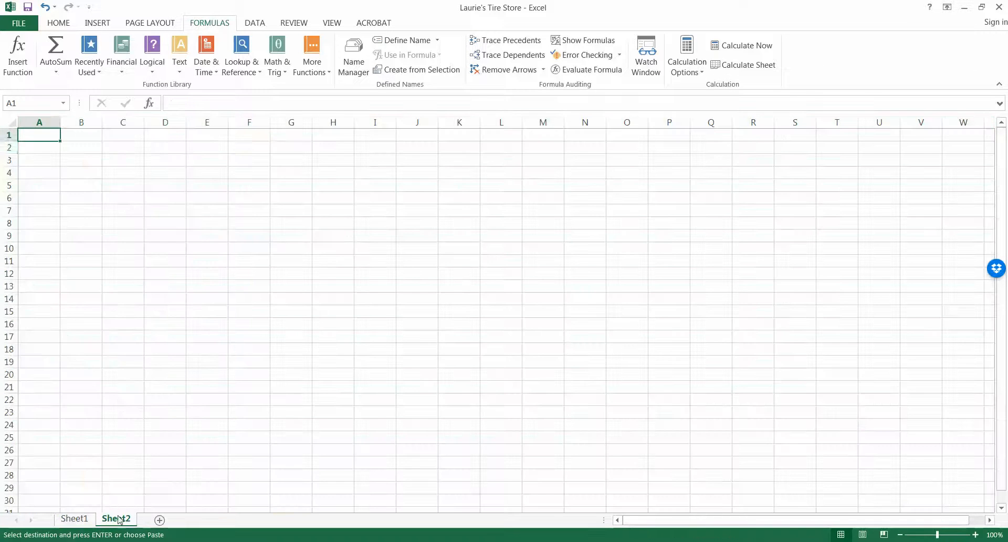
right_click(14, 124)
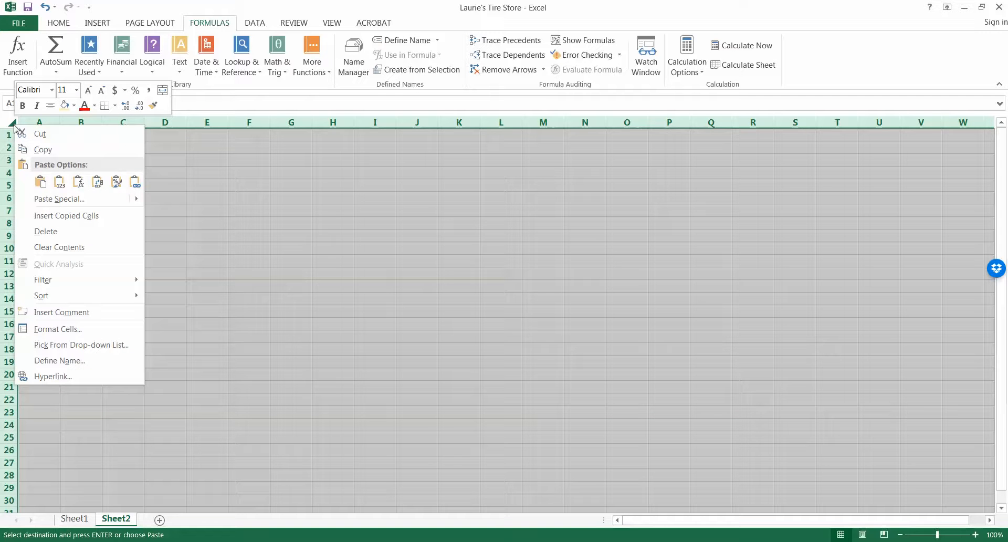
click(42, 184)
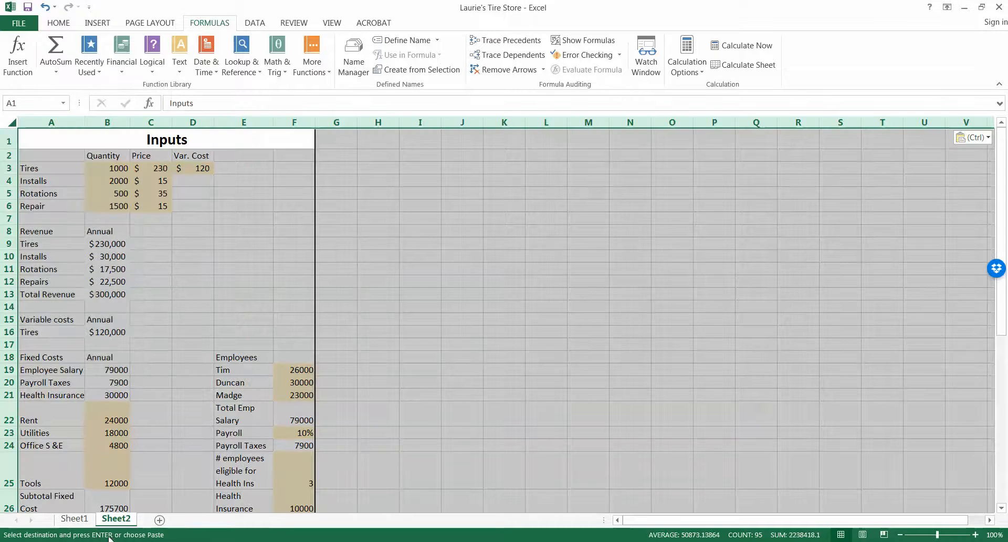
click(182, 243)
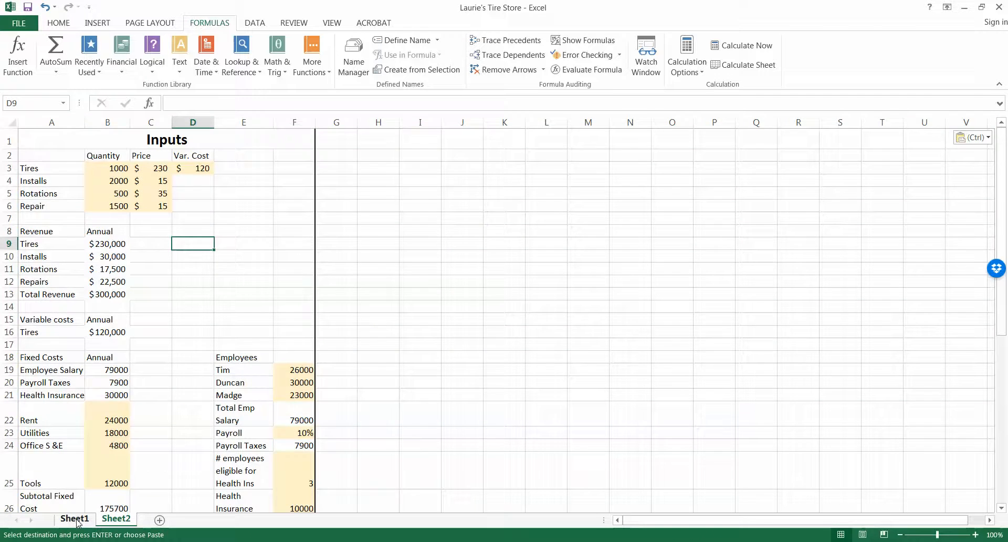
Step: Rename Sheet1 as Original
click(75, 518)
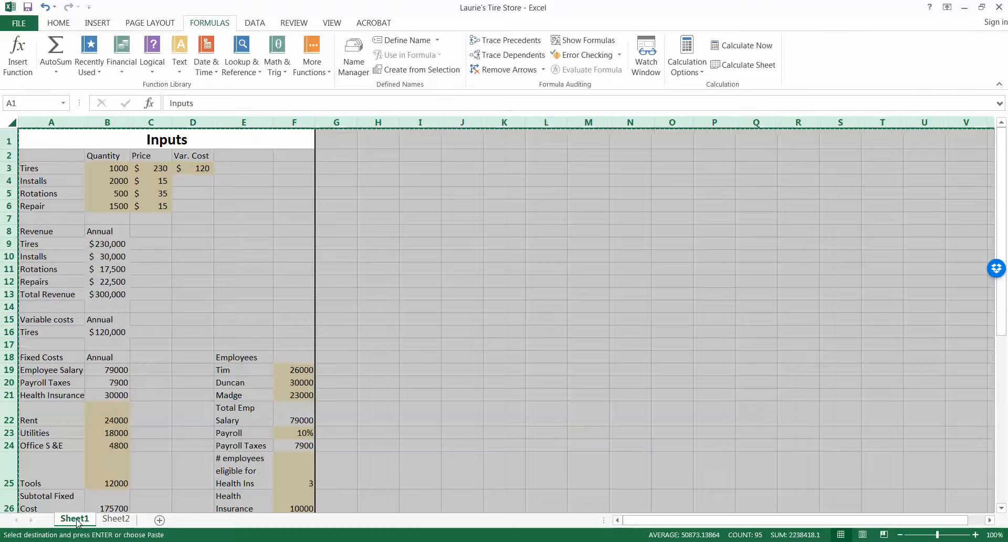
double_click(76, 519)
text(Original)
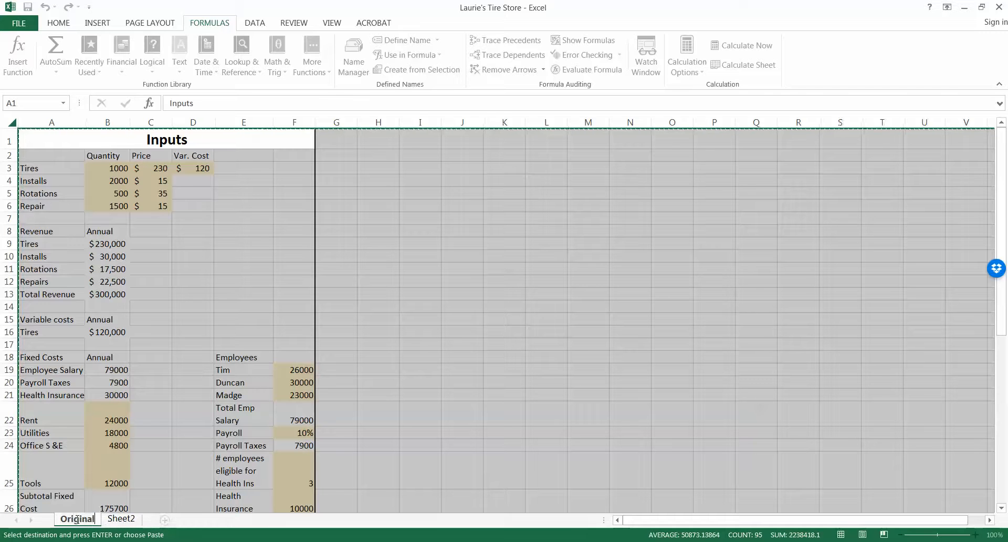
Step: Rename the copied worksheet, Sheet2, as Alternative
click(118, 519)
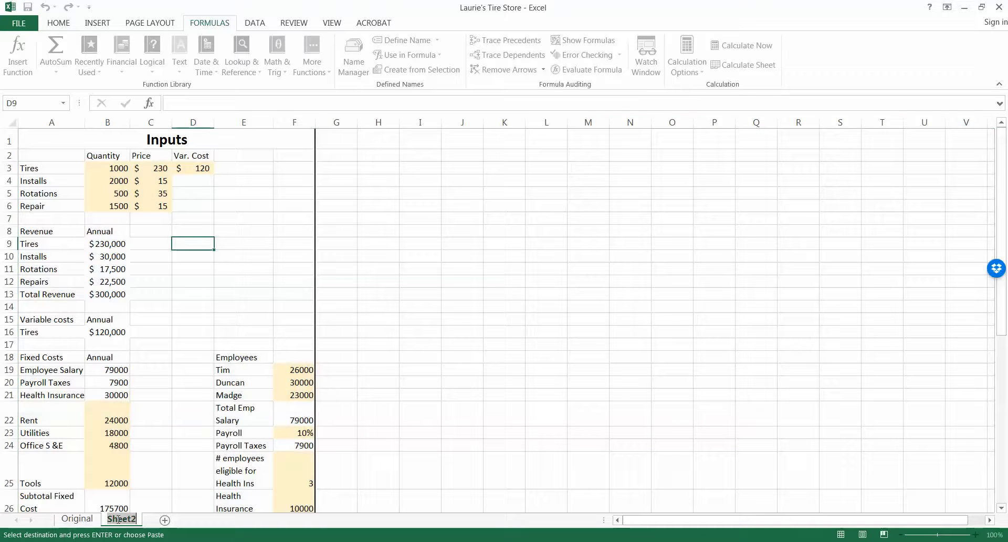
double_click(118, 519)
text(Alternat)
key(BackSpace)
key(BackSpace)
key(BackSpace)
key(BackSpace)
text(nnative)
key(Return)
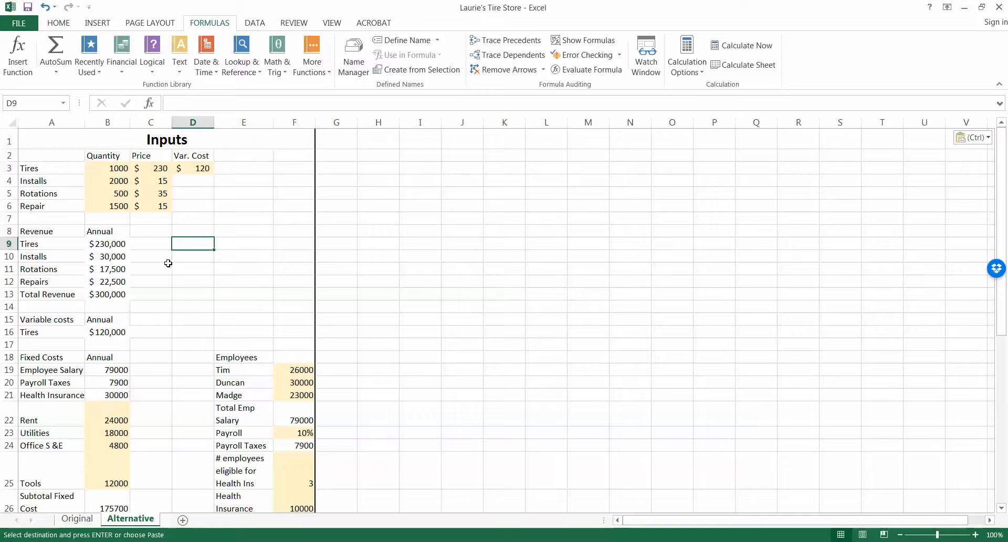
Step: Set the tire price in C3 of the Alternative sheet to 235
click(158, 169)
text(23)
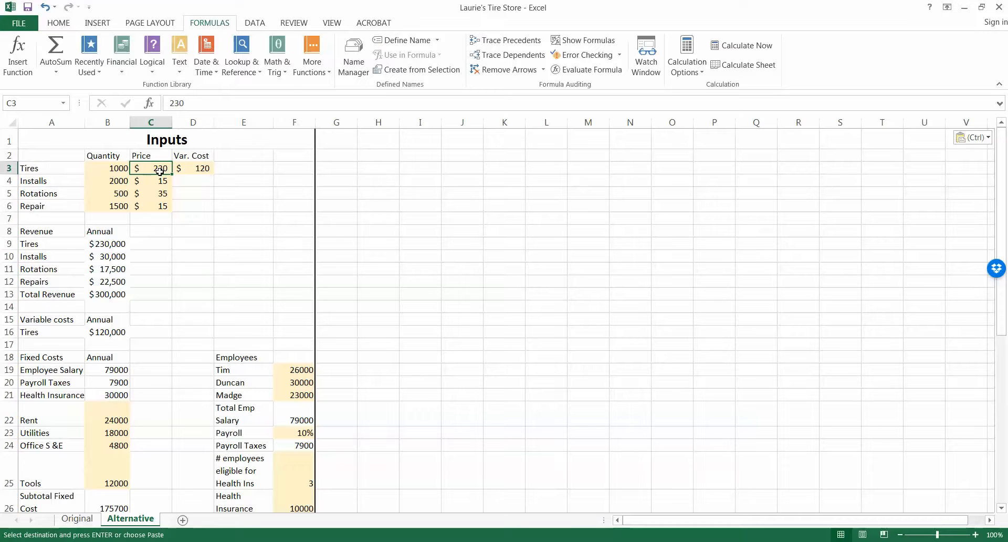
text(5)
key(Return)
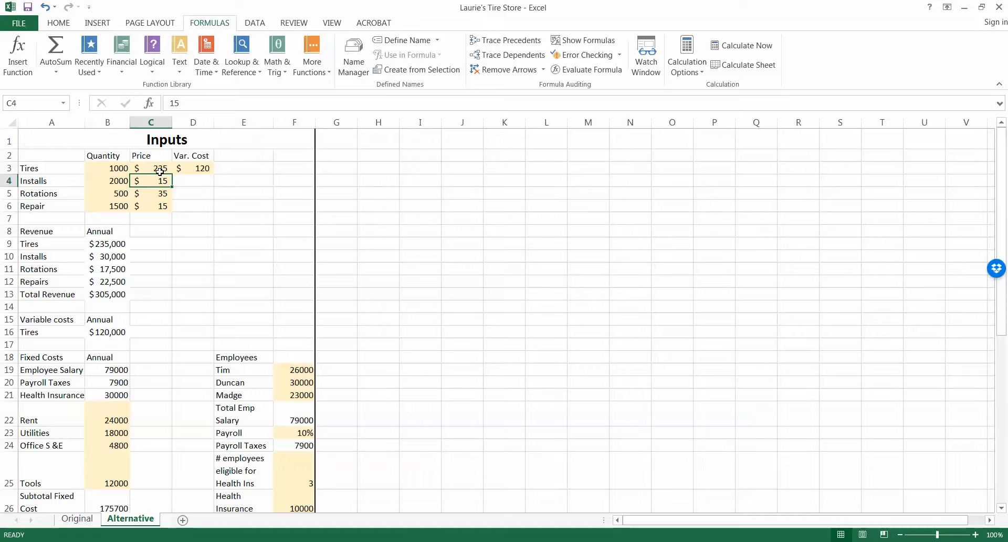
Step: Set the repair price in C6 of the Alternative sheet to 20, keeping the installs price as it is
text(20)
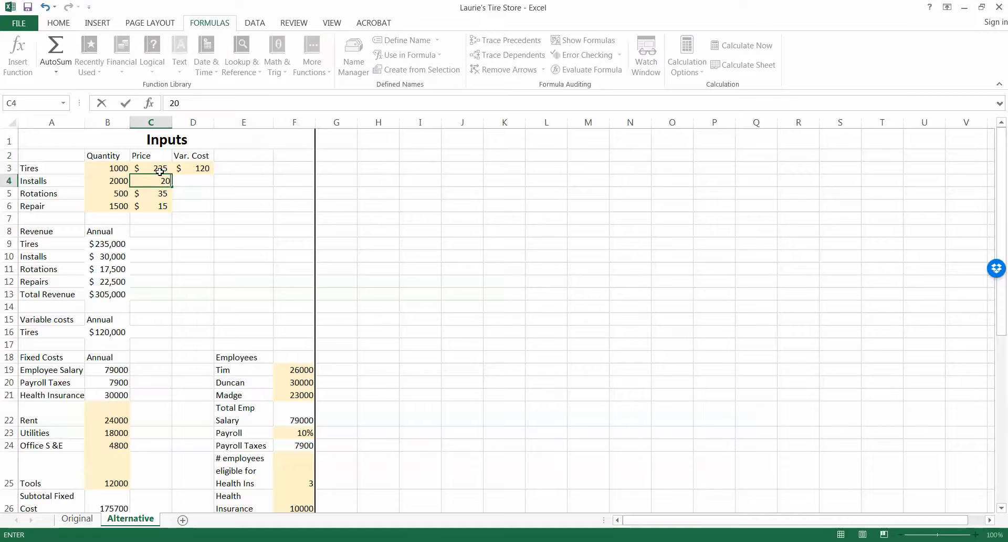
key(Escape)
key(Down)
key(Down)
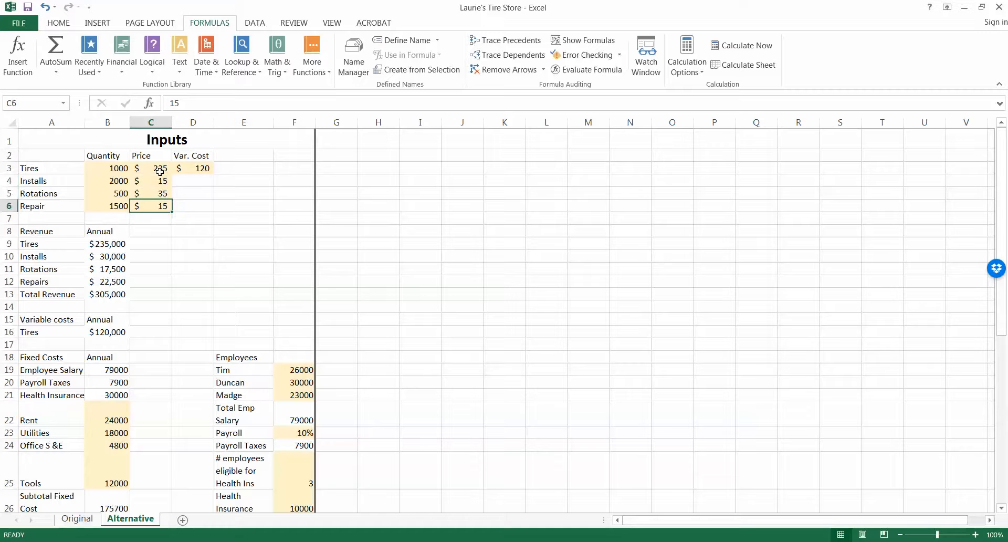
text(20)
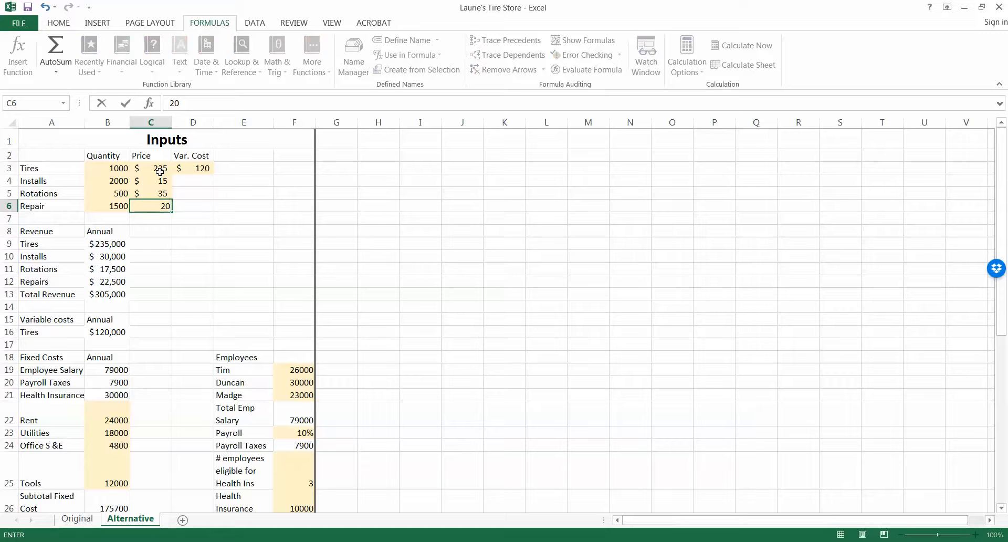
key(Return)
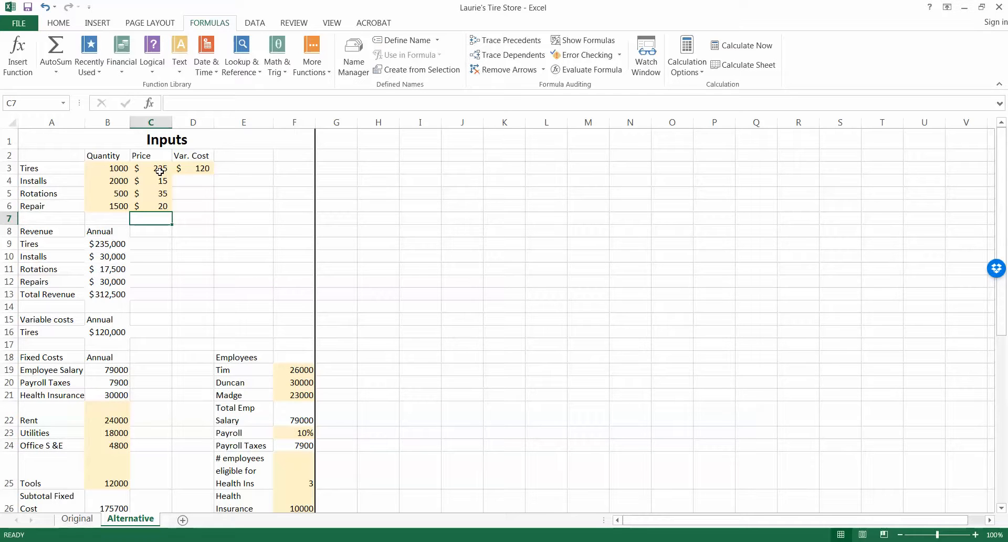
Step: Halve the third employee's salary in F21 of the Alternative sheet with the formula =23000/2
click(311, 395)
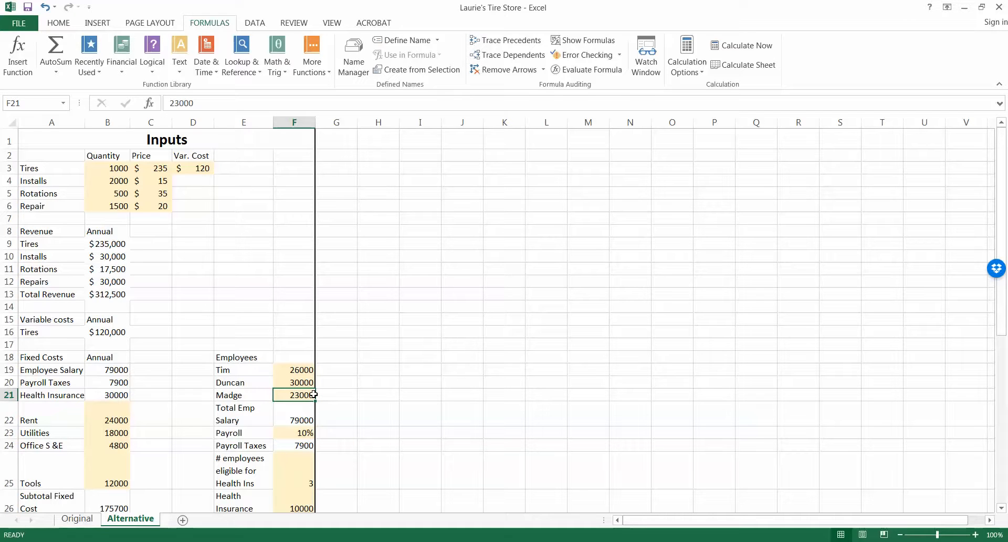
key(F2)
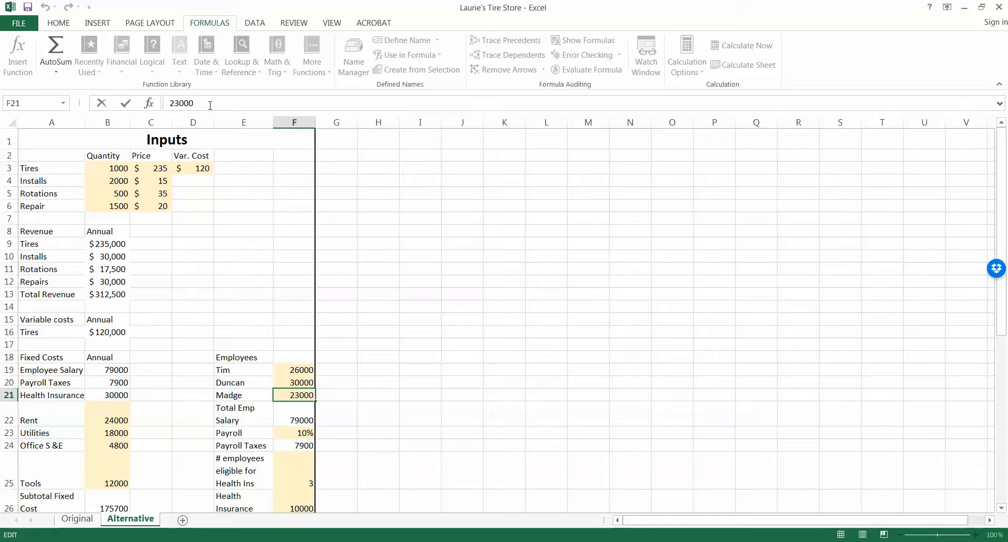
text(/2)
key(Return)
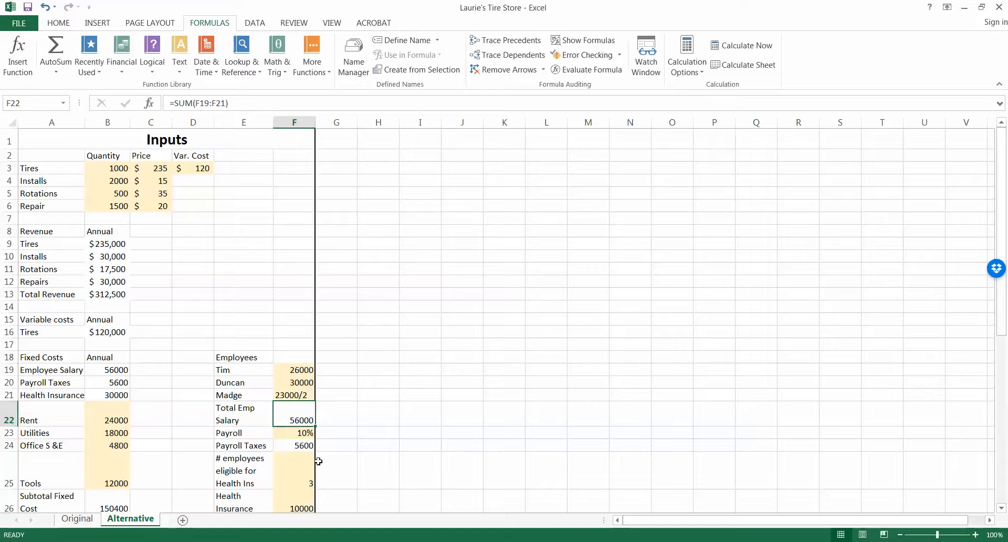
click(300, 394)
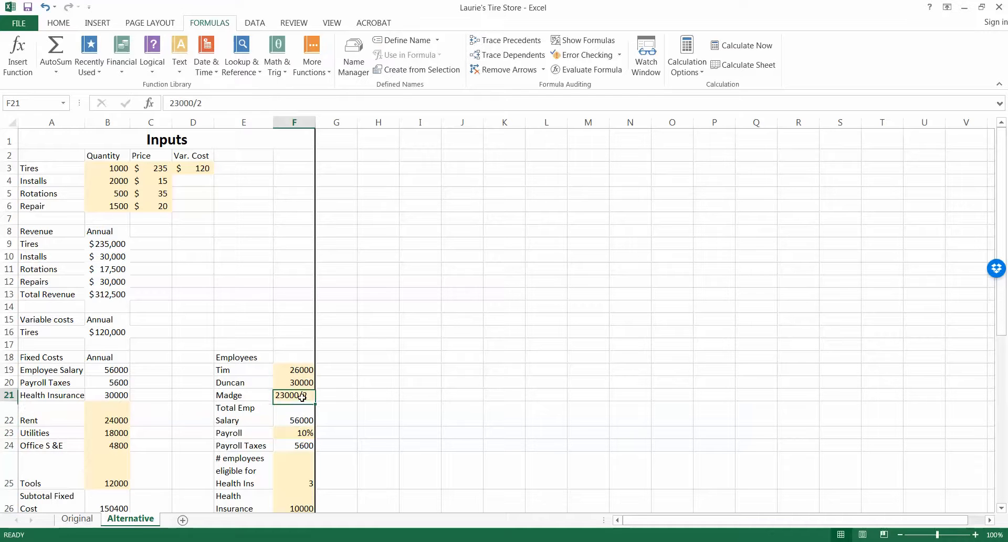
click(170, 102)
text(=)
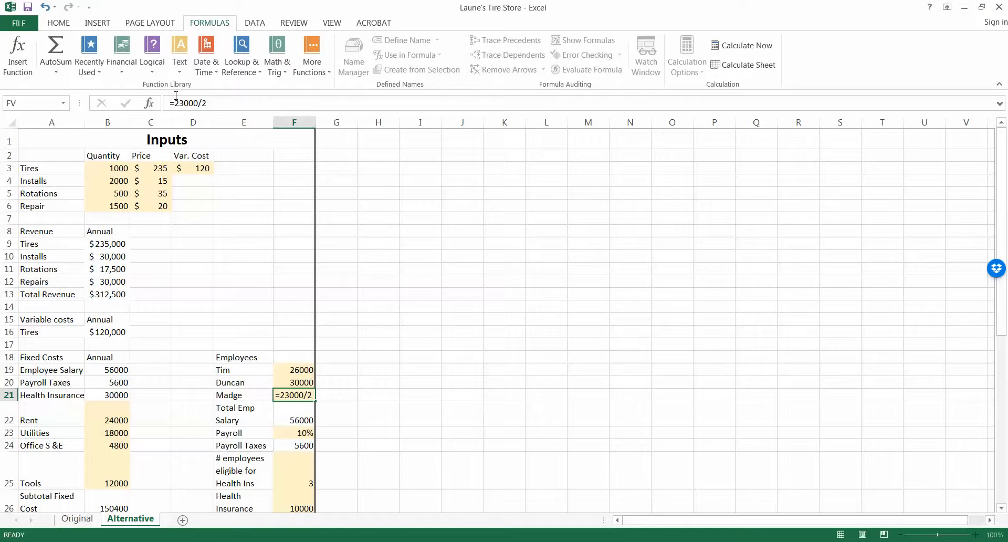
key(Return)
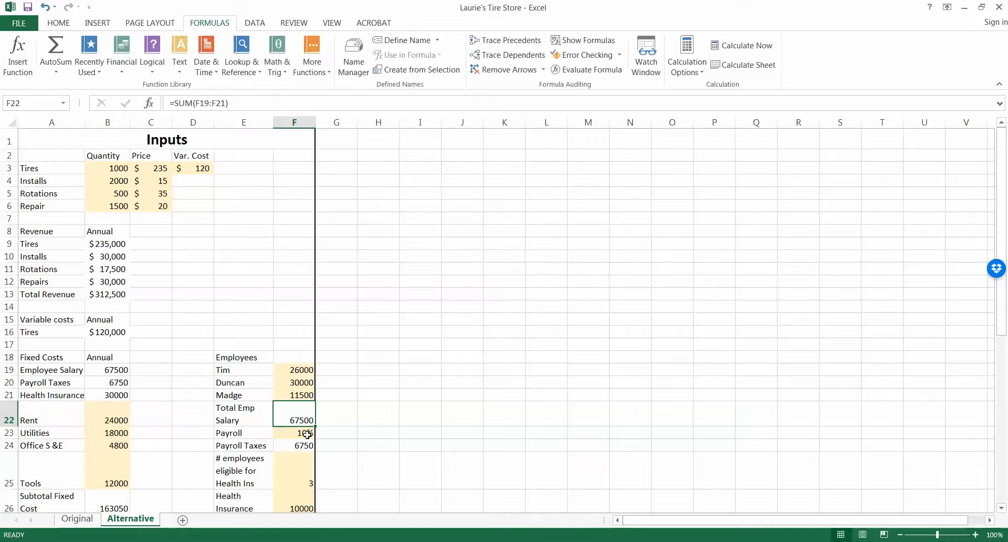
Step: Set the number of employees eligible for health insurance in F25 to 2
click(296, 475)
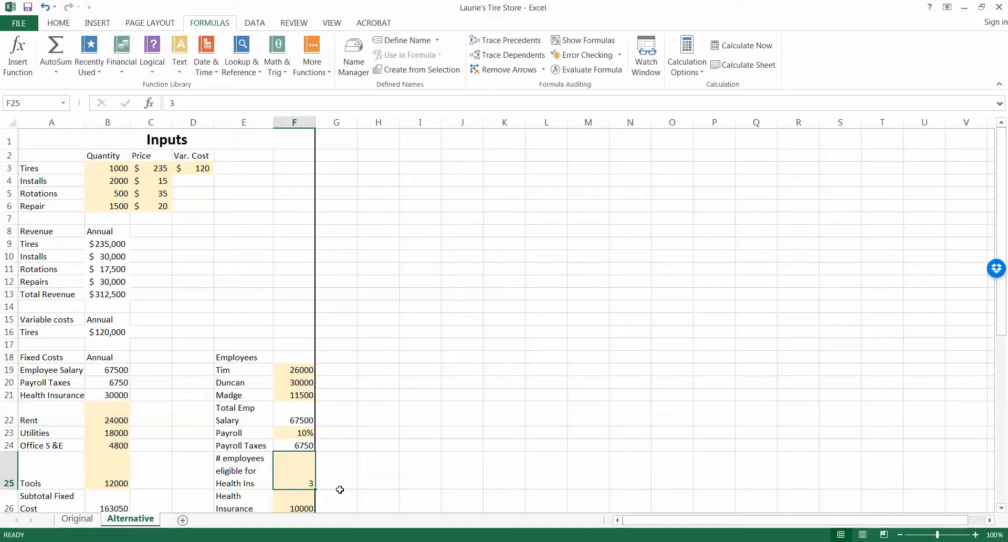
text(2)
key(Return)
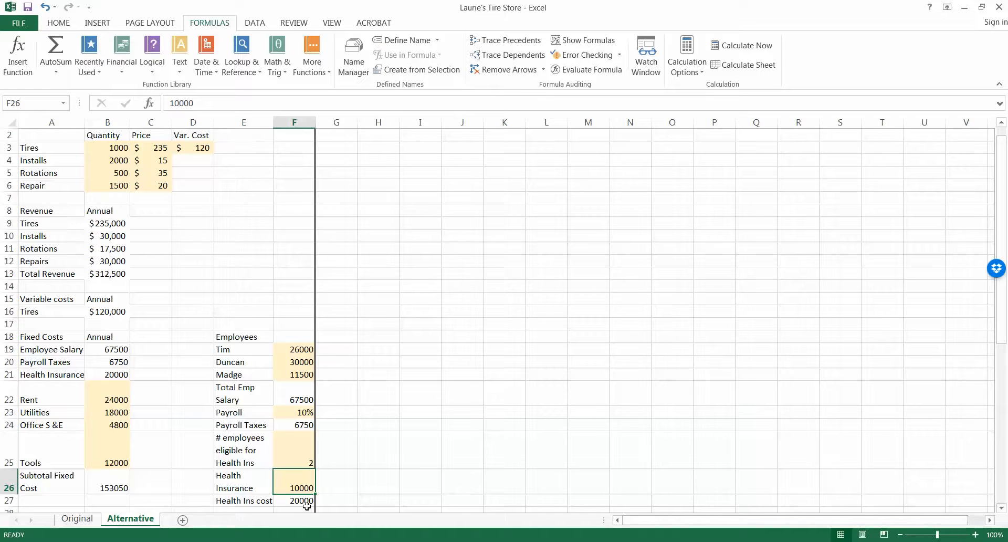
Step: Format the annual fixed costs in B19:B26, including the subtotal, as accounting dollars with no decimal places
scroll(306, 505, down, 1)
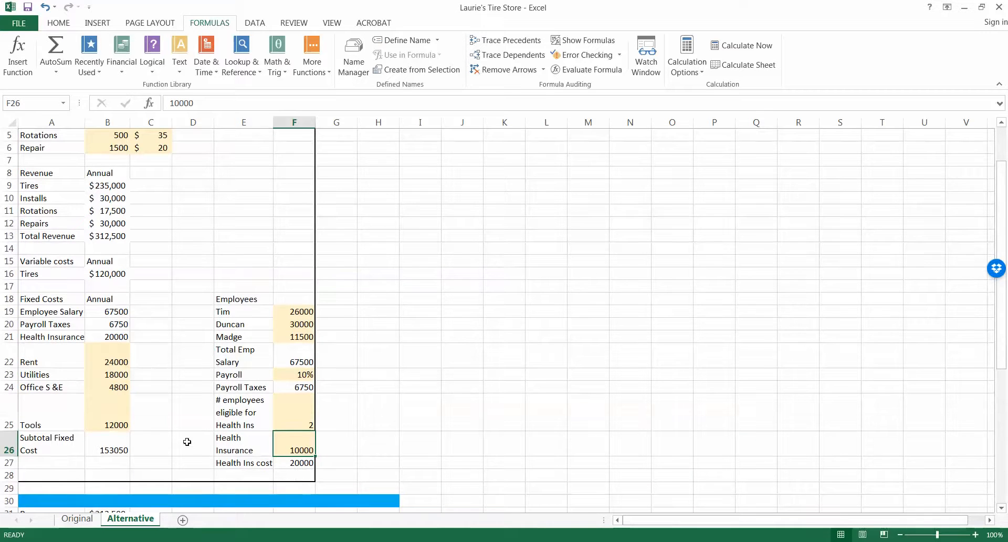
click(120, 451)
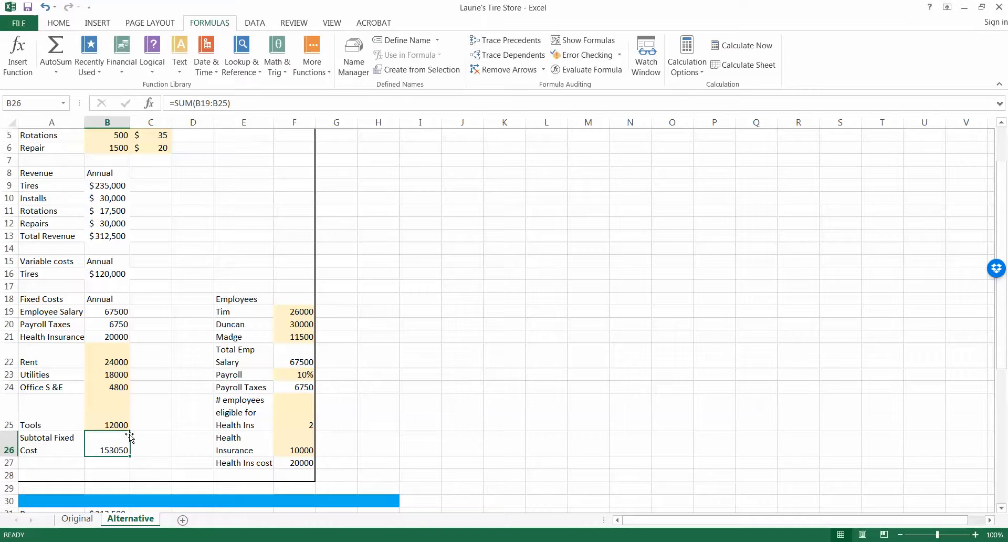
click(117, 223)
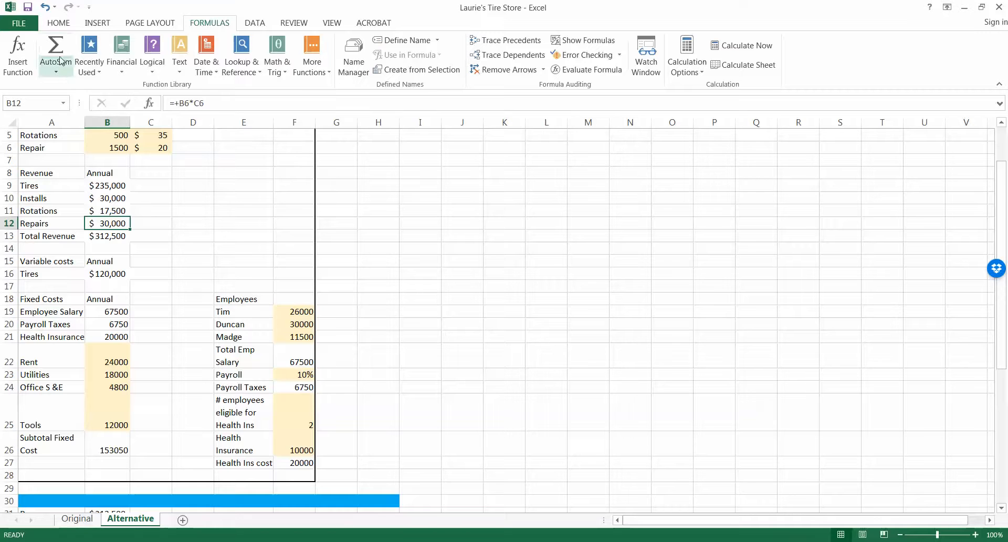
click(52, 23)
drag(105, 311, 116, 450)
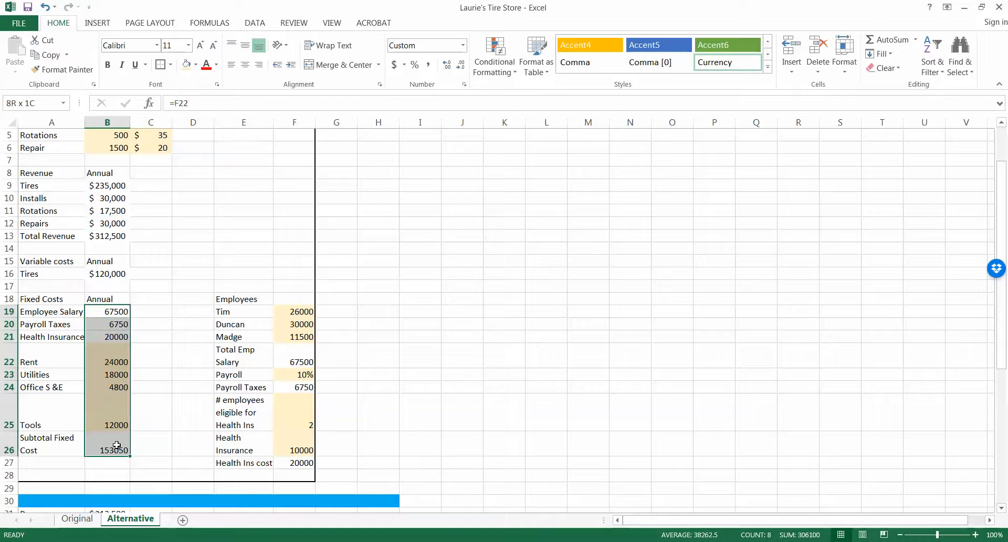
click(394, 65)
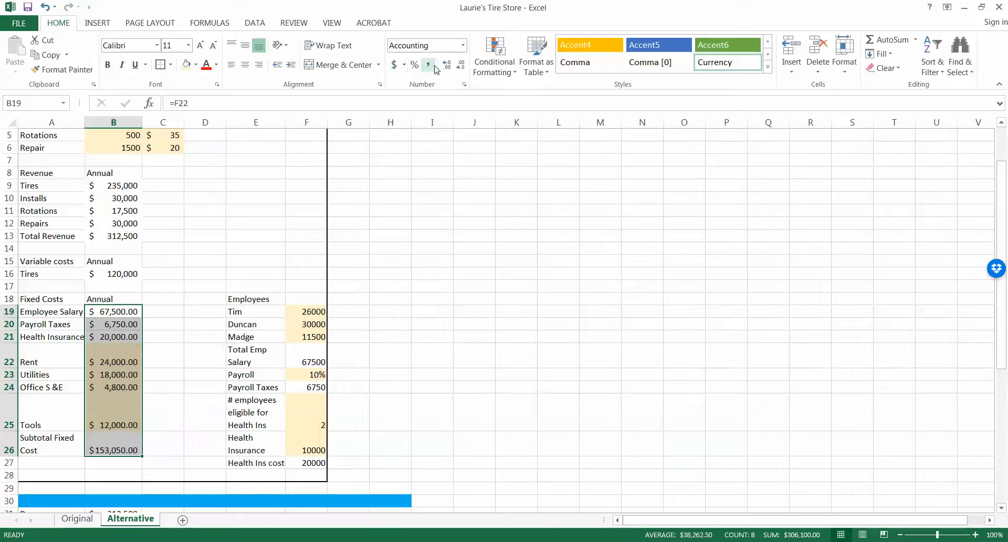
click(461, 66)
click(461, 66)
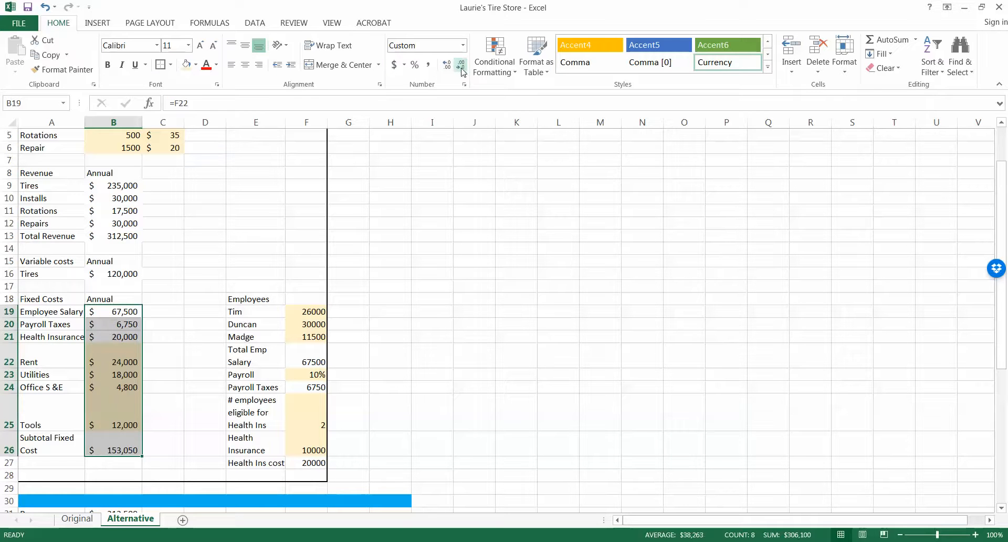
click(424, 474)
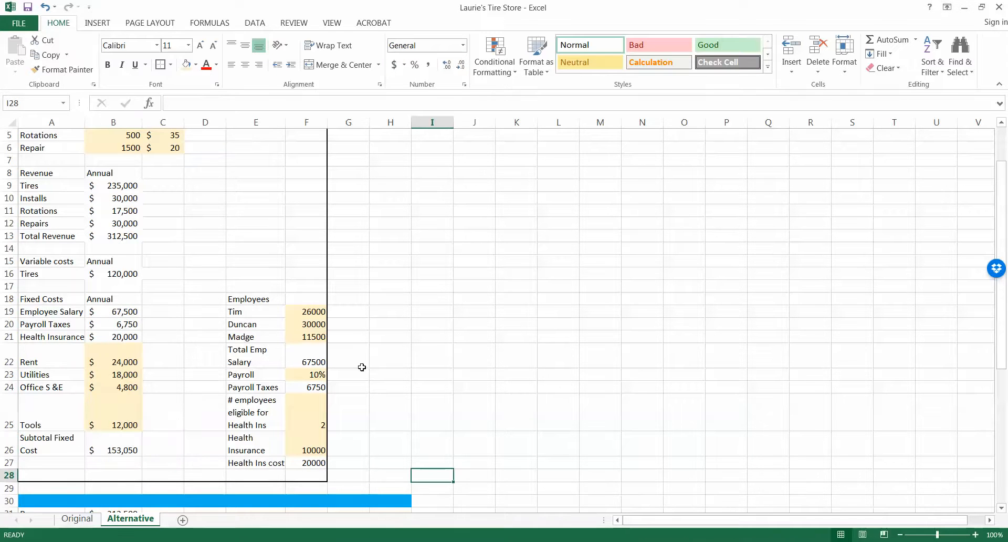
Step: Format the three employee salaries in F19:F21 as accounting dollars with no decimal places
drag(312, 311, 315, 339)
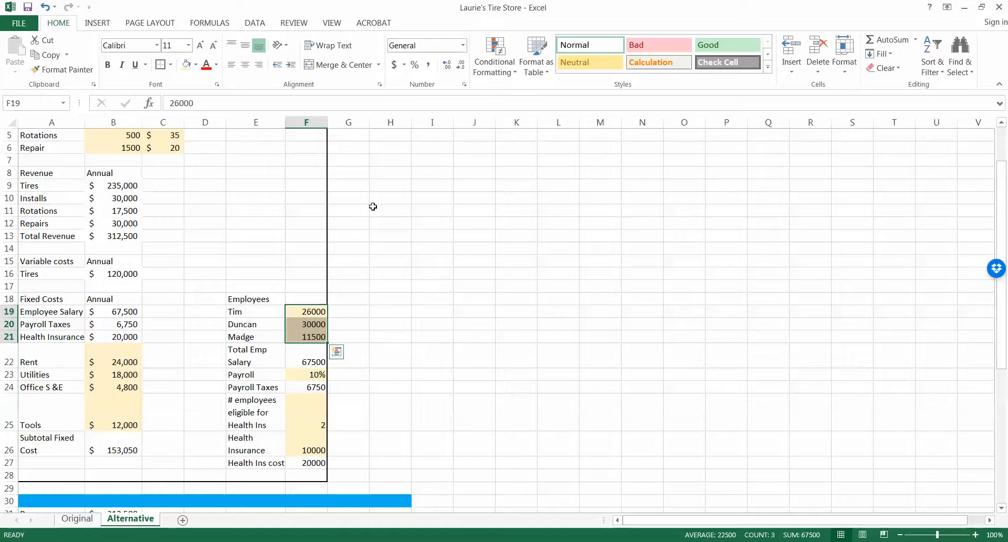
click(394, 64)
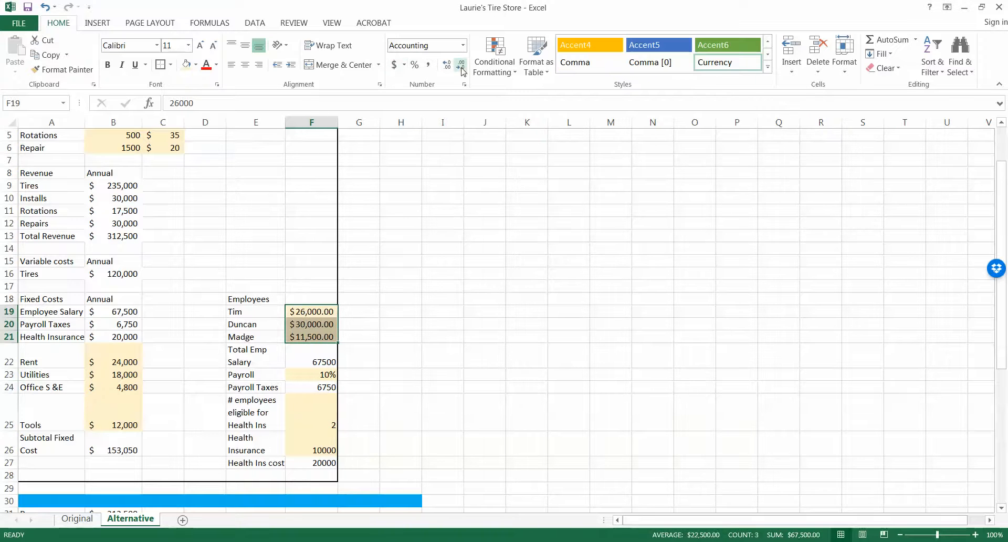
click(462, 65)
click(461, 65)
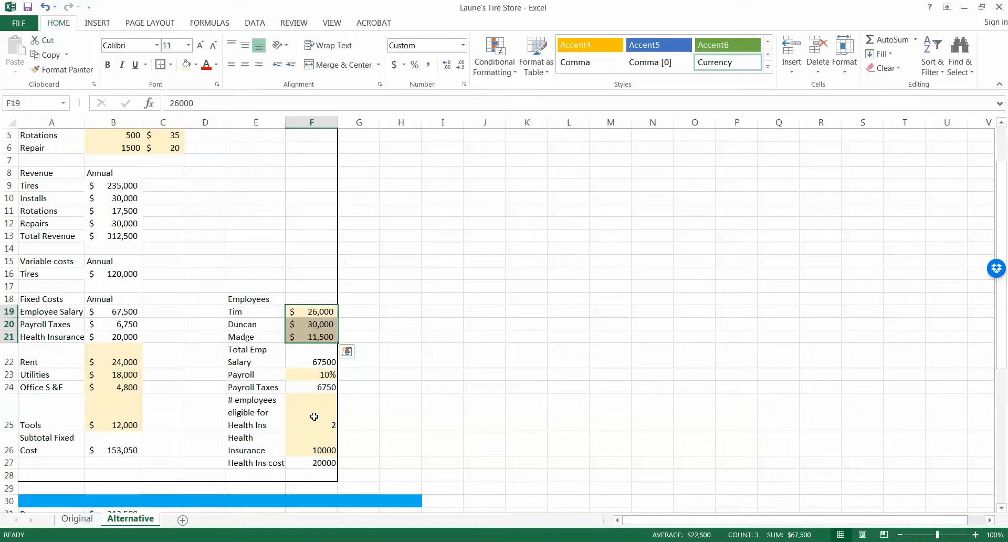
Step: Format the health insurance amount in F26 as accounting dollars with no decimal places
click(327, 452)
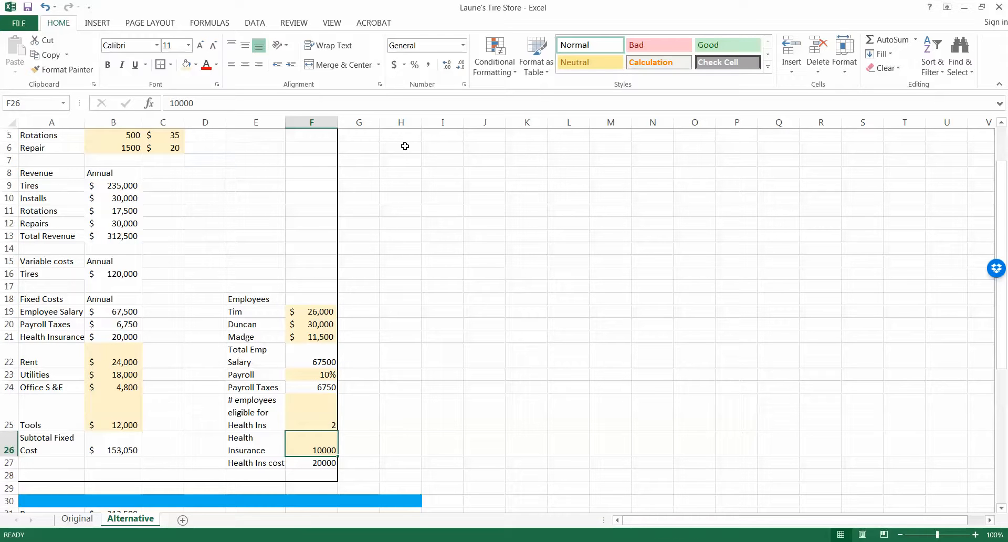
click(395, 67)
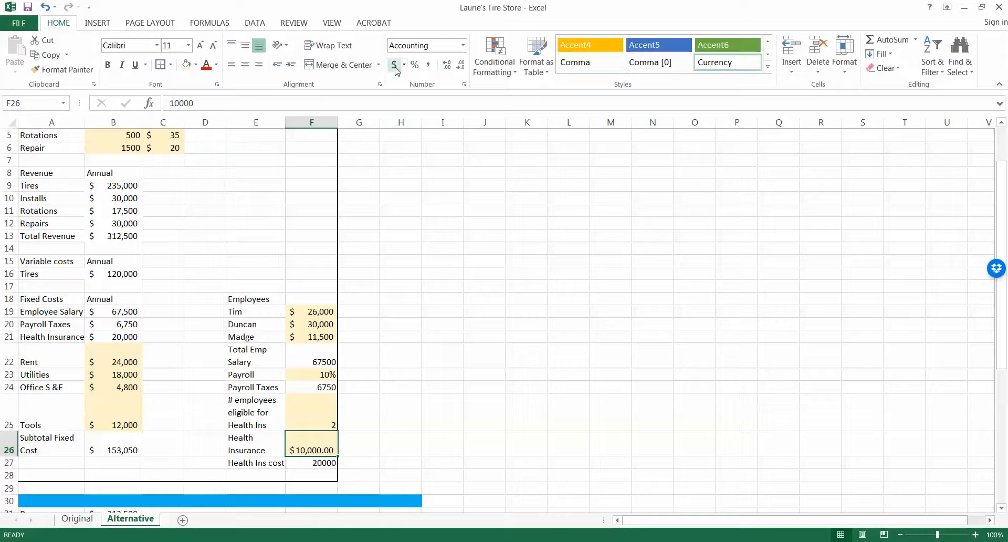
click(460, 66)
click(460, 66)
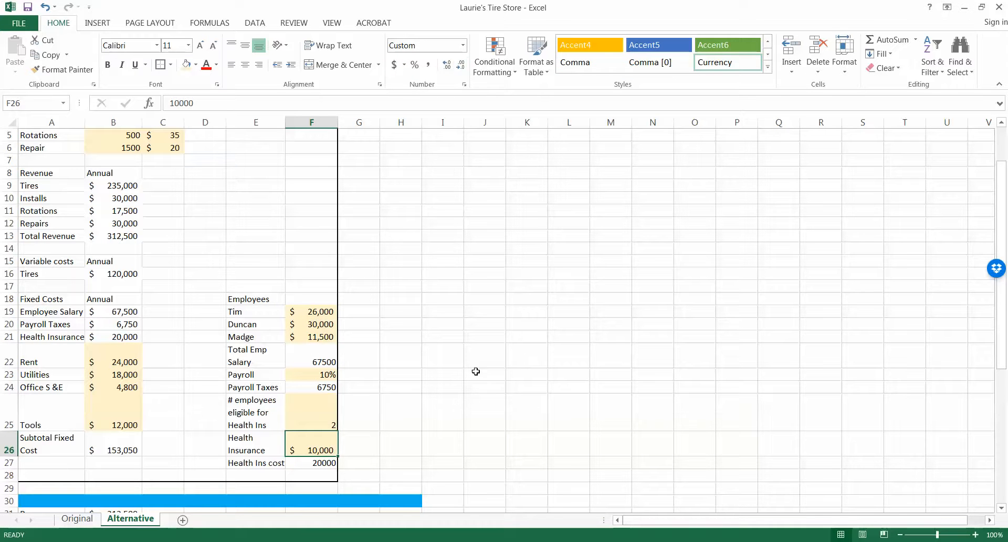
Step: Review the Alternative sheet's results through Operating Profit, and compare its inputs with those on the Original sheet
scroll(479, 371, down, 1)
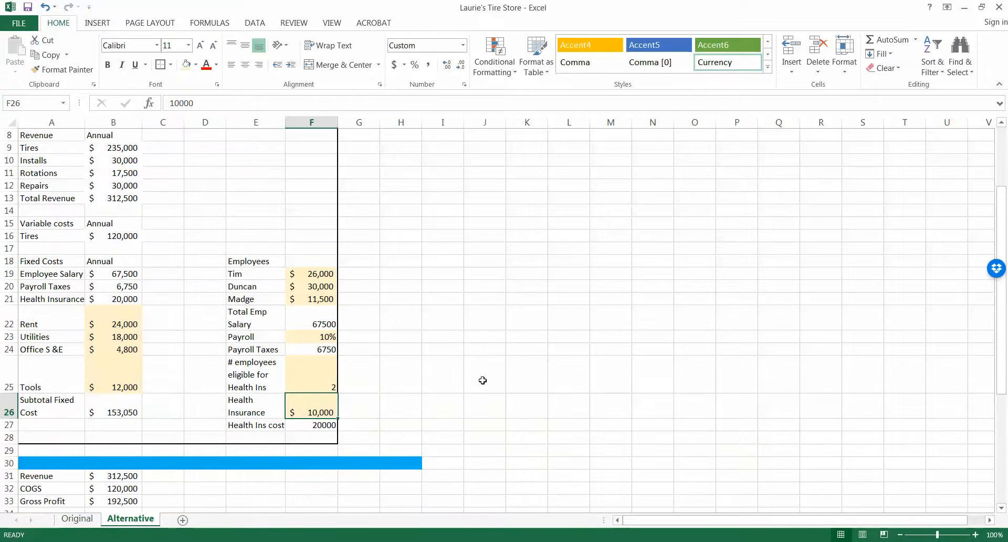
scroll(482, 380, down, 2)
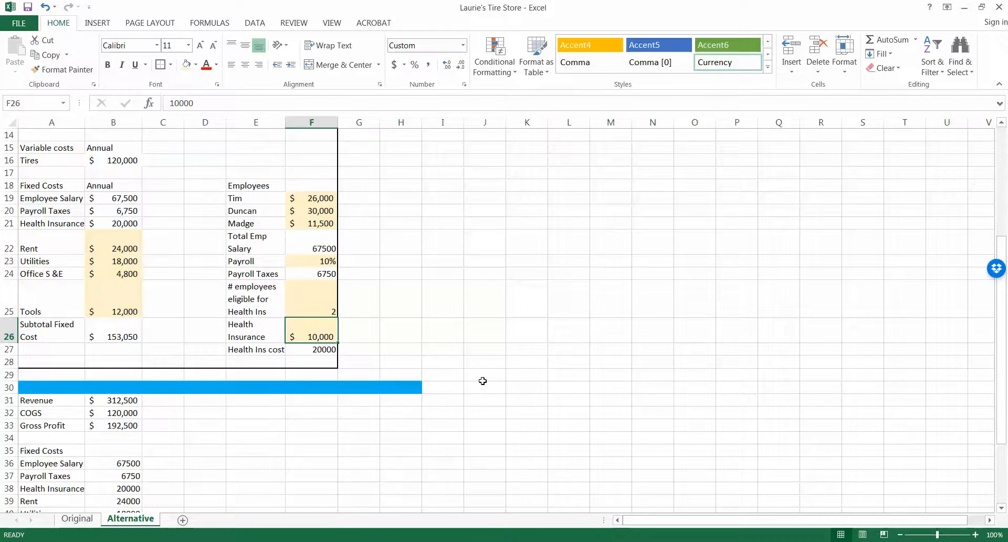
scroll(482, 380, down, 2)
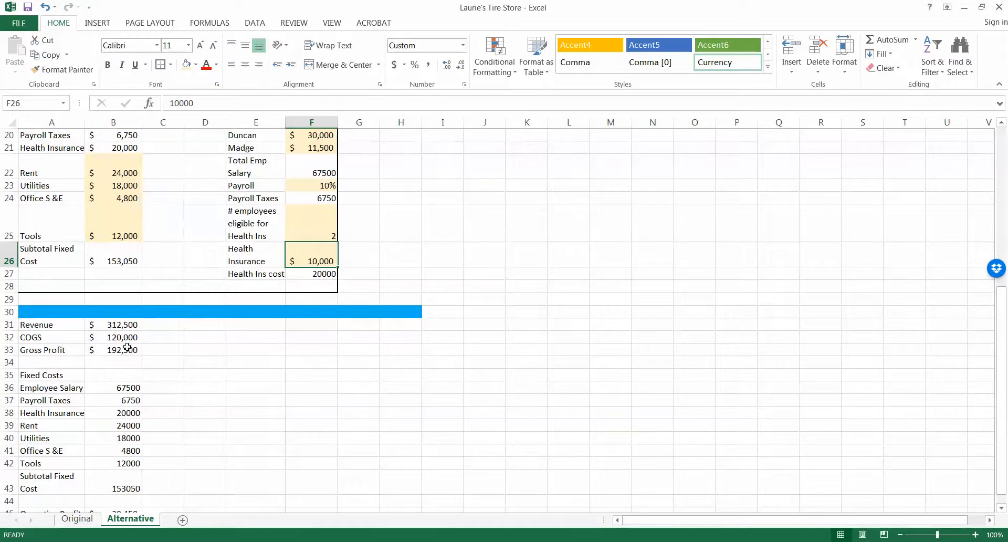
scroll(178, 475, down, 2)
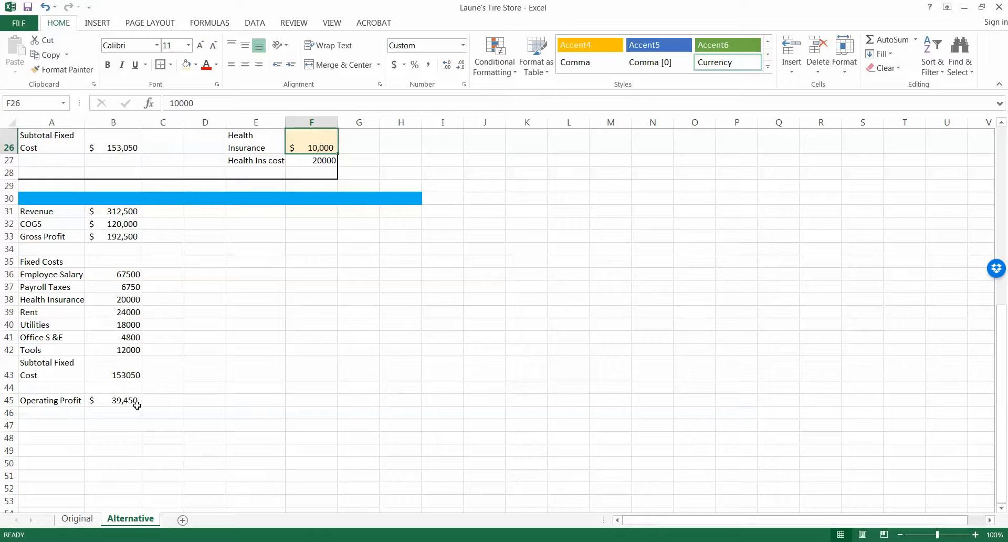
scroll(217, 430, up, 8)
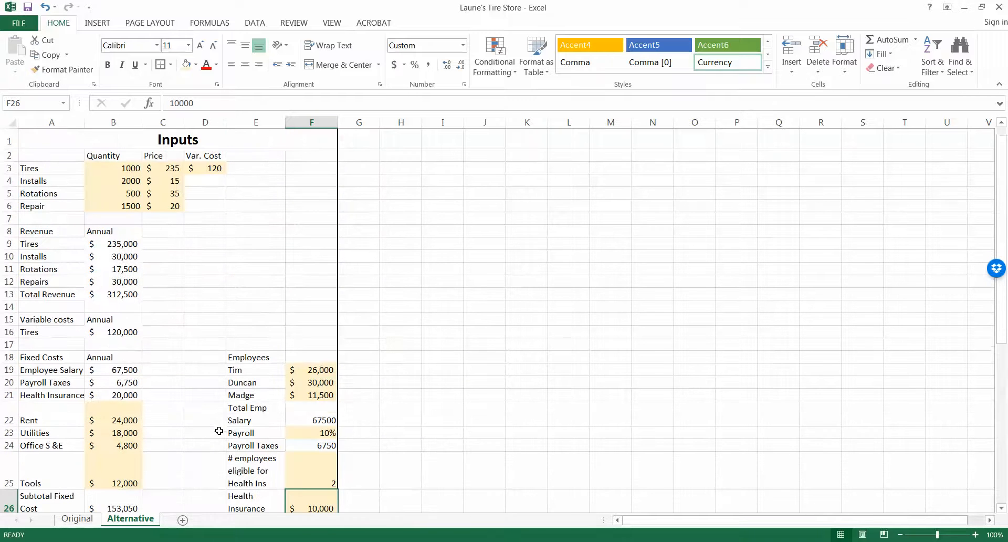
click(87, 521)
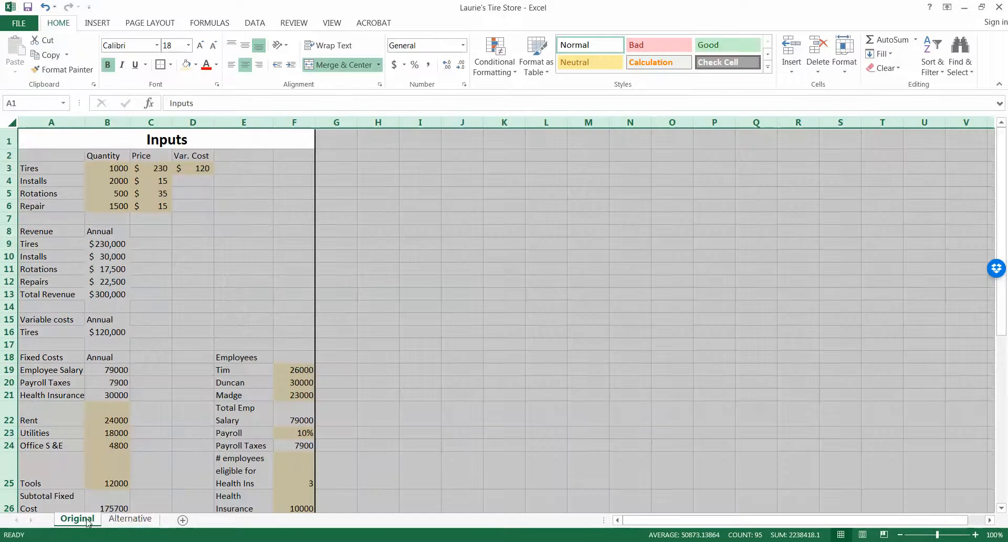
click(132, 525)
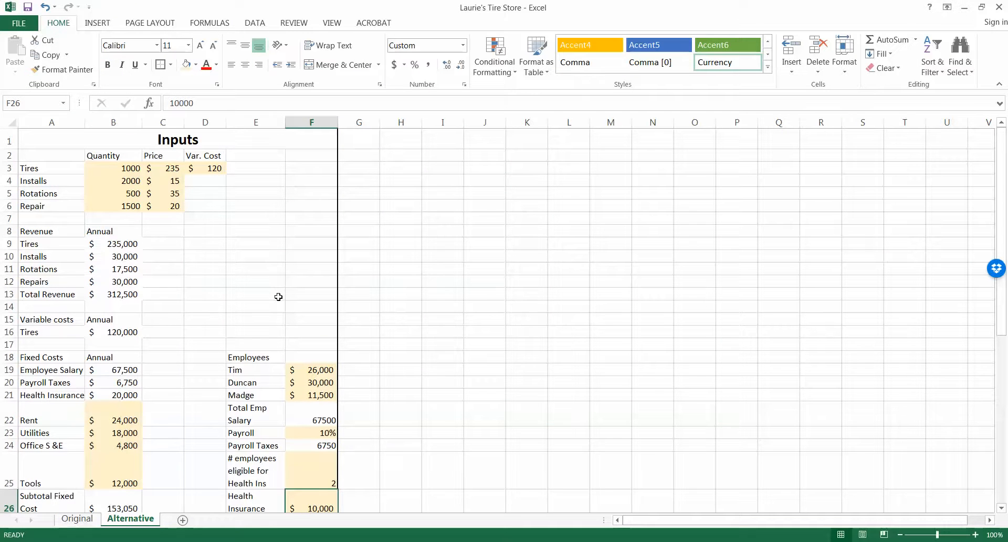
Step: Bold the Fixed Costs and Annual headings in A18:B18 and the Employees heading in E18 of the Alternative sheet
scroll(278, 297, down, 3)
scroll(278, 297, up, 1)
scroll(278, 297, down, 2)
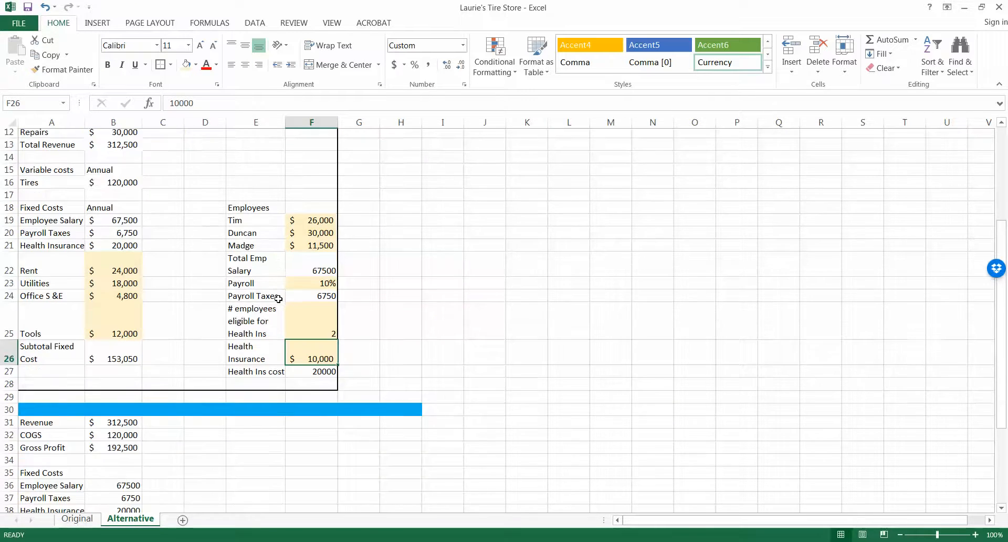
scroll(279, 298, down, 1)
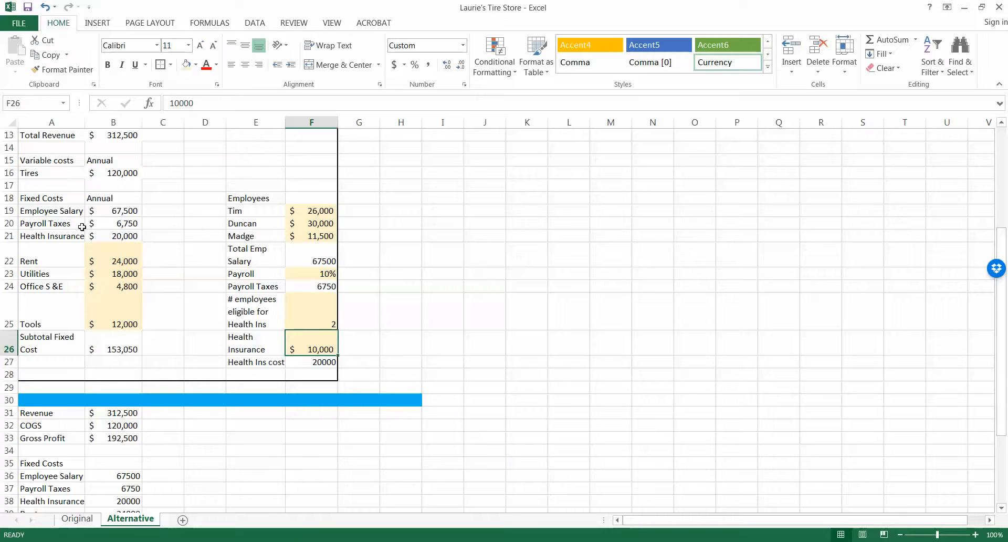
drag(59, 195, 114, 202)
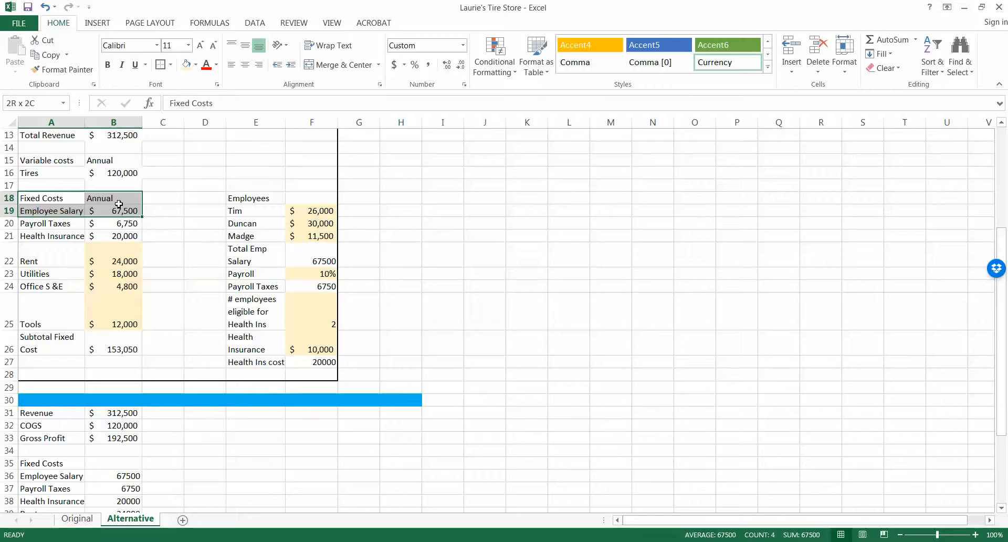
click(107, 64)
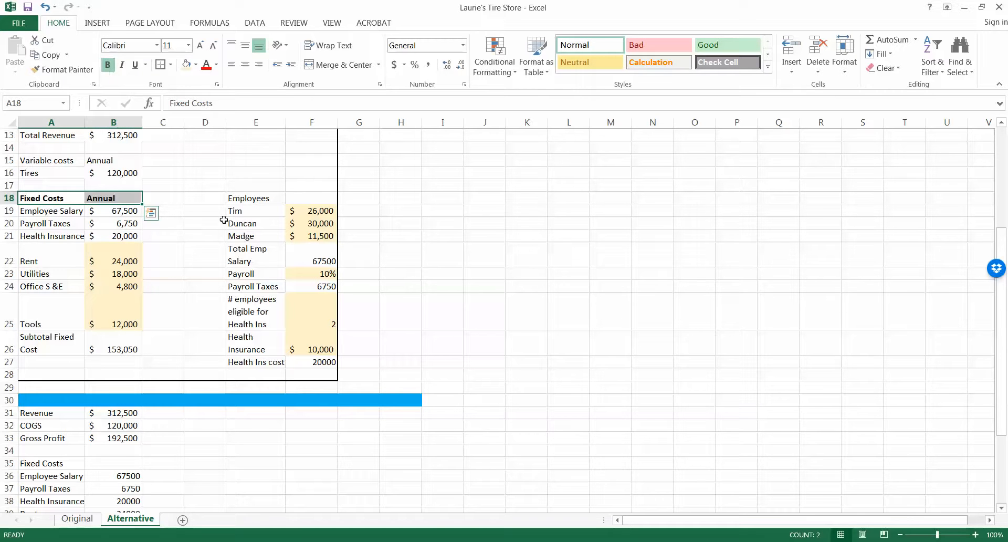
click(233, 198)
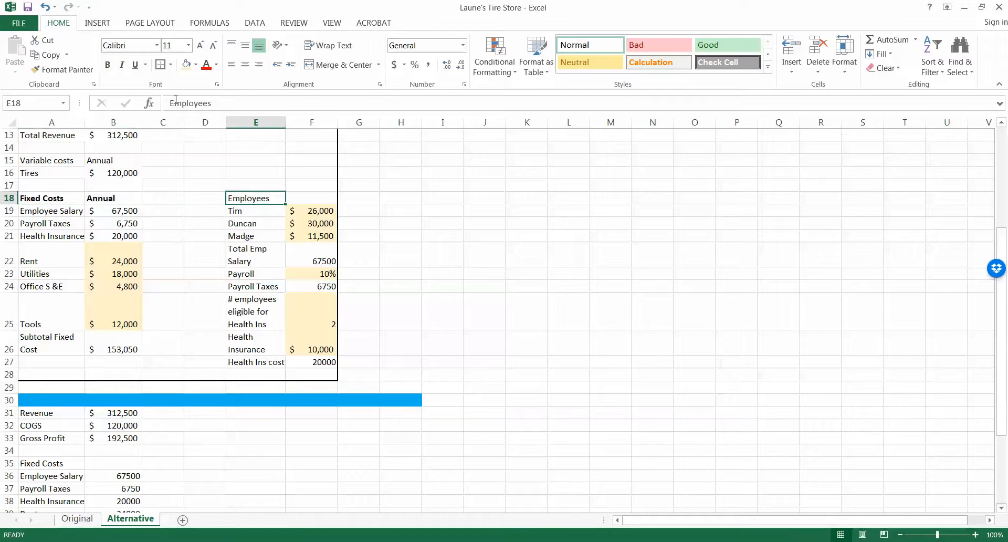
click(108, 64)
Step: Bold the Variable costs headings in A15:B15 and the Revenue headings in A8:B8
drag(53, 162, 113, 161)
click(107, 64)
scroll(170, 267, up, 2)
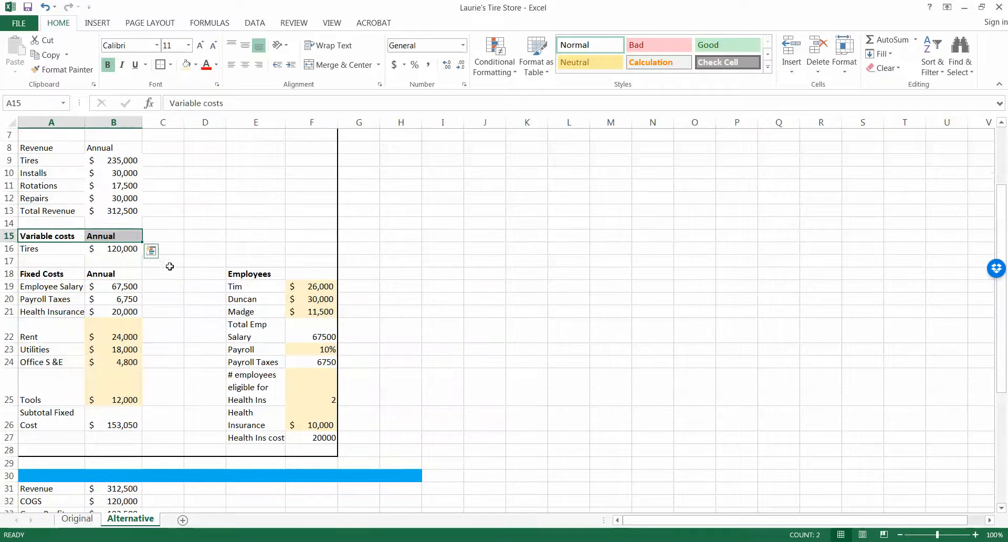
drag(52, 148, 105, 147)
click(108, 64)
click(190, 199)
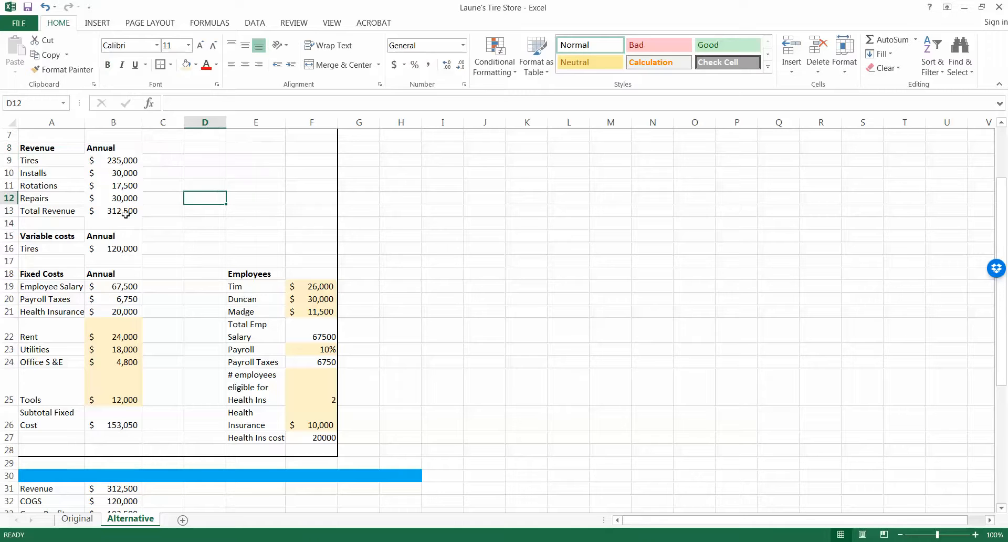
Step: Fill the Total Revenue cells A13:B13, the variable-cost Tires cells A16:B16 and the Subtotal Fixed Cost cells A26:B26 with light green
drag(62, 211, 111, 211)
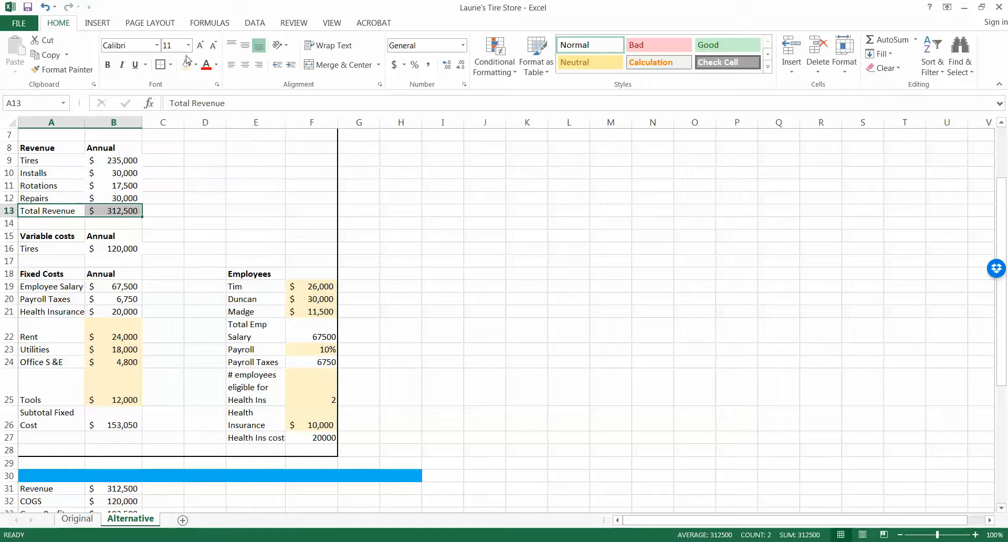
click(195, 64)
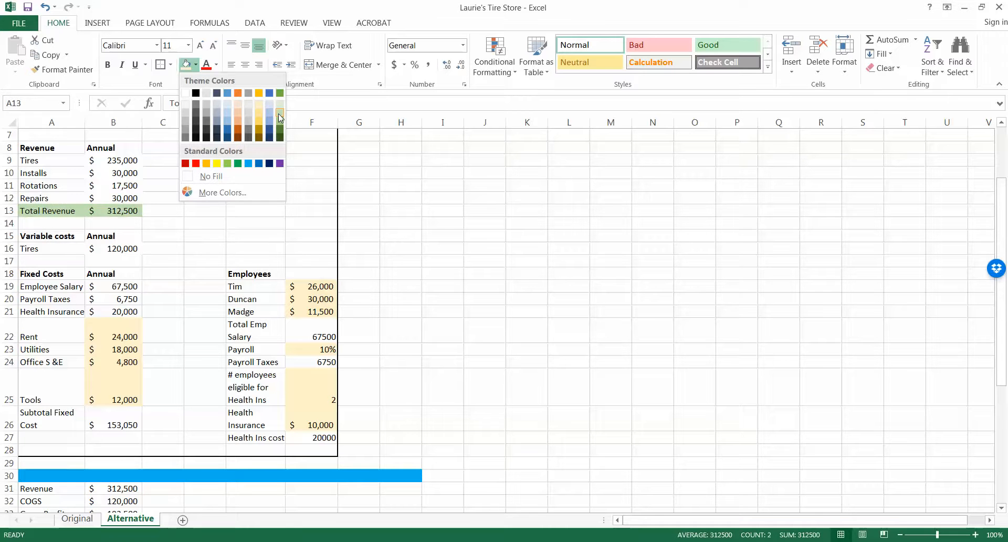
click(280, 117)
drag(42, 253, 118, 249)
click(185, 65)
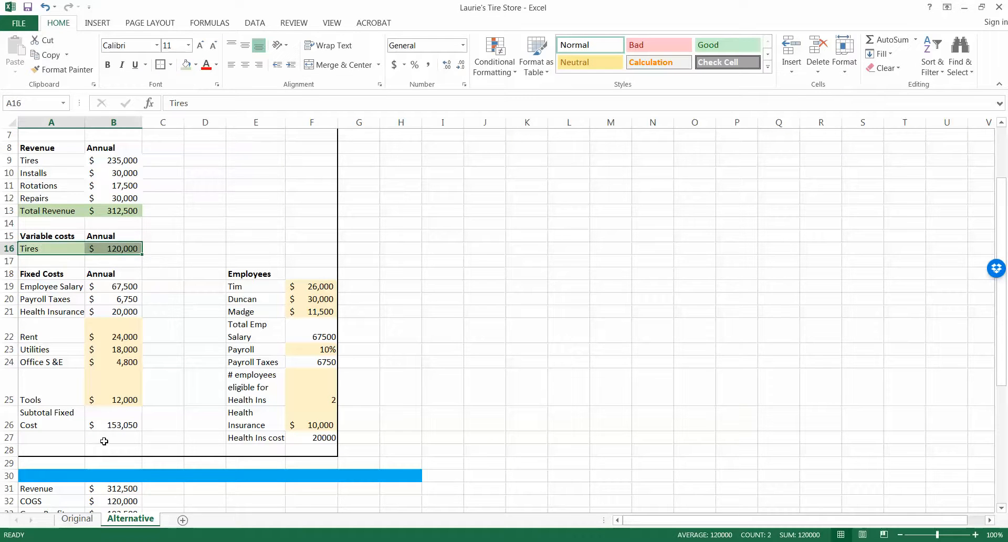
drag(48, 423, 101, 417)
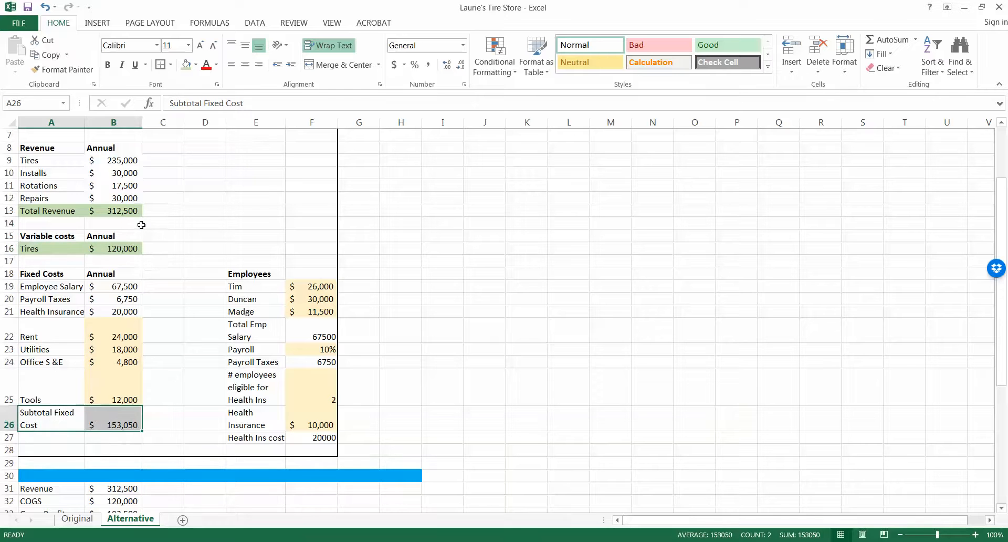
click(185, 65)
Step: Apply all borders to the Employees table in E18:F27
scroll(170, 384, down, 3)
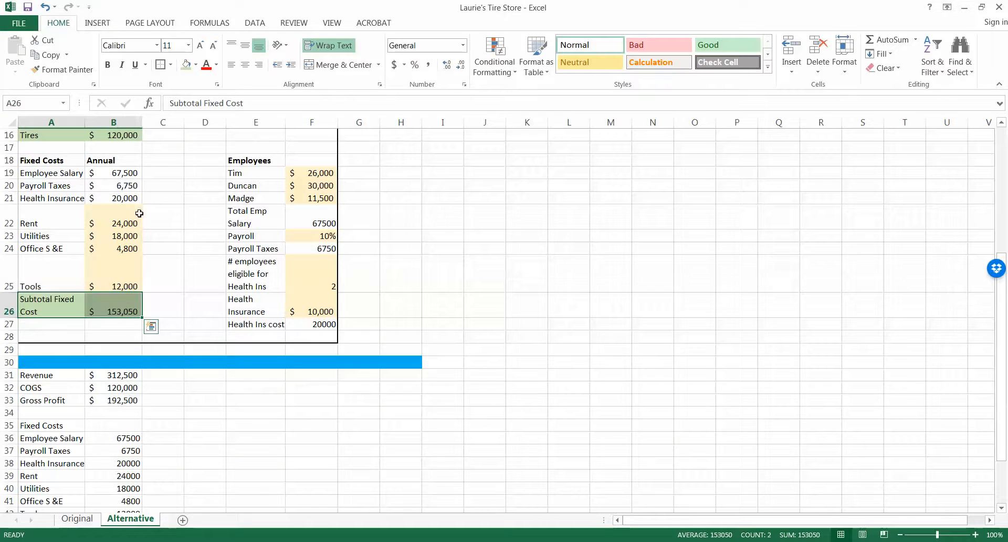
scroll(139, 213, up, 2)
scroll(148, 238, up, 1)
drag(239, 277, 336, 443)
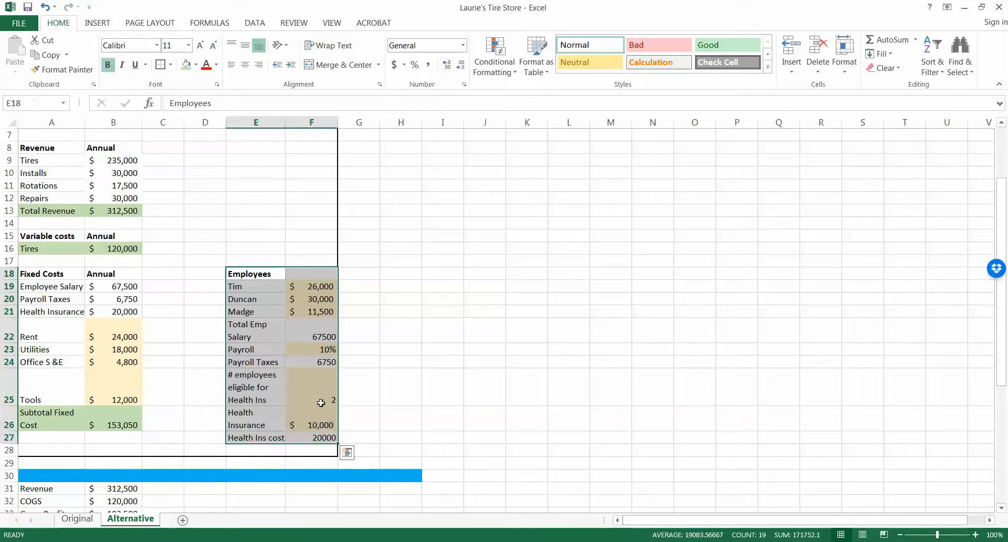
click(171, 64)
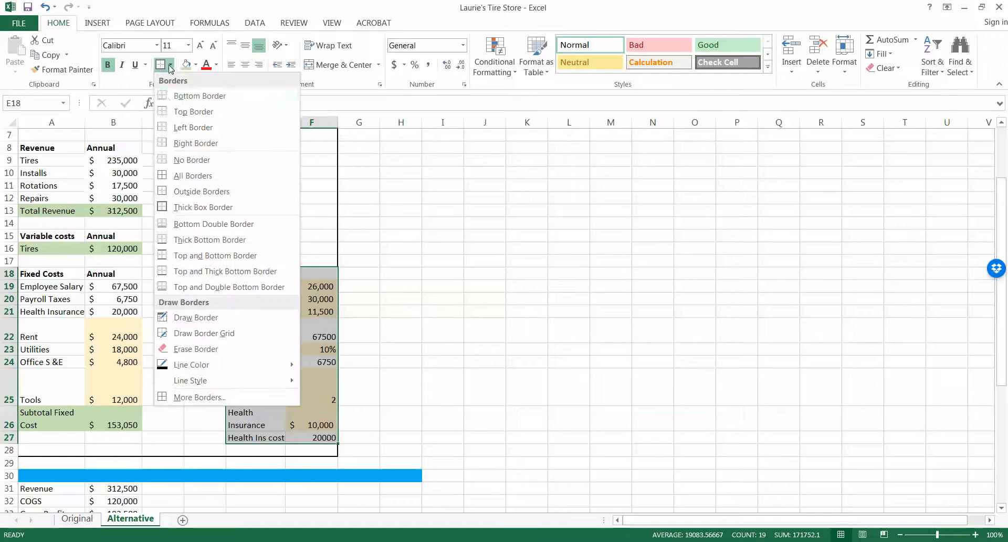
click(193, 176)
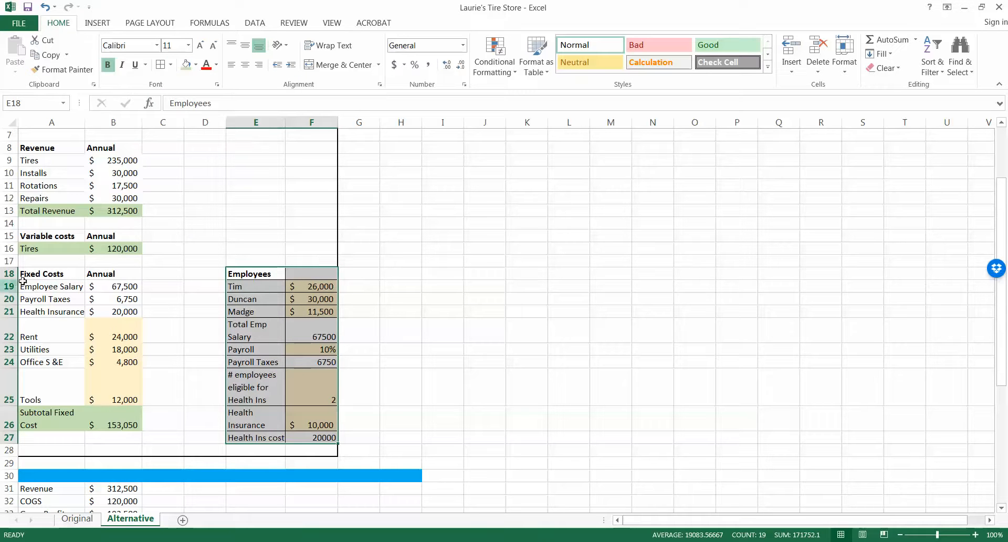
click(165, 281)
Step: Apply the same all-borders format to the quantity, price and variable cost table in A2:D6
scroll(184, 308, up, 2)
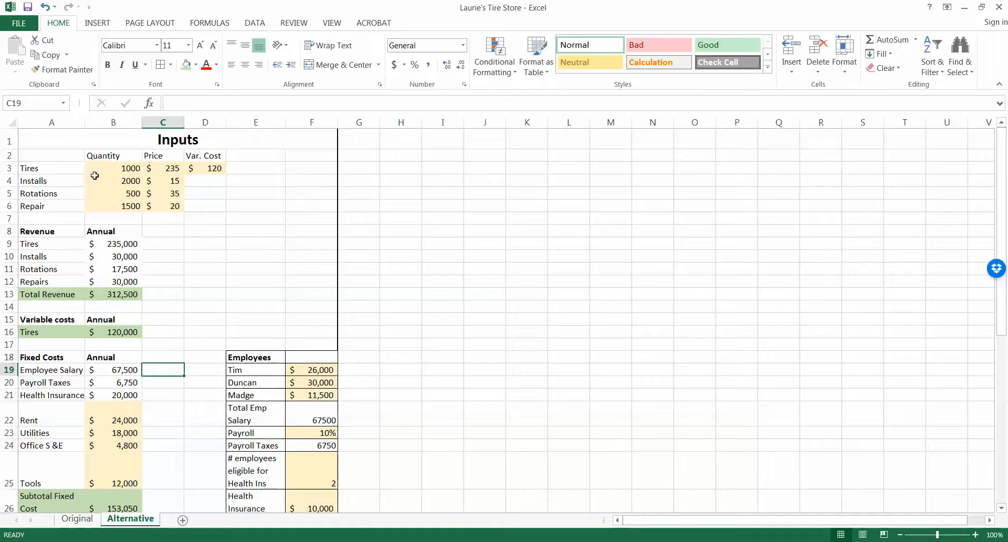
drag(47, 154, 202, 205)
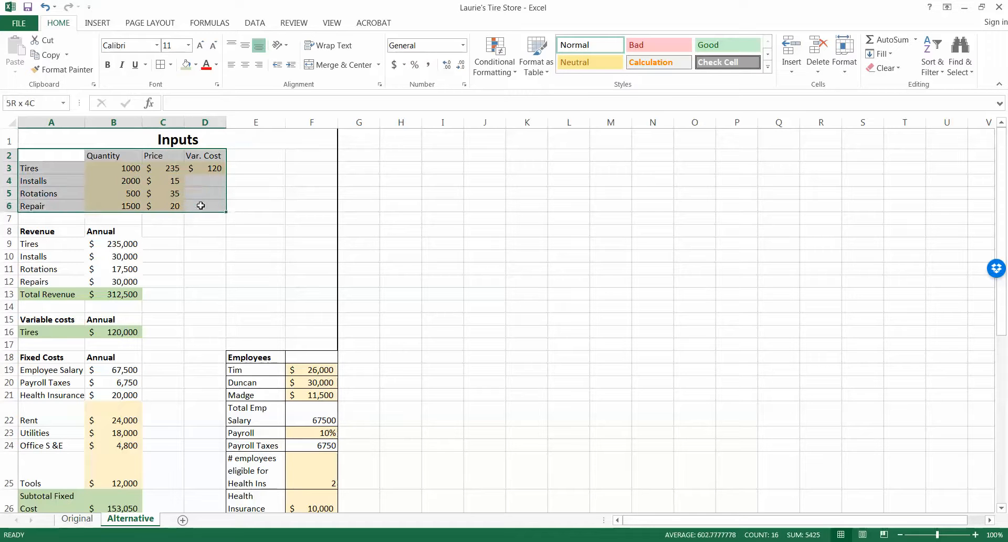
click(256, 256)
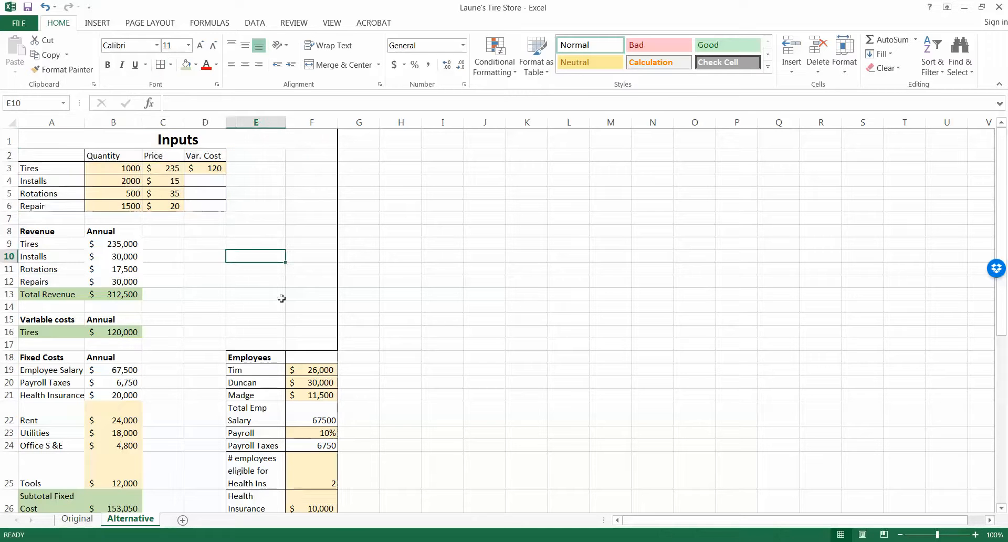
Step: Fill the merged Inputs title cell in row 1 with orange
click(163, 142)
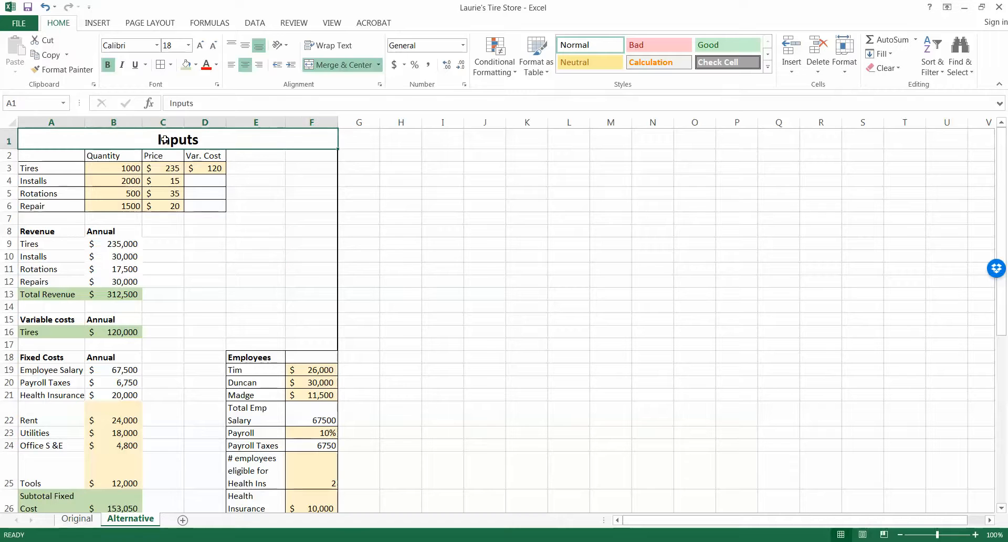
click(195, 64)
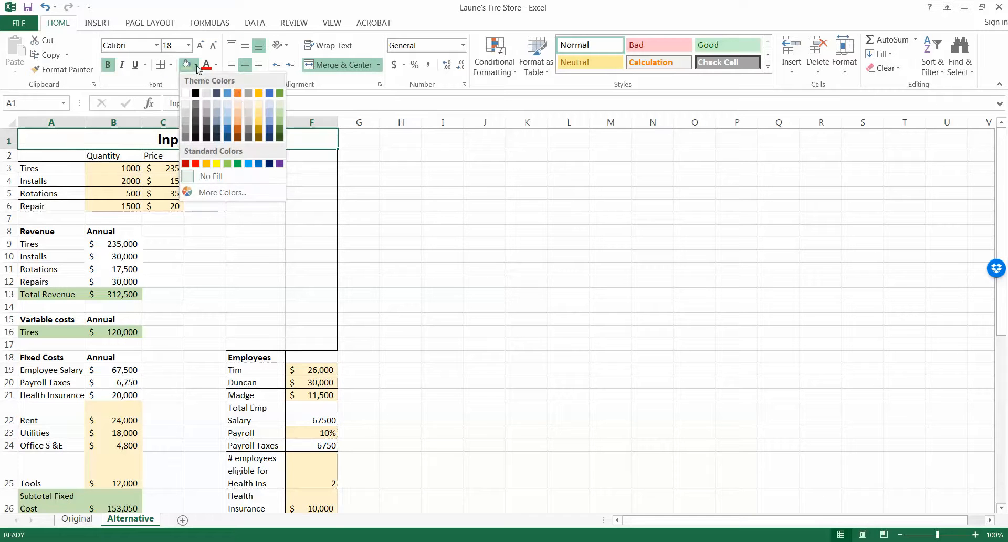
click(237, 94)
click(262, 231)
Step: Bold the Operating Profit cells A45:B45 and the Gross Profit cells A33:B33
scroll(288, 291, down, 6)
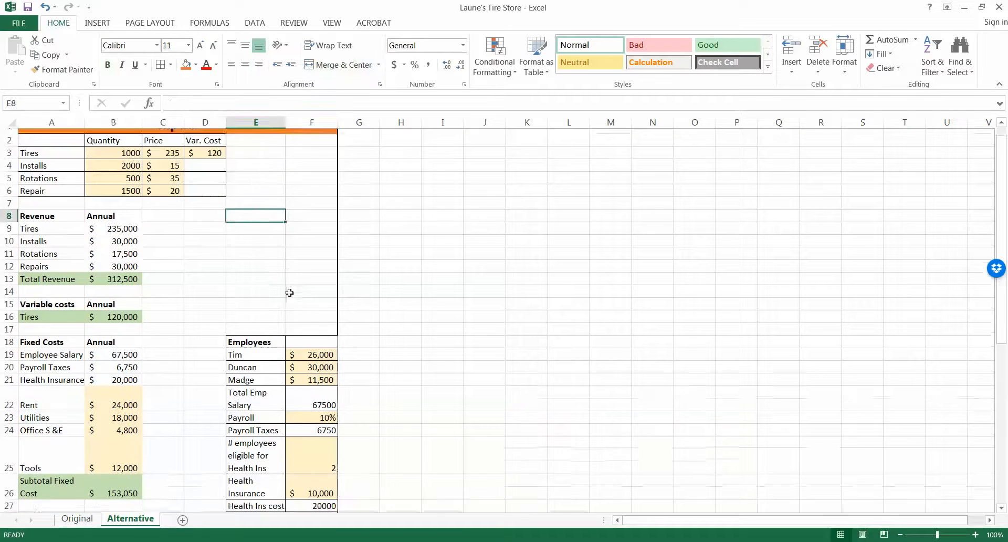
scroll(289, 291, down, 3)
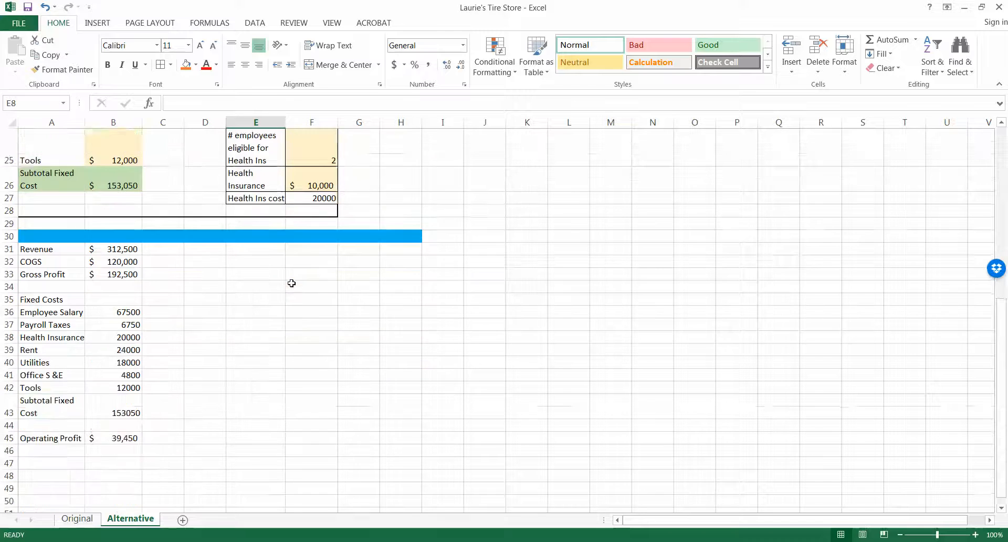
drag(69, 362, 105, 360)
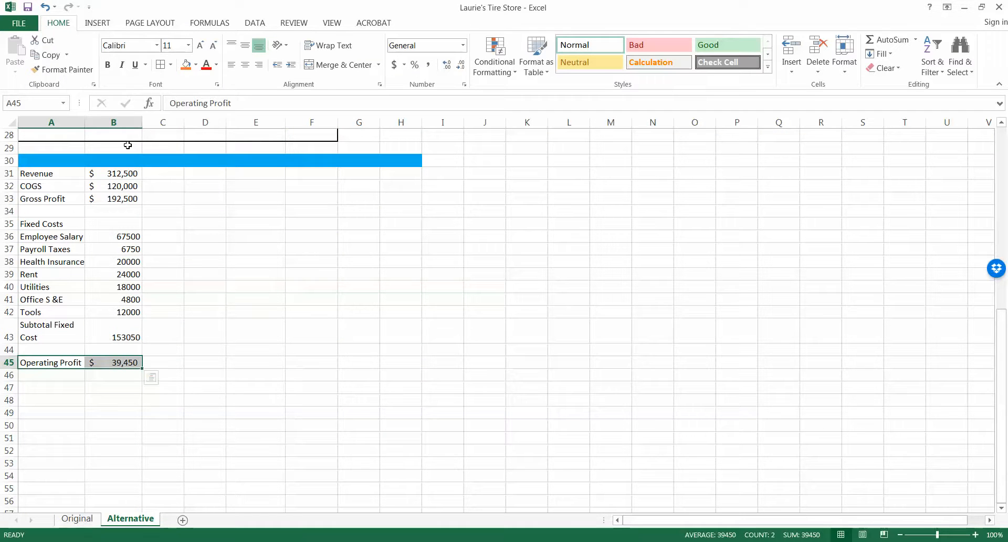
click(108, 64)
drag(47, 196, 115, 198)
click(108, 64)
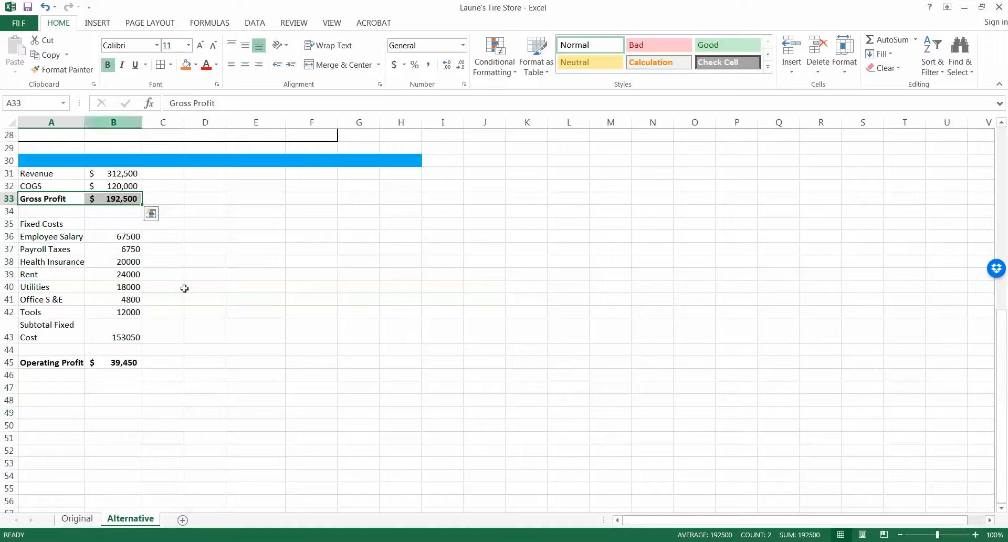
click(267, 376)
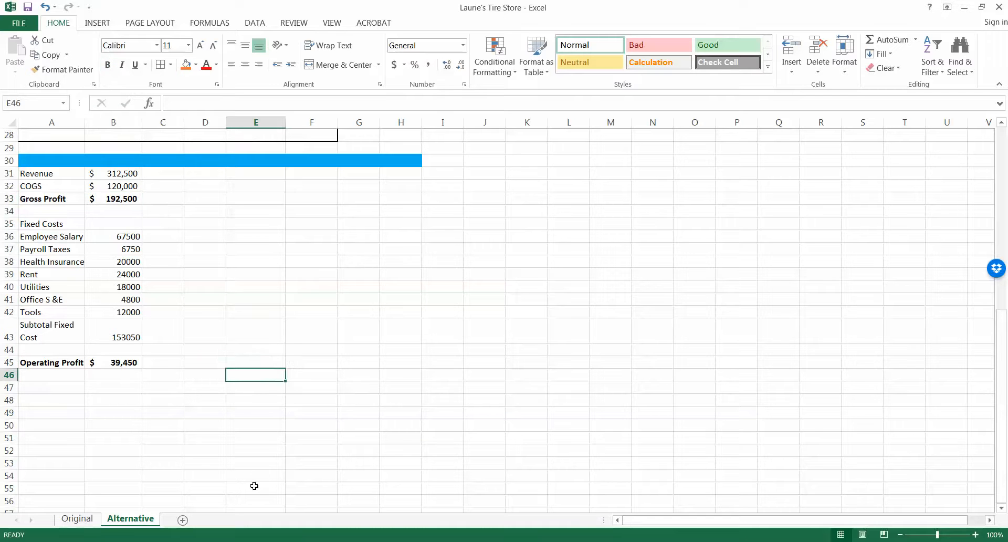